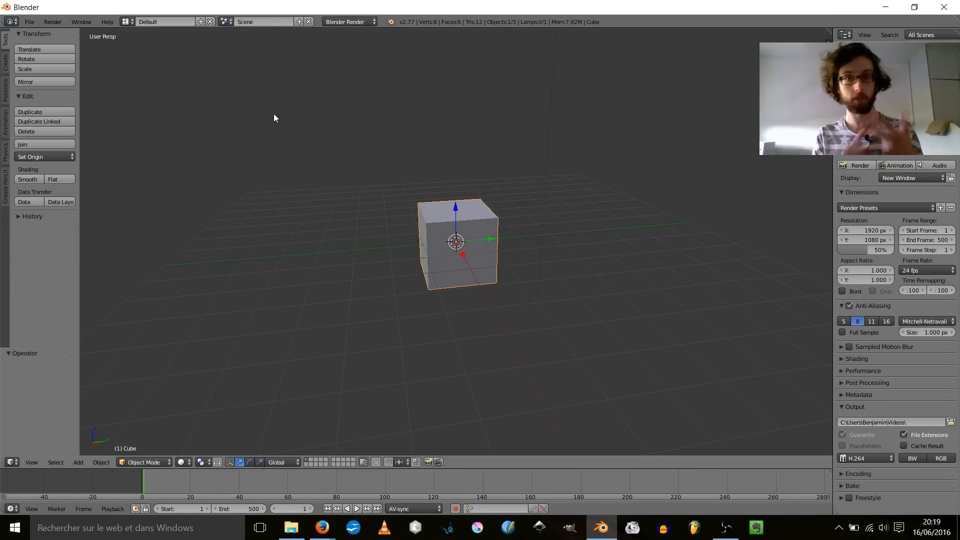
- Switch to Firefox to view the blender.org home page, then return to Blender
{"action": "left_click", "coordinate": [322, 528]}
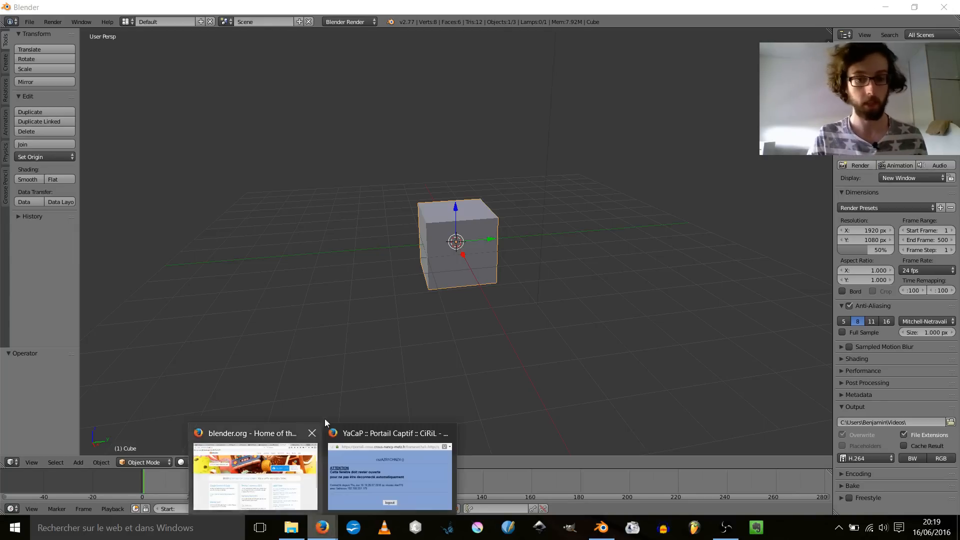
{"action": "left_click", "coordinate": [254, 473]}
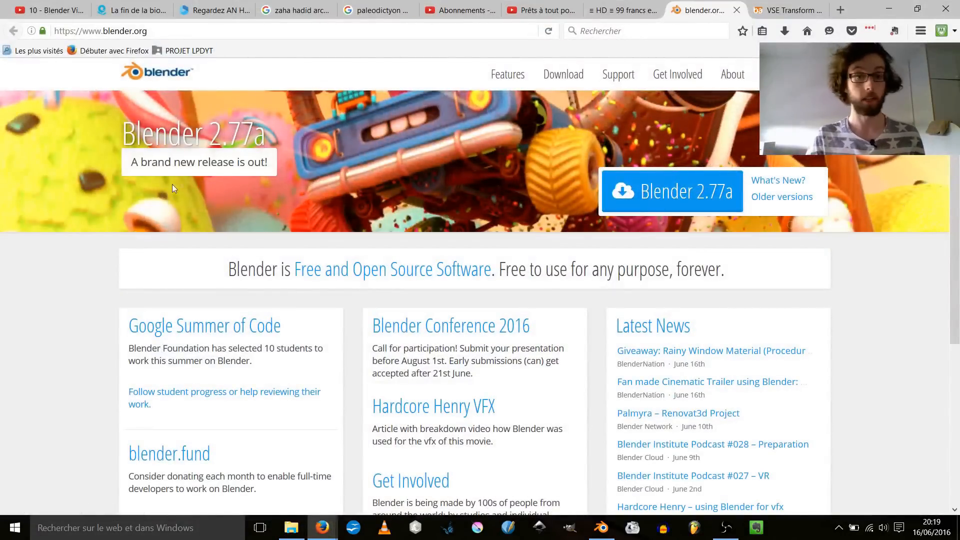
{"action": "scroll", "coordinate": [601, 209], "scroll_direction": "up", "scroll_amount": 3}
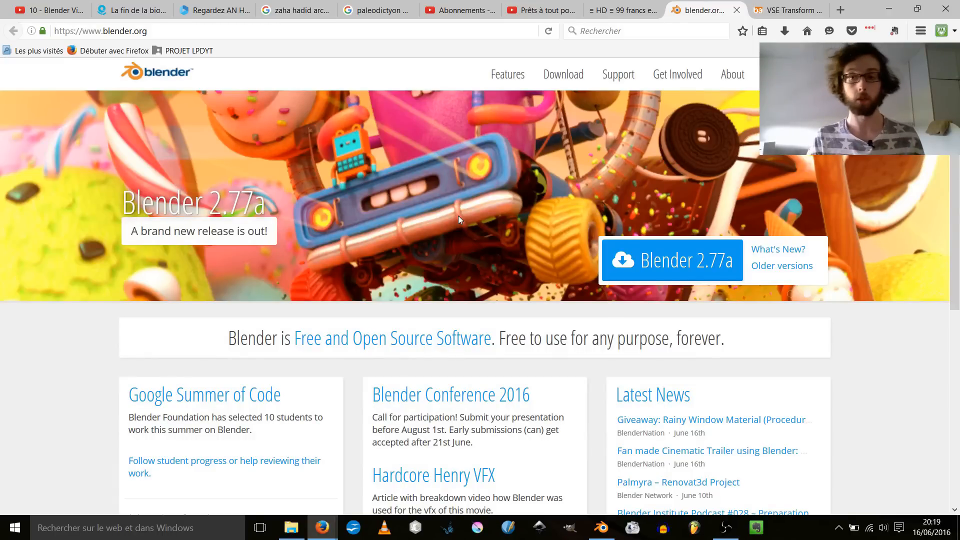
{"action": "key", "text": "alt+Tab"}
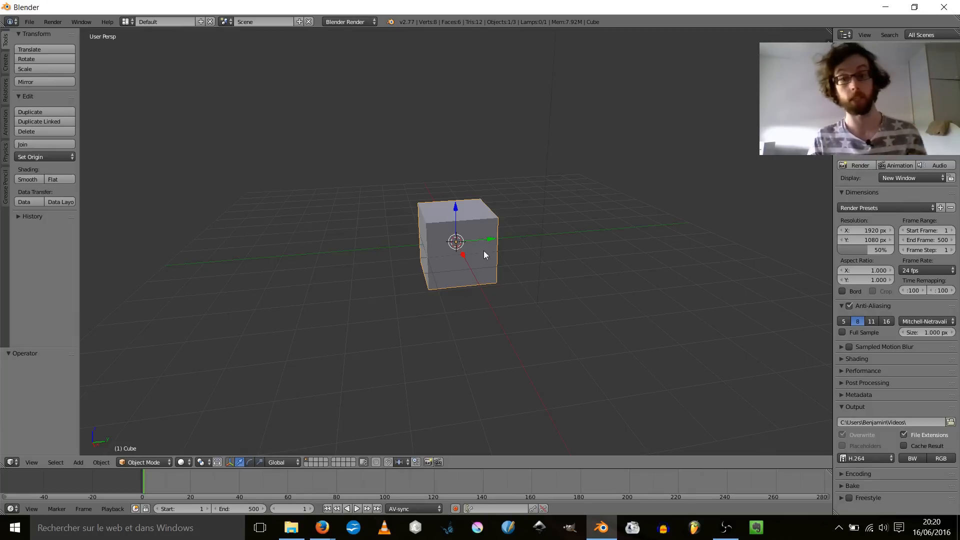
- Place the 3D cursor on the empty grid beside the cube
{"action": "middle_click_drag", "start_coordinate": [484, 255], "coordinate": [471, 211]}
{"action": "scroll", "coordinate": [550, 268], "scroll_direction": "up", "scroll_amount": 3}
{"action": "scroll", "coordinate": [535, 258], "scroll_direction": "down", "scroll_amount": 4}
{"action": "scroll", "coordinate": [510, 250], "scroll_direction": "up", "scroll_amount": 4}
{"action": "scroll", "coordinate": [506, 252], "scroll_direction": "down", "scroll_amount": 4}
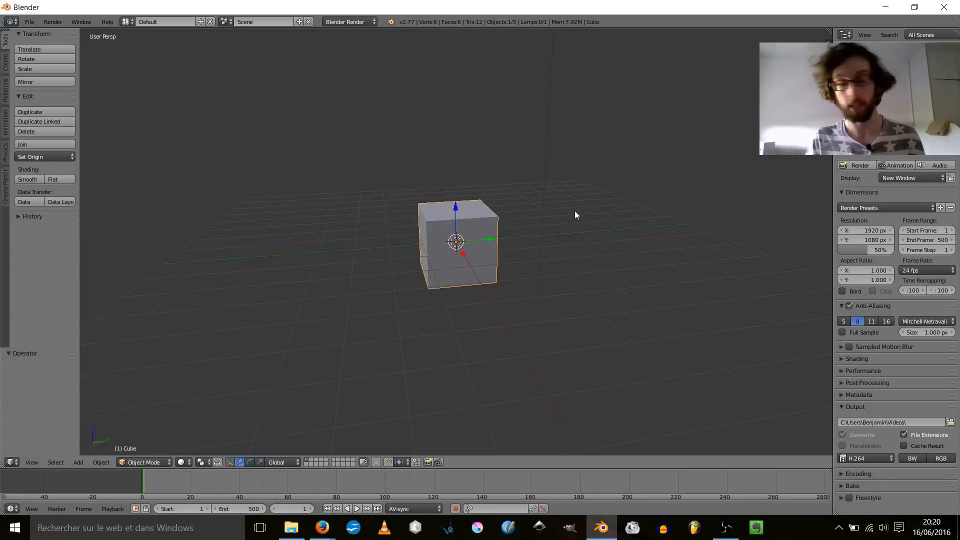
{"action": "left_click", "coordinate": [573, 223]}
{"action": "left_click", "coordinate": [361, 298]}
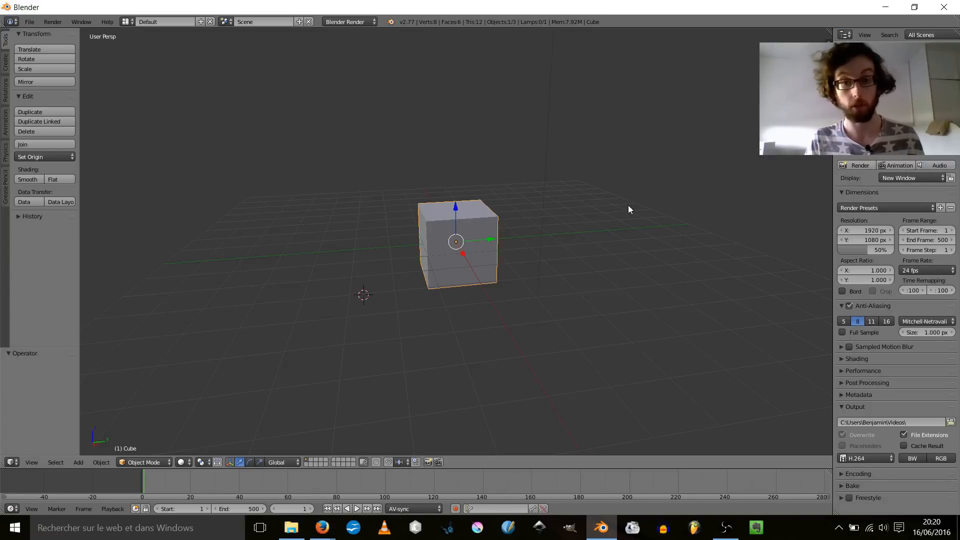
{"action": "left_click", "coordinate": [349, 239]}
{"action": "scroll", "coordinate": [439, 258], "scroll_direction": "up", "scroll_amount": 4}
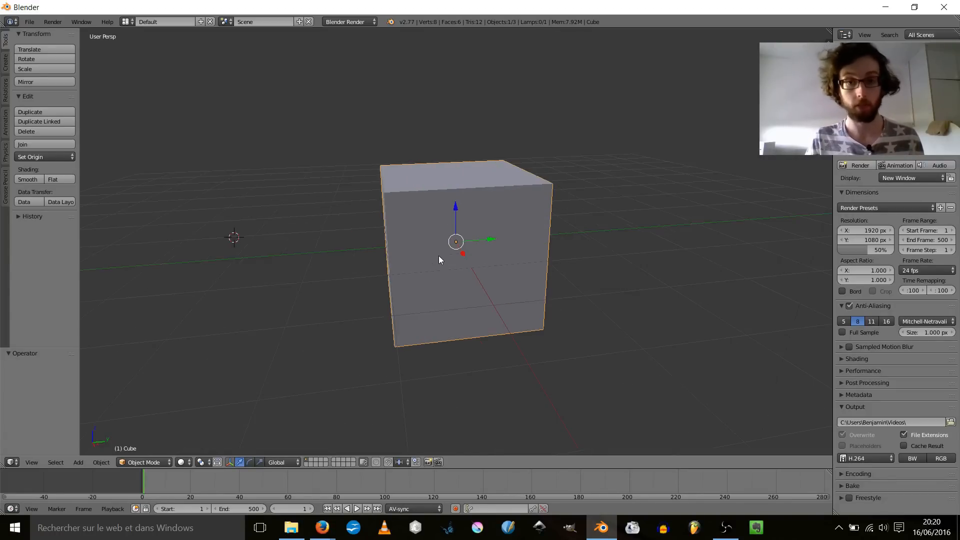
{"action": "left_click", "coordinate": [286, 294]}
- Toggle the selection of all objects several times, ending with everything deselected
{"action": "key", "text": "a"}
{"action": "scroll", "coordinate": [356, 254], "scroll_direction": "down", "scroll_amount": 4}
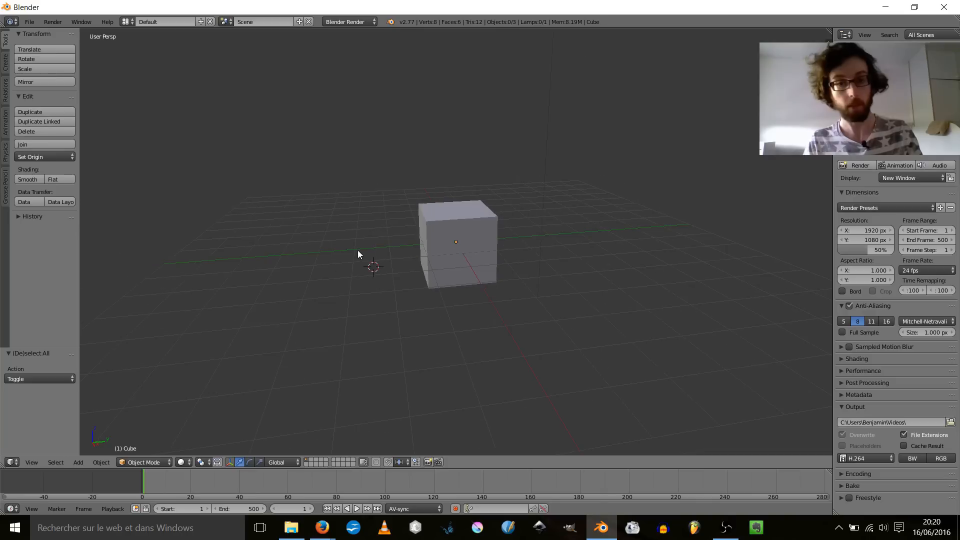
{"action": "key", "text": "a"}
{"action": "key", "text": "a"}
{"action": "key", "text": "a"}
{"action": "key", "text": "a"}
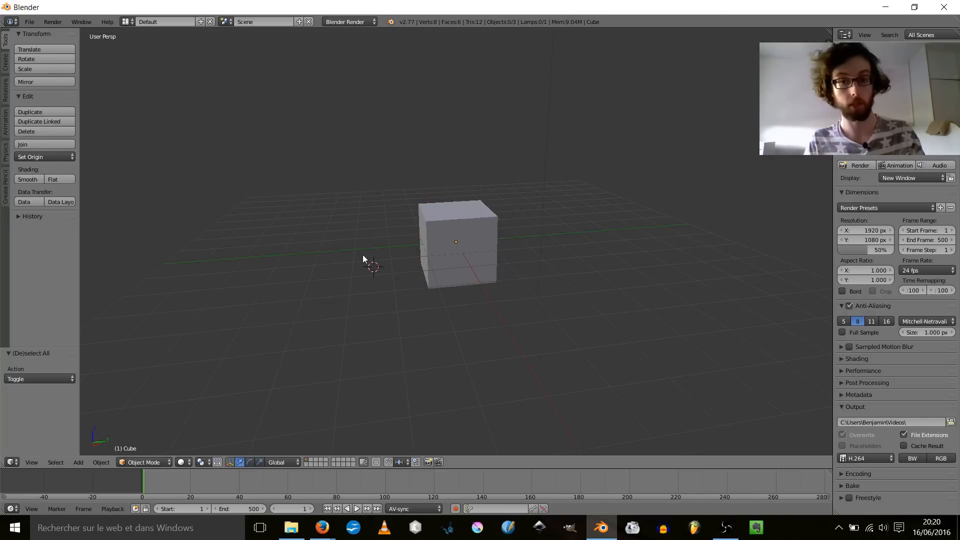
- Select the cube and try moving it freely away from its starting position
{"action": "scroll", "coordinate": [362, 254], "scroll_direction": "up", "scroll_amount": 6}
{"action": "scroll", "coordinate": [415, 133], "scroll_direction": "down", "scroll_amount": 3}
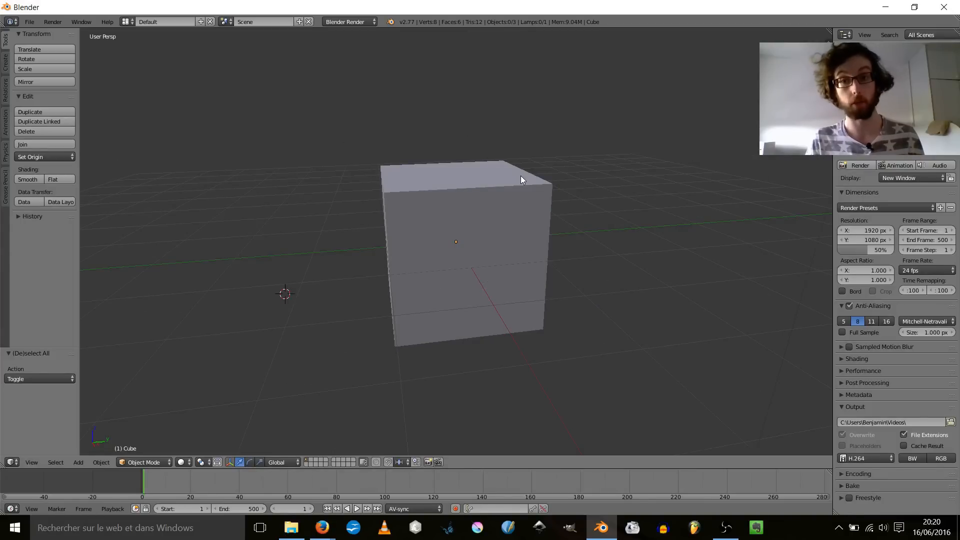
{"action": "right_click", "coordinate": [497, 245]}
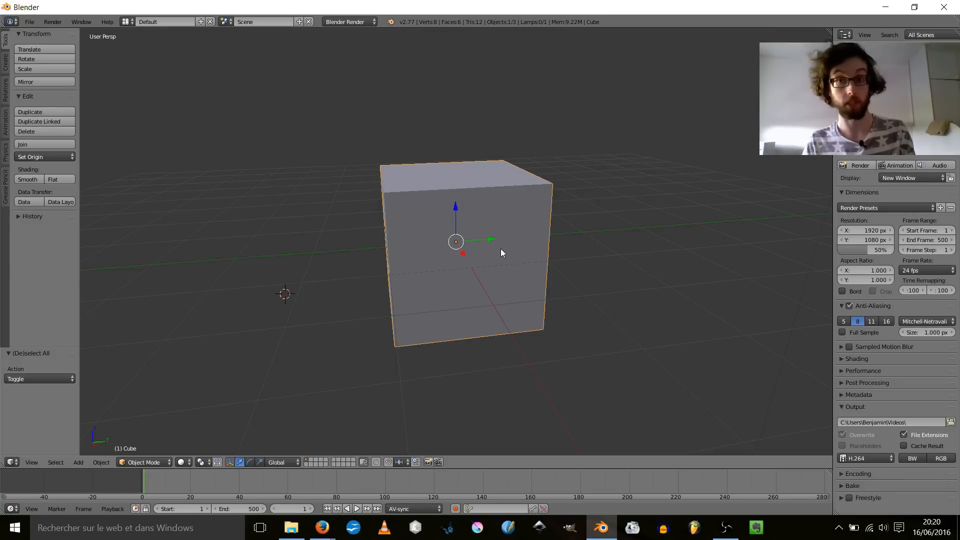
{"action": "key", "text": "g"}
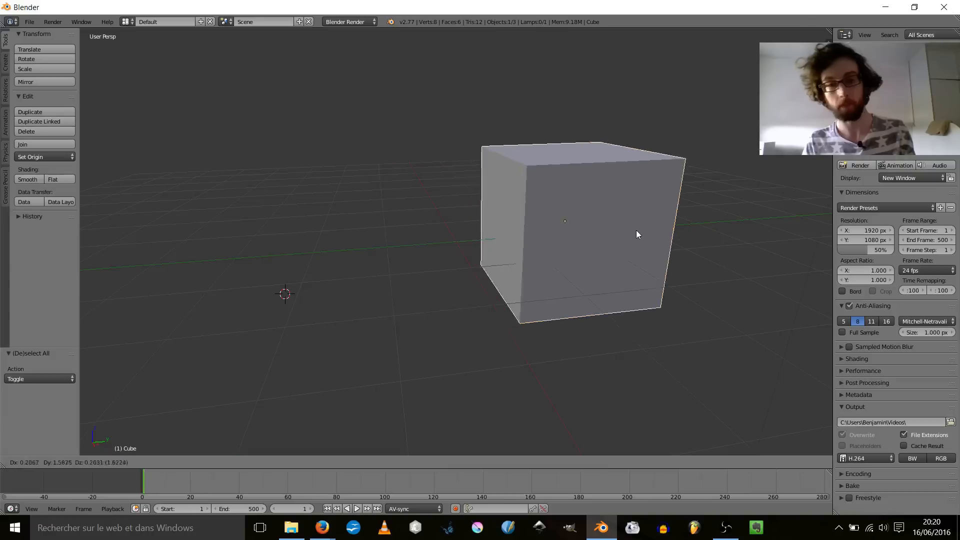
{"action": "right_click", "coordinate": [520, 307]}
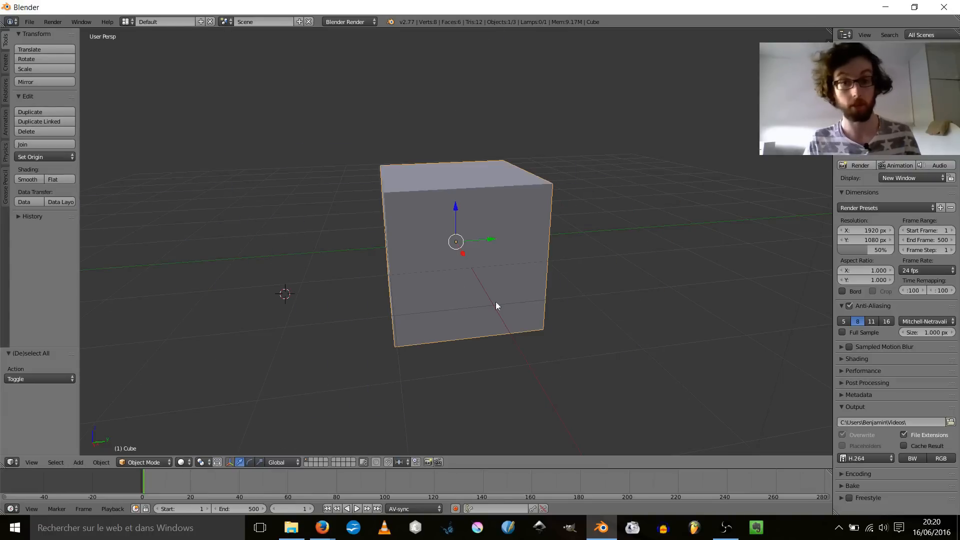
{"action": "scroll", "coordinate": [439, 247], "scroll_direction": "down", "scroll_amount": 3}
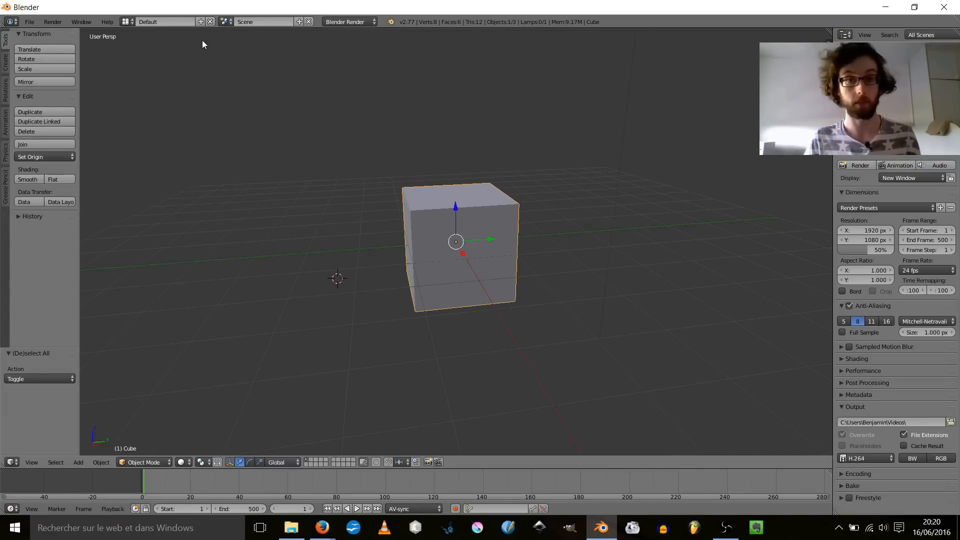
- Switch the screen layout to Video Editing
{"action": "left_click", "coordinate": [132, 22]}
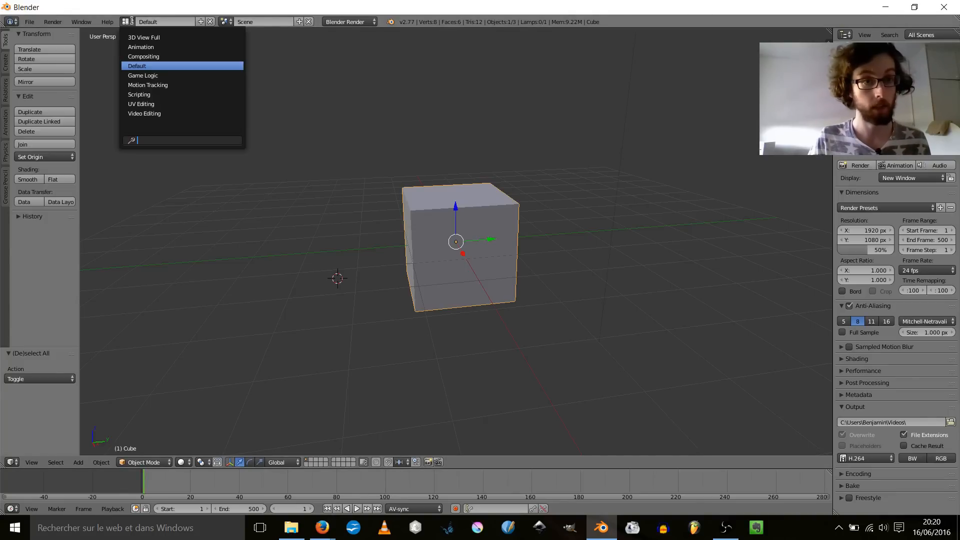
{"action": "left_click", "coordinate": [164, 111]}
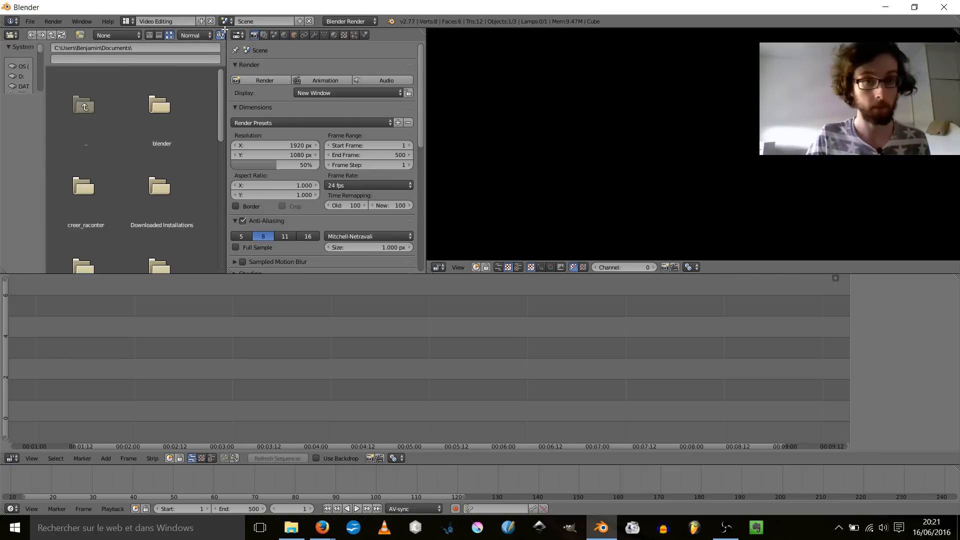
- Merge the file browser over the render settings area, then split it again with a Properties editor in the new area
{"action": "mouse_move", "coordinate": [224, 31]}
{"action": "left_mouse_down"}
{"action": "mouse_move", "coordinate": [298, 30]}
{"action": "mouse_move", "coordinate": [225, 37]}
{"action": "left_mouse_up"}
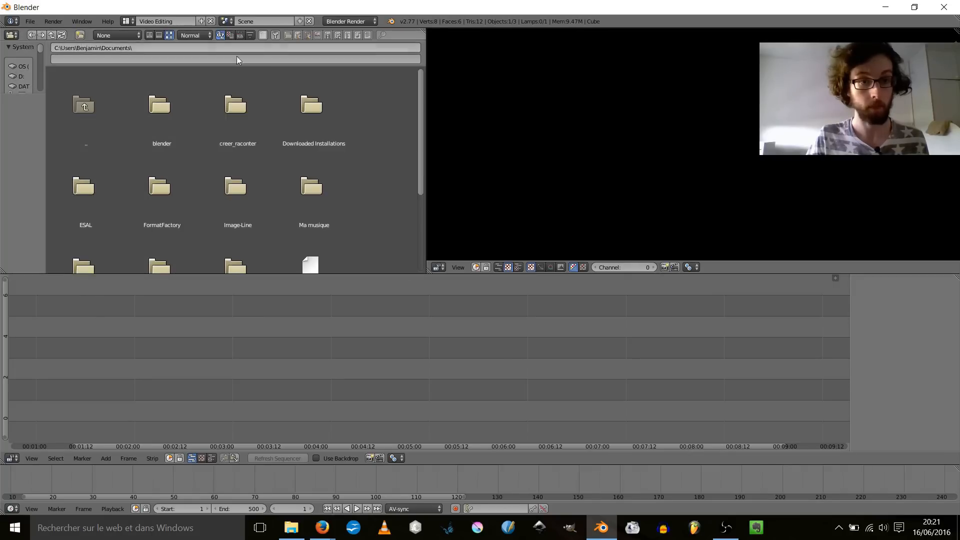
{"action": "left_click_drag", "start_coordinate": [425, 30], "coordinate": [226, 45]}
{"action": "left_click", "coordinate": [243, 37]}
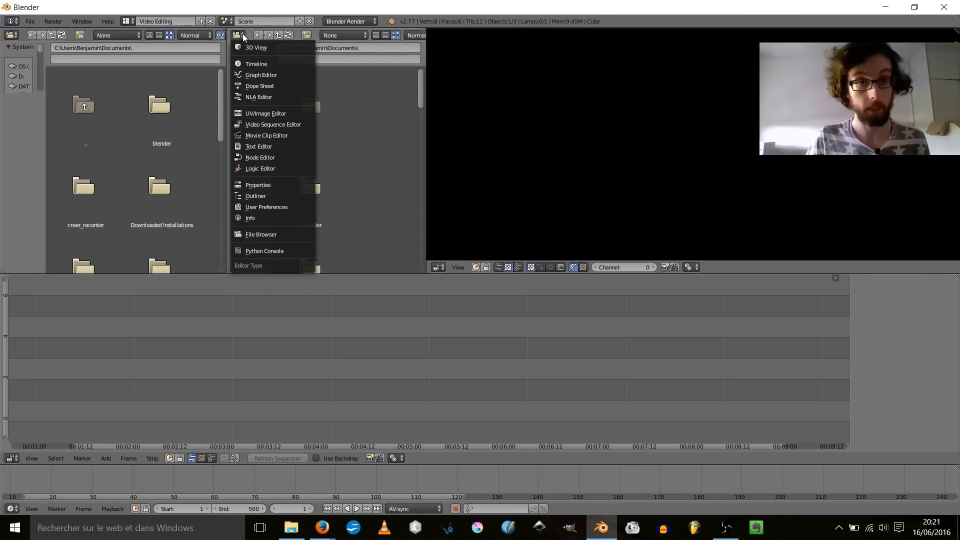
{"action": "left_click", "coordinate": [238, 35]}
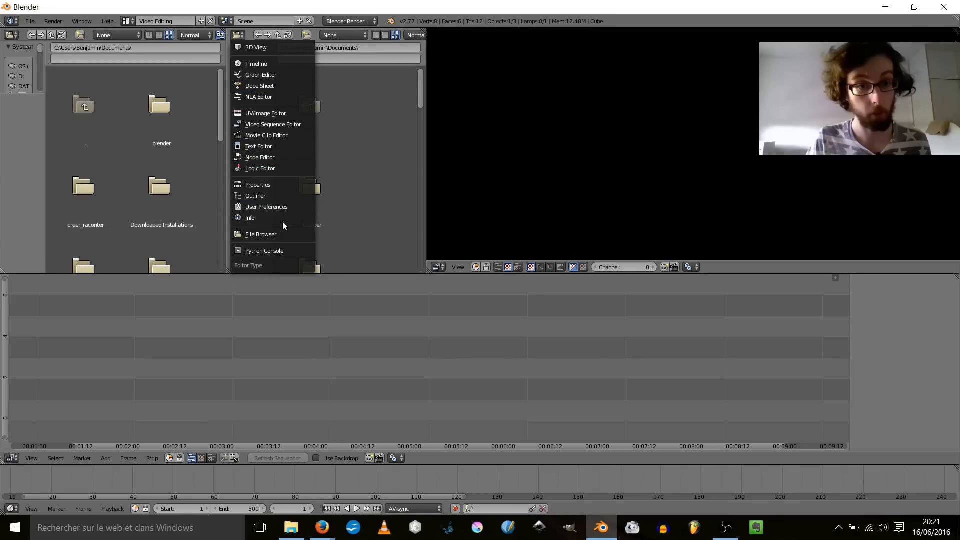
{"action": "left_click", "coordinate": [262, 185]}
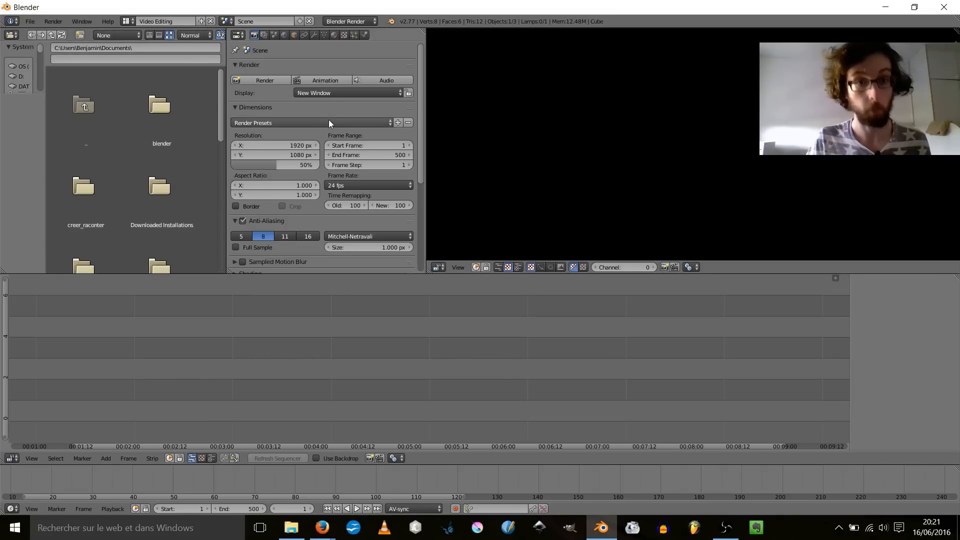
{"action": "scroll", "coordinate": [354, 114], "scroll_direction": "down", "scroll_amount": 5}
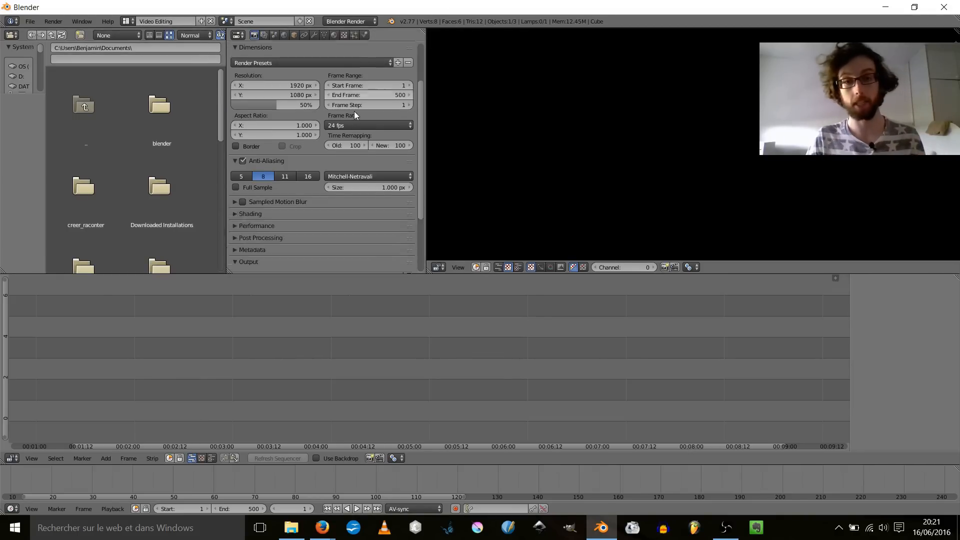
{"action": "scroll", "coordinate": [340, 122], "scroll_direction": "up", "scroll_amount": 5}
{"action": "scroll", "coordinate": [126, 91], "scroll_direction": "down", "scroll_amount": 3}
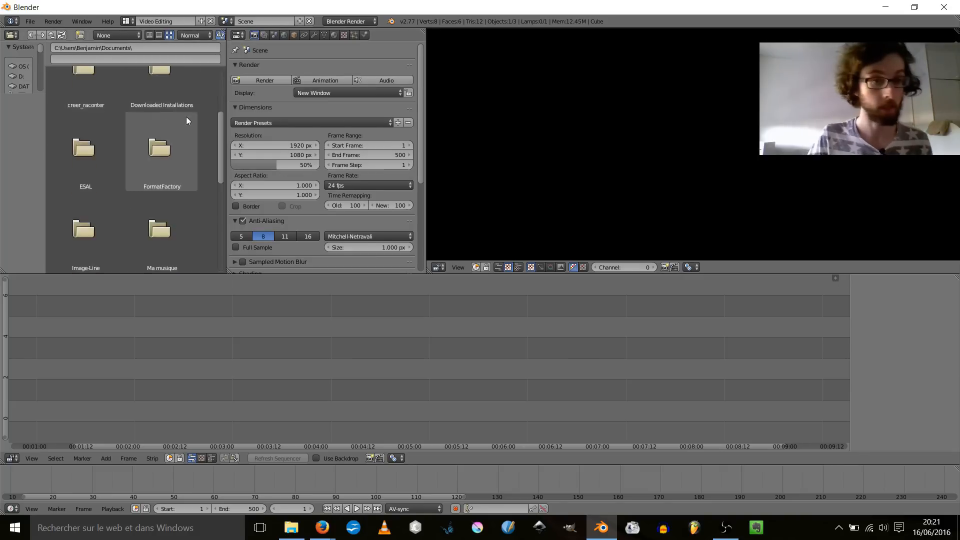
{"action": "scroll", "coordinate": [186, 116], "scroll_direction": "up", "scroll_amount": 3}
{"action": "left_click", "coordinate": [13, 35]}
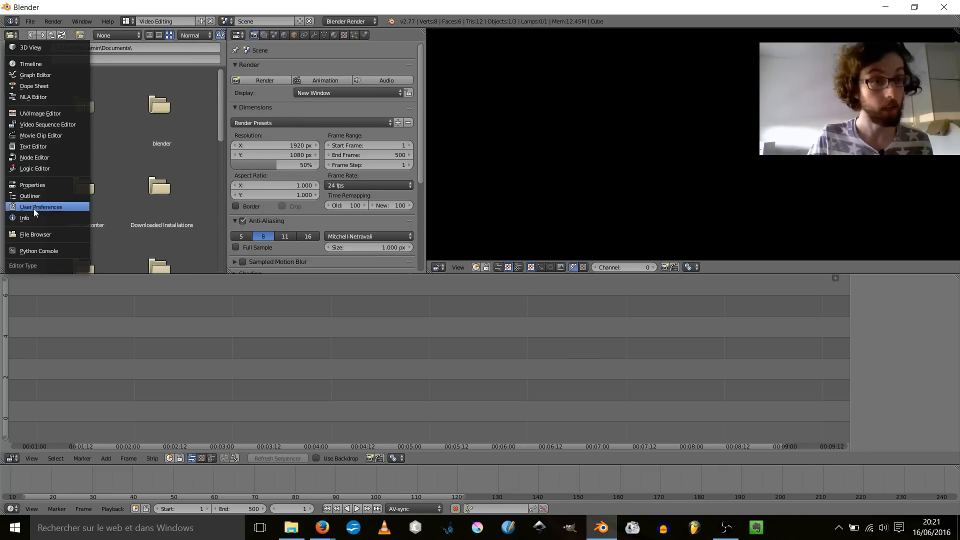
{"action": "left_click", "coordinate": [41, 235]}
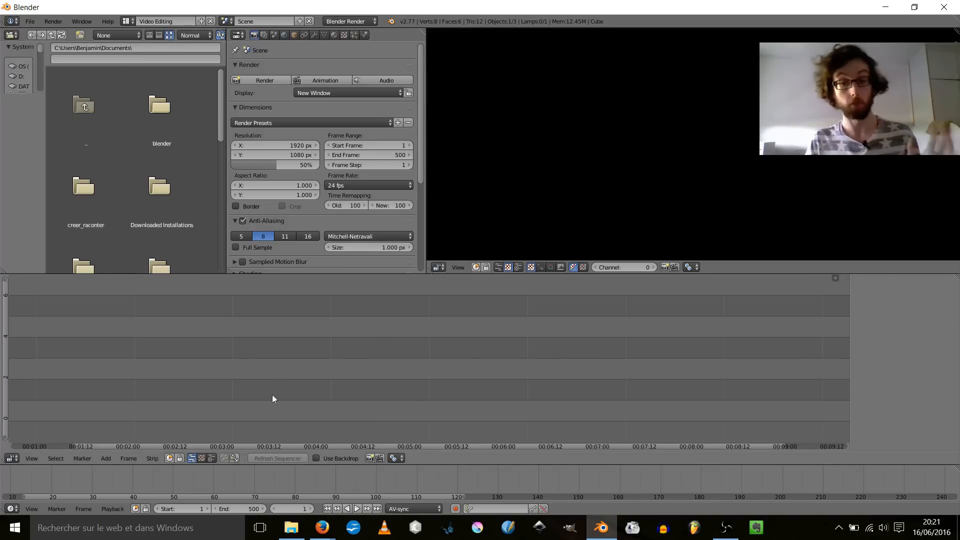
- Open the folder creer_raconter/videos/57.pression_stress_examens in the file browser
{"action": "scroll", "coordinate": [142, 118], "scroll_direction": "down", "scroll_amount": 2}
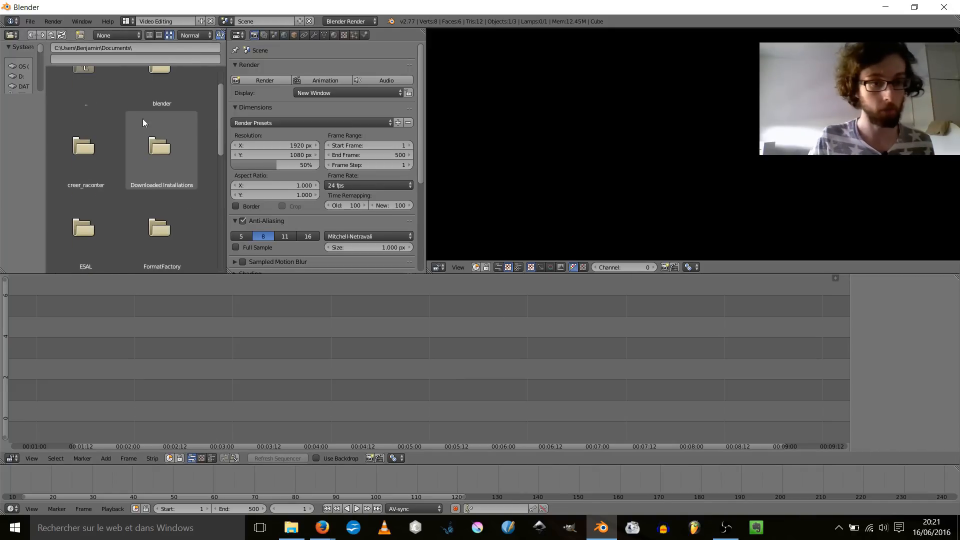
{"action": "double_click", "coordinate": [116, 148]}
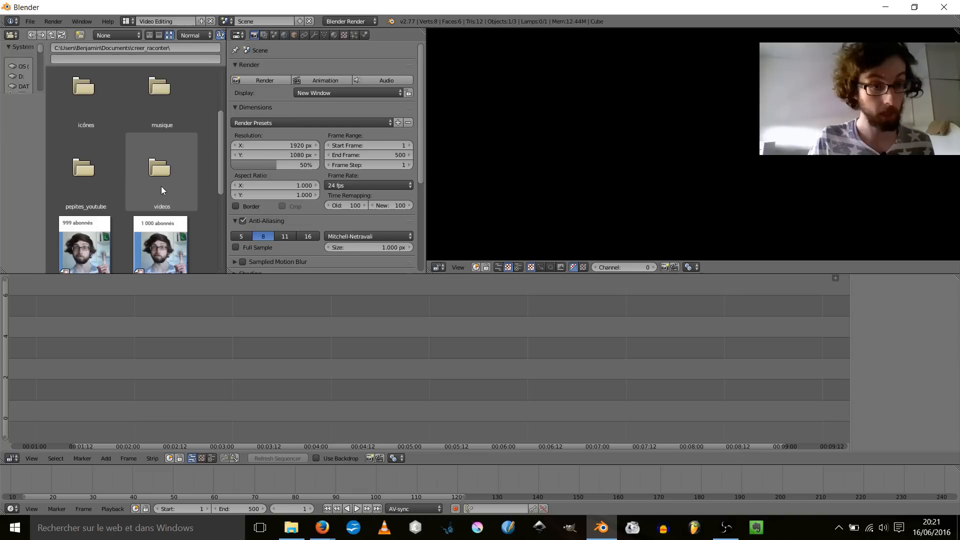
{"action": "double_click", "coordinate": [154, 179]}
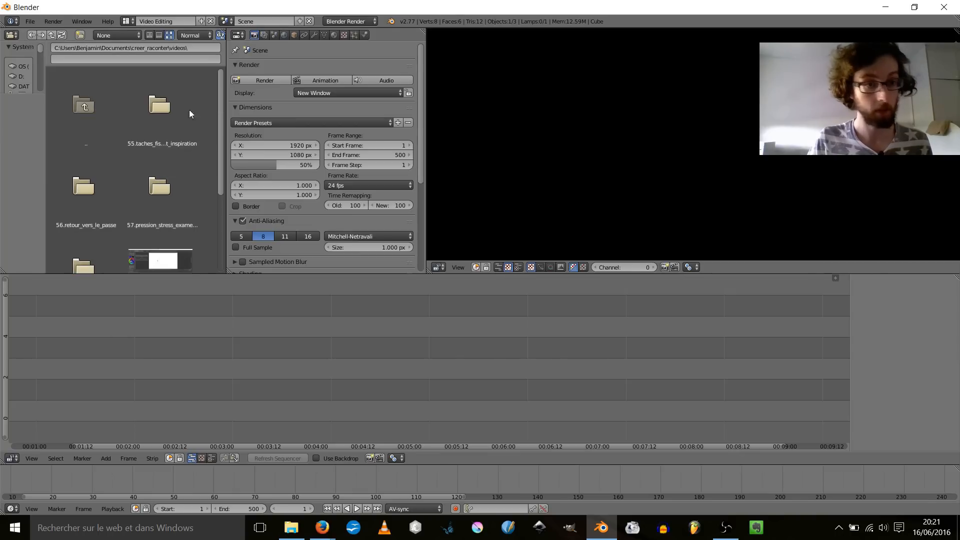
{"action": "double_click", "coordinate": [154, 186]}
- Add the clip MVI_6220.MOV to the video sequencer as video and sound strips
{"action": "scroll", "coordinate": [152, 119], "scroll_direction": "down", "scroll_amount": 5}
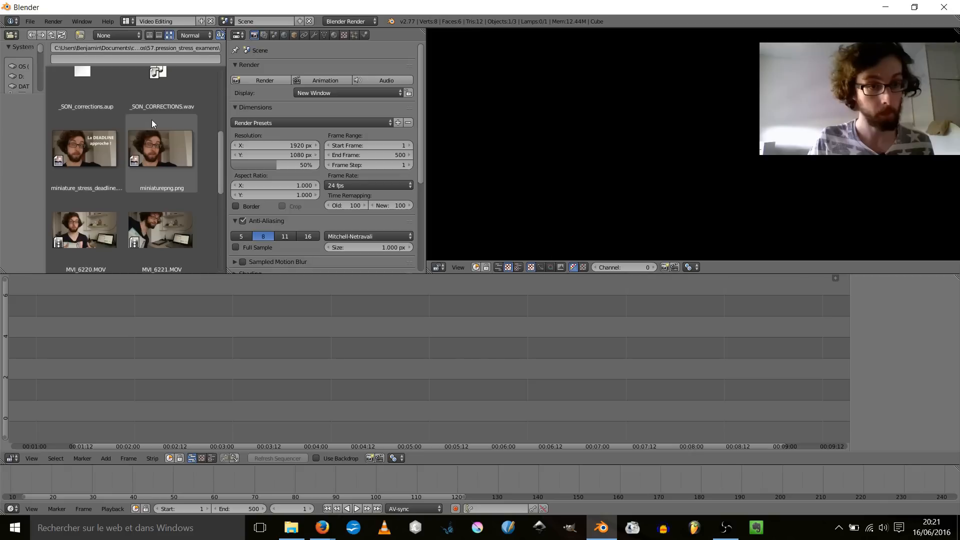
{"action": "scroll", "coordinate": [97, 113], "scroll_direction": "down", "scroll_amount": 5}
{"action": "left_click_drag", "start_coordinate": [92, 134], "coordinate": [102, 342]}
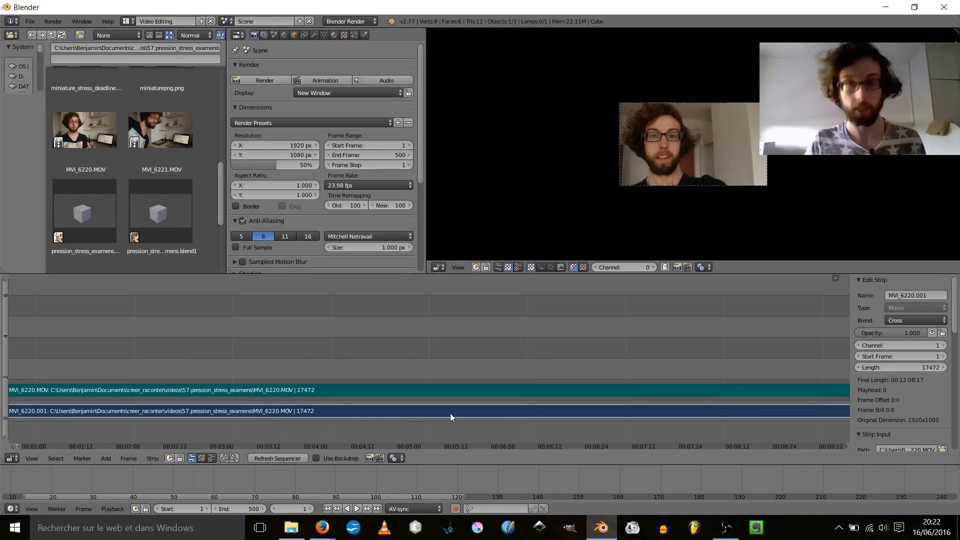
- Enlarge the clip in the preview and bring the start of both MVI_6220 strips into view in the sequencer
{"action": "key", "text": "g"}
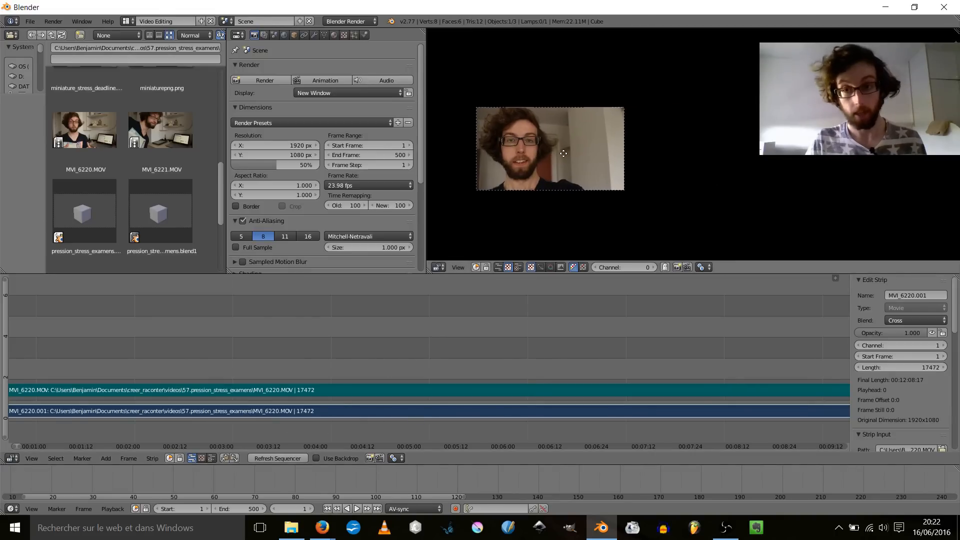
{"action": "left_click", "coordinate": [612, 138]}
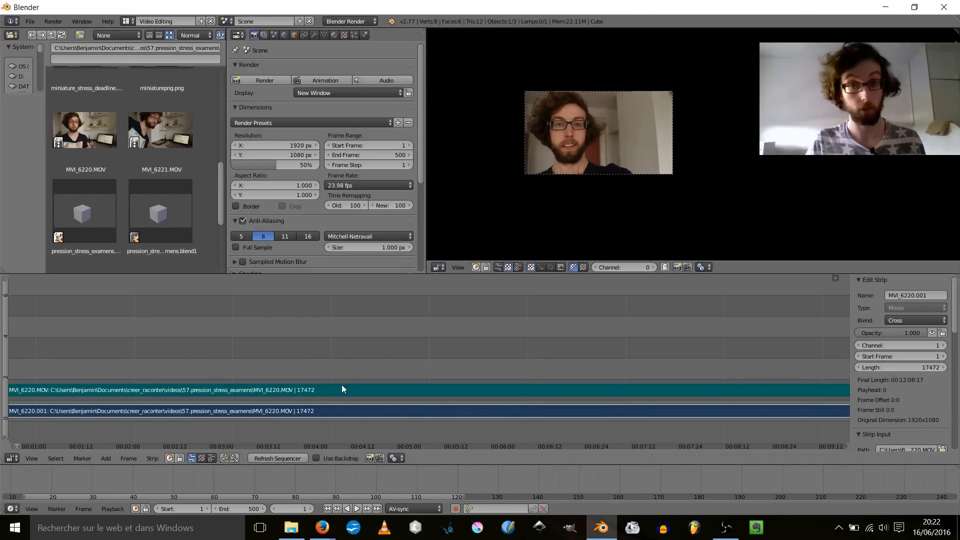
{"action": "scroll", "coordinate": [604, 136], "scroll_direction": "up", "scroll_amount": 4}
{"action": "middle_click_drag", "start_coordinate": [605, 136], "coordinate": [657, 162]}
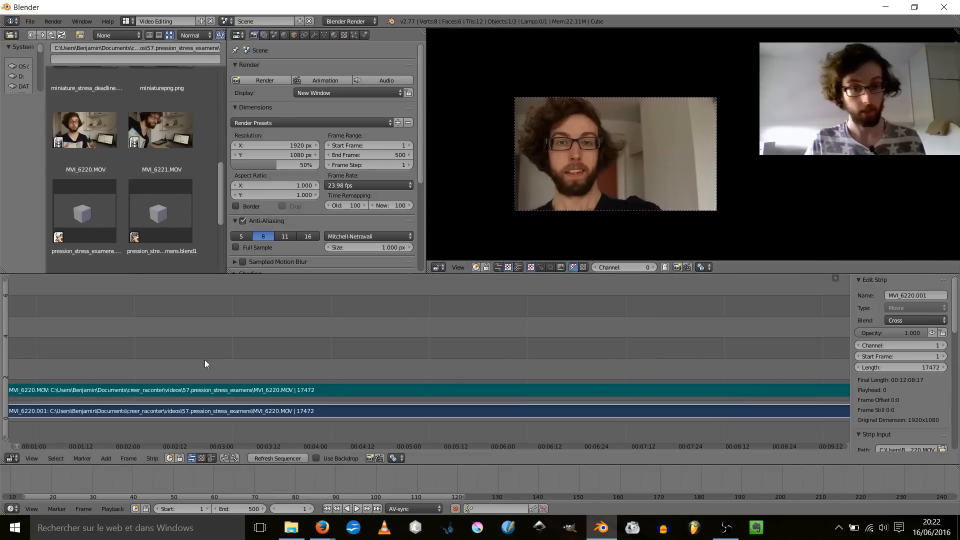
{"action": "middle_click_drag", "start_coordinate": [194, 324], "coordinate": [448, 368]}
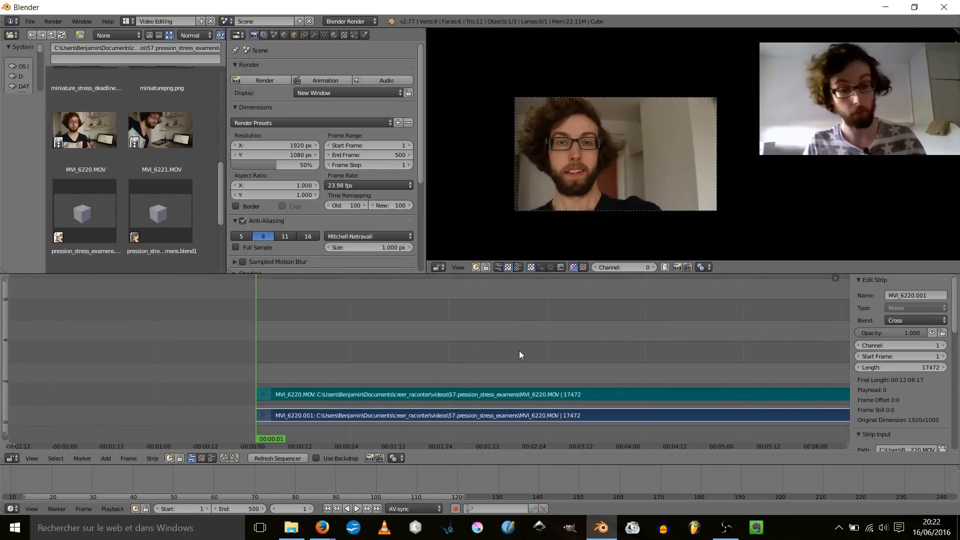
{"action": "middle_click_drag", "start_coordinate": [610, 340], "coordinate": [589, 340], "text": "ctrl"}
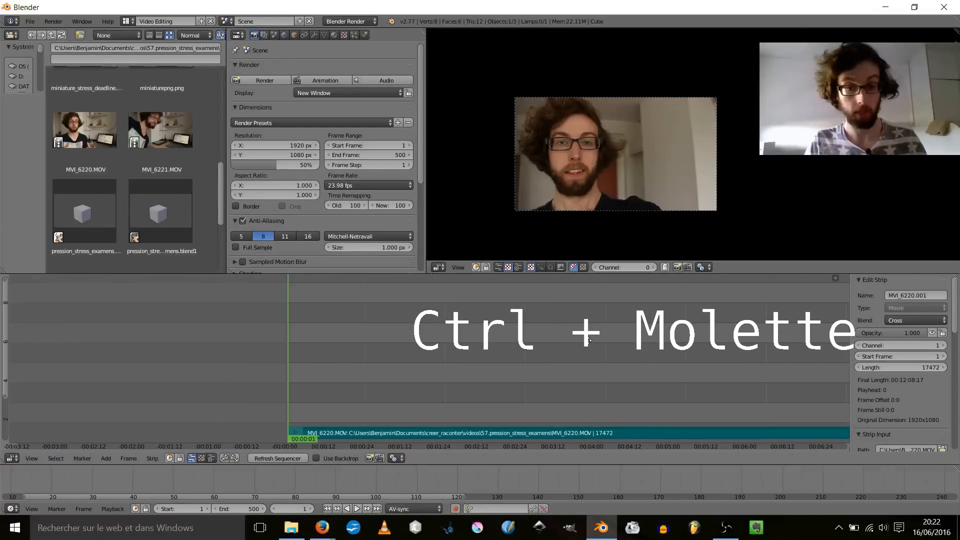
{"action": "middle_click_drag", "start_coordinate": [461, 362], "coordinate": [314, 309]}
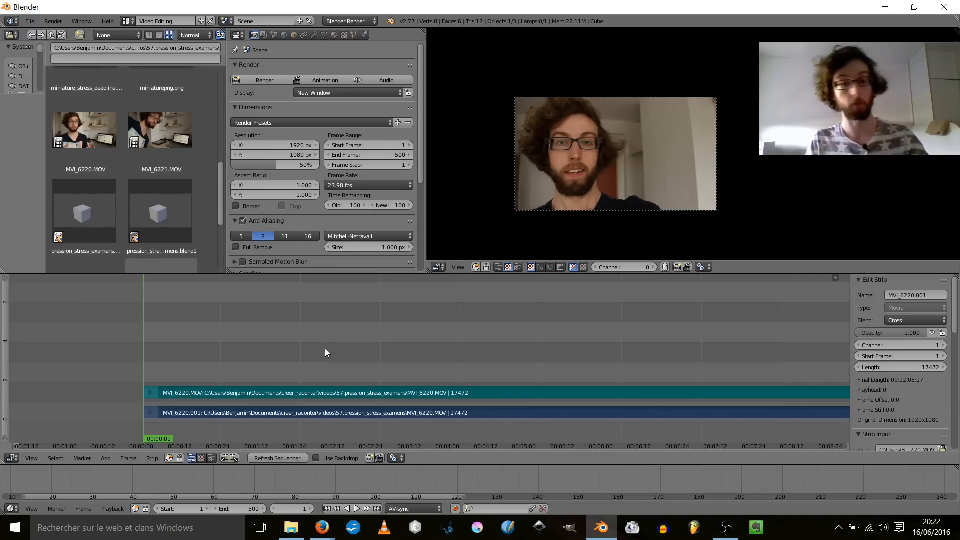
- Select the MVI_6220 video and sound strips in turn, ending on the sound strip, and try to move it
{"action": "key", "text": "a"}
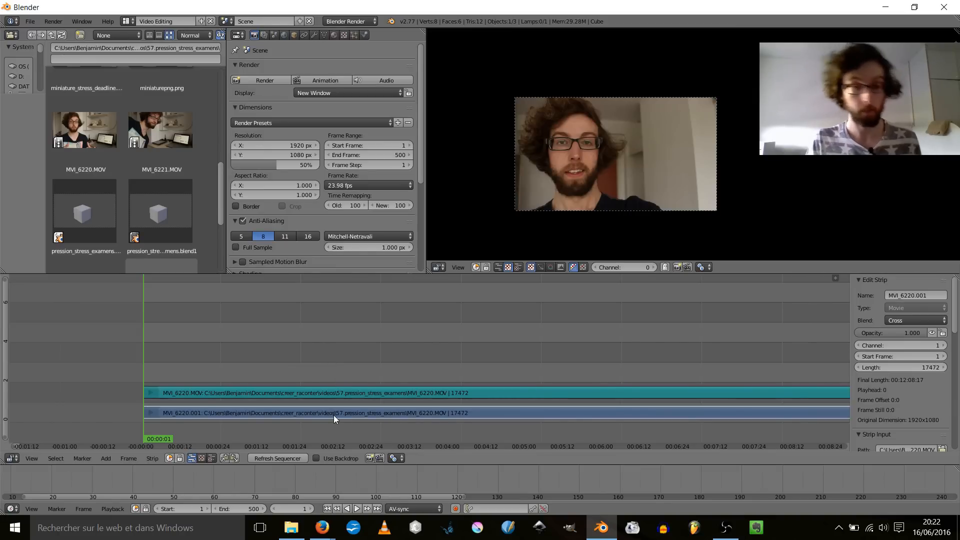
{"action": "right_click", "coordinate": [334, 415]}
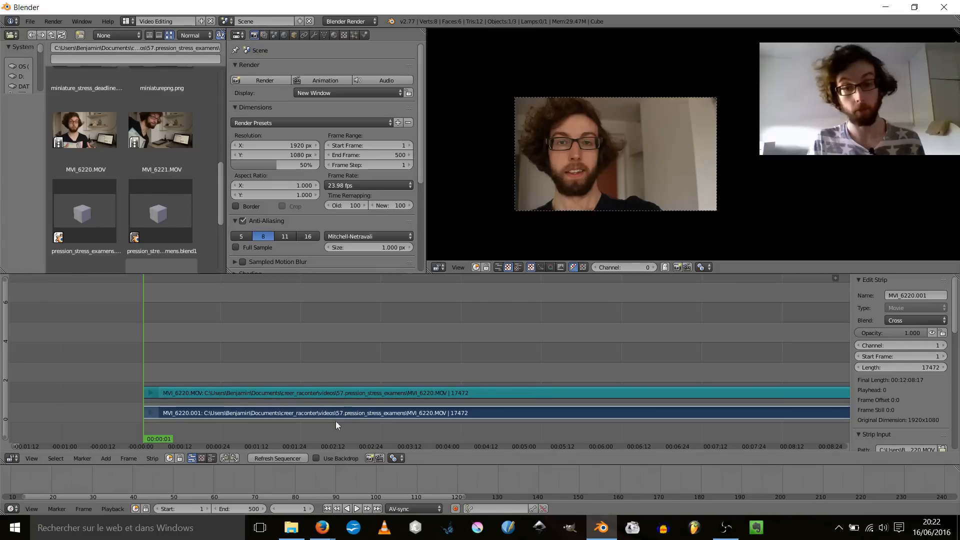
{"action": "right_click", "coordinate": [363, 396]}
{"action": "right_click", "coordinate": [364, 416]}
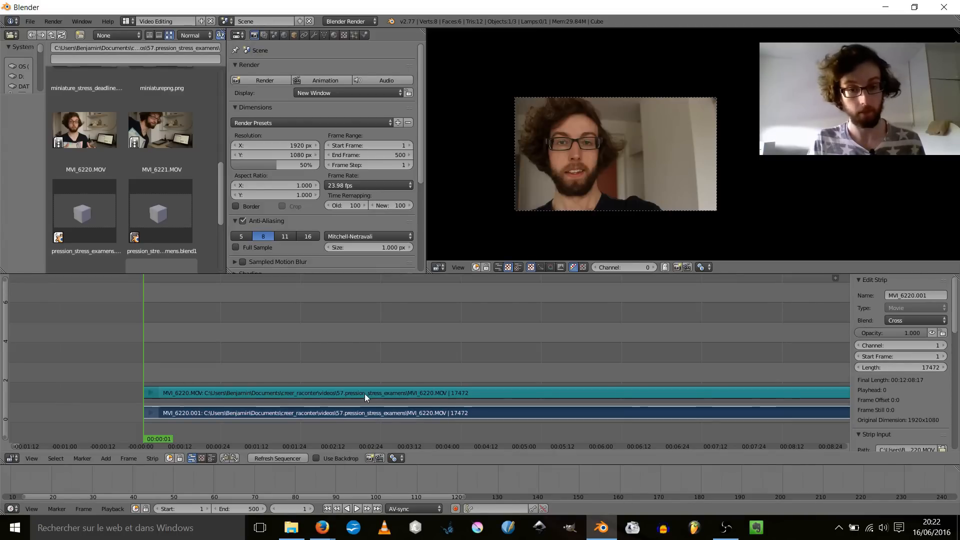
{"action": "right_click", "coordinate": [364, 394]}
{"action": "right_click", "coordinate": [370, 415]}
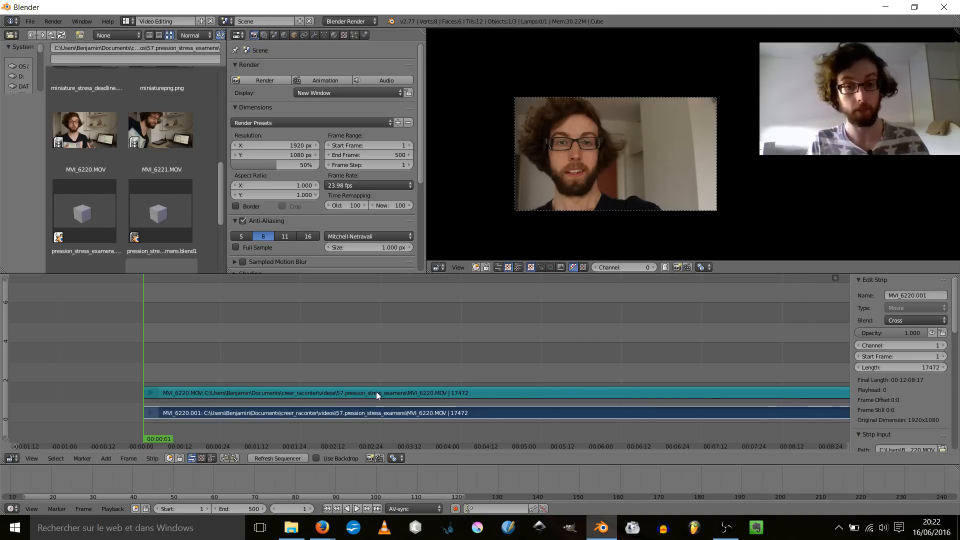
{"action": "right_click", "coordinate": [377, 393]}
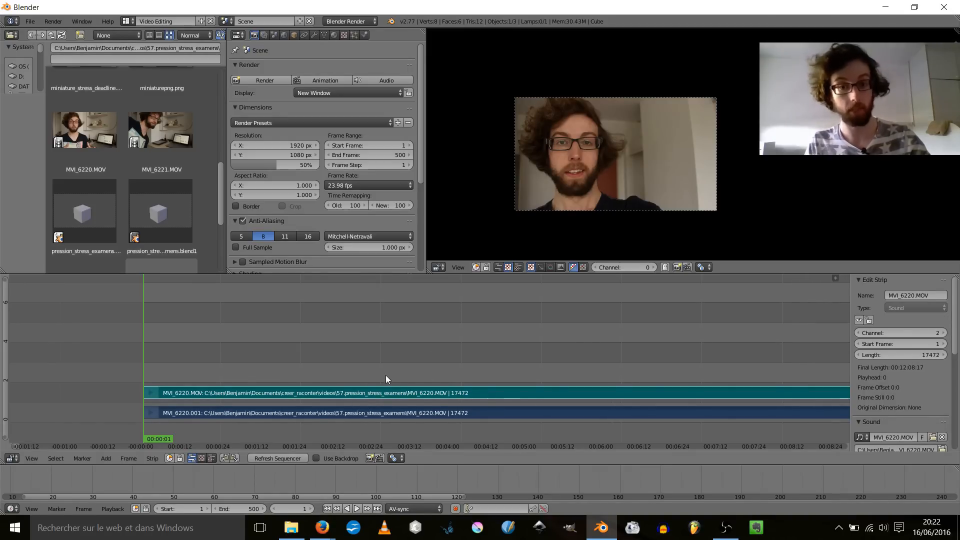
{"action": "key", "text": "g"}
{"action": "right_click", "coordinate": [450, 364]}
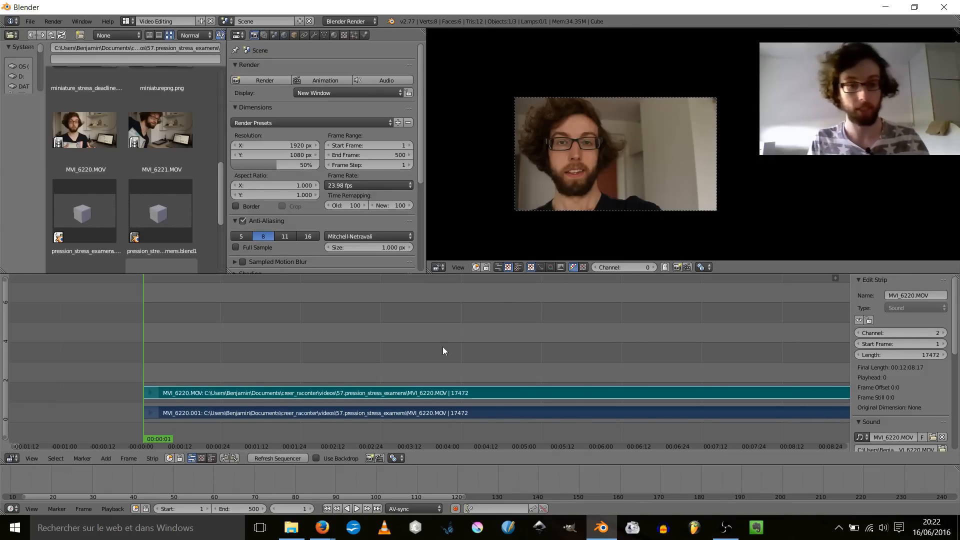
- Play the clip from its first frame, stop playback, and return the playhead to frame 1
{"action": "key", "text": "space"}
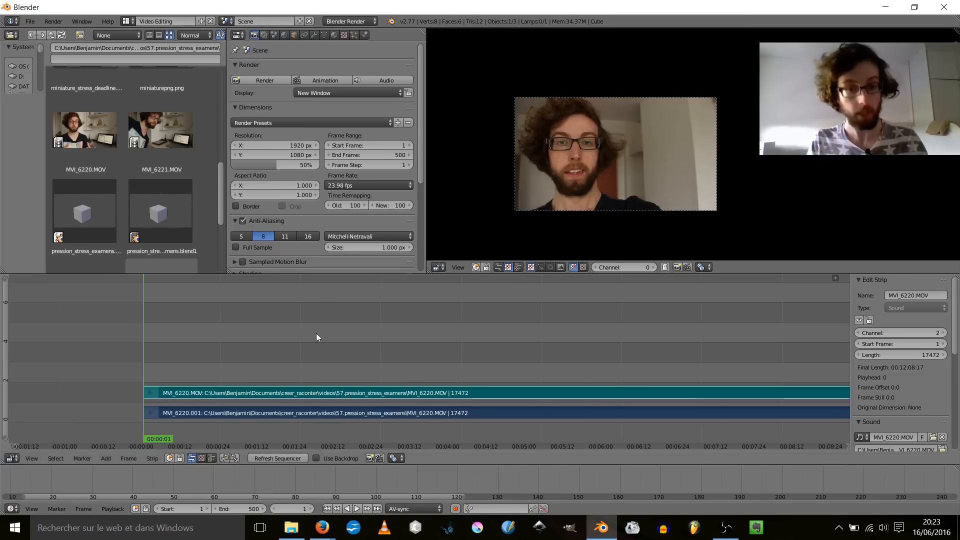
{"action": "key", "text": "alt+a"}
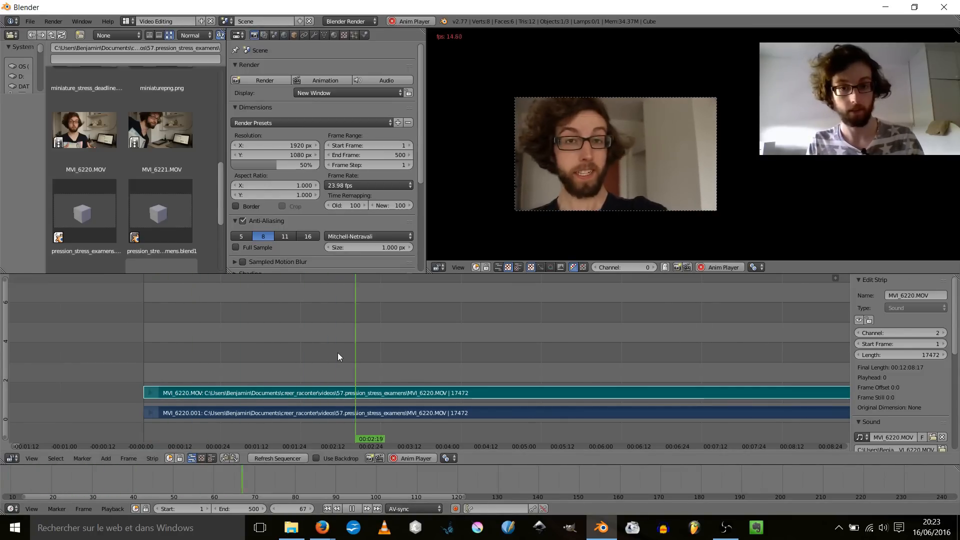
{"action": "key", "text": "alt+a"}
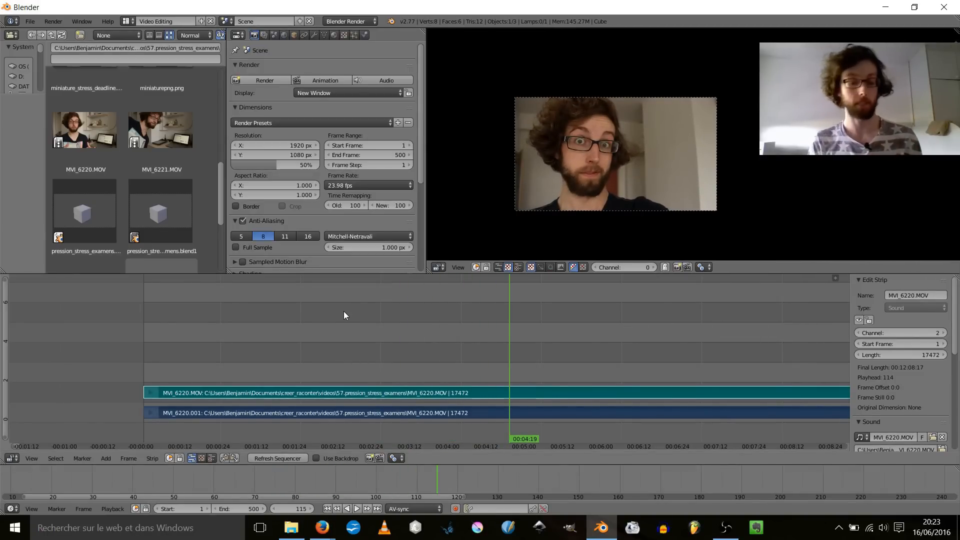
{"action": "left_click", "coordinate": [143, 315]}
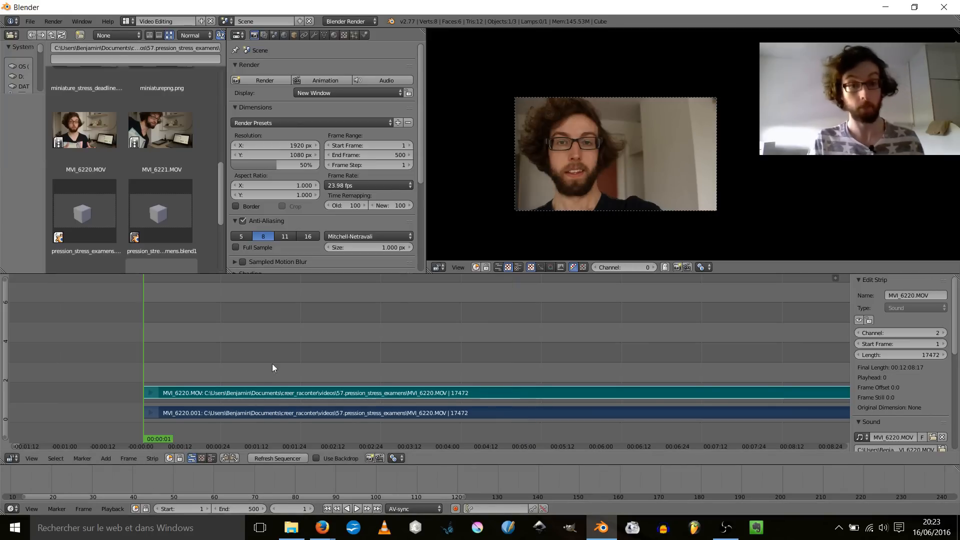
{"action": "left_click", "coordinate": [884, 527]}
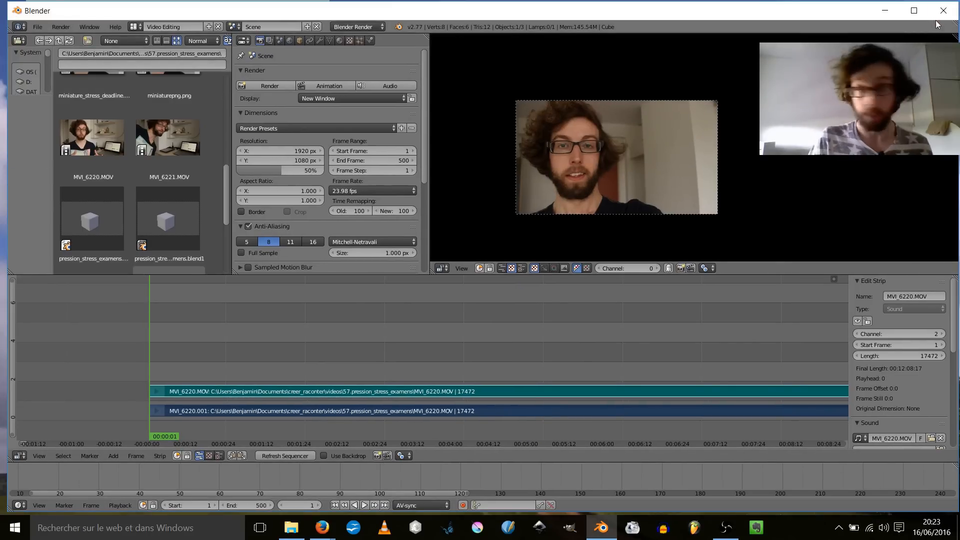
{"action": "left_click", "coordinate": [915, 7]}
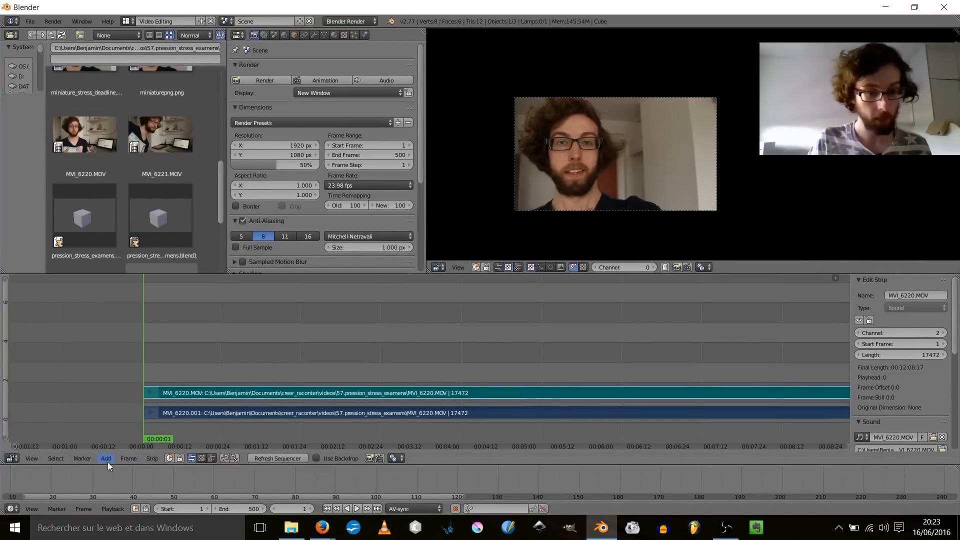
{"action": "left_click", "coordinate": [131, 461]}
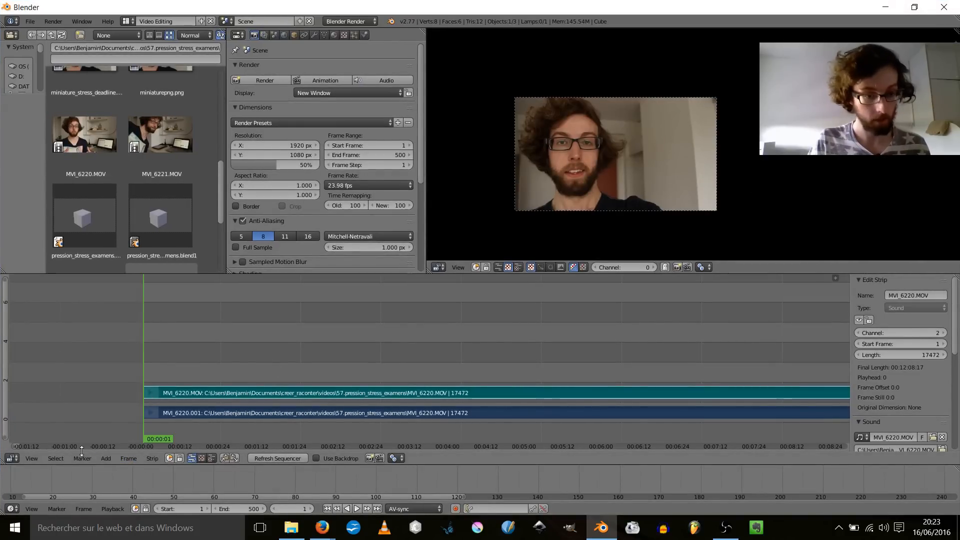
{"action": "left_click", "coordinate": [107, 510]}
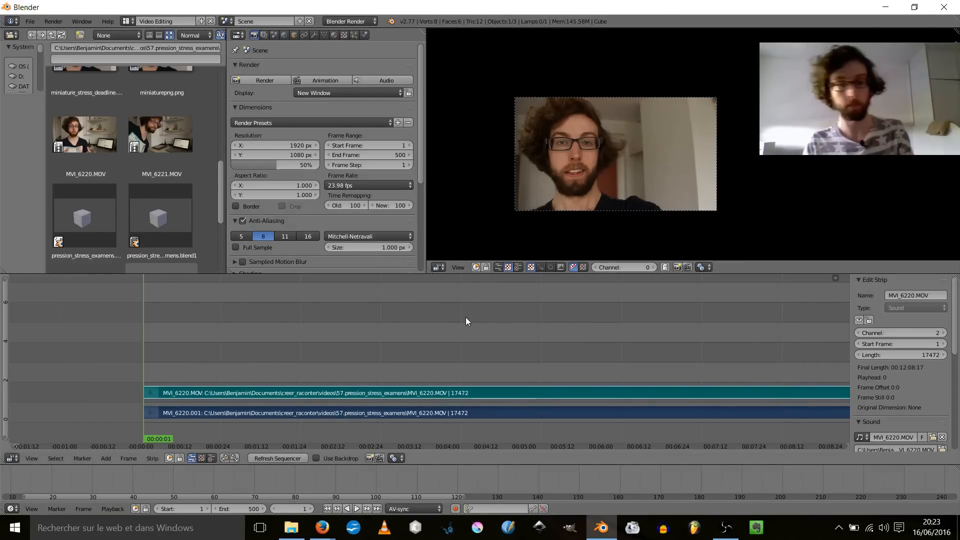
- Play the clip in two passes to check the playback frame rate, then return the playhead to frame 1
{"action": "key", "text": "alt+a"}
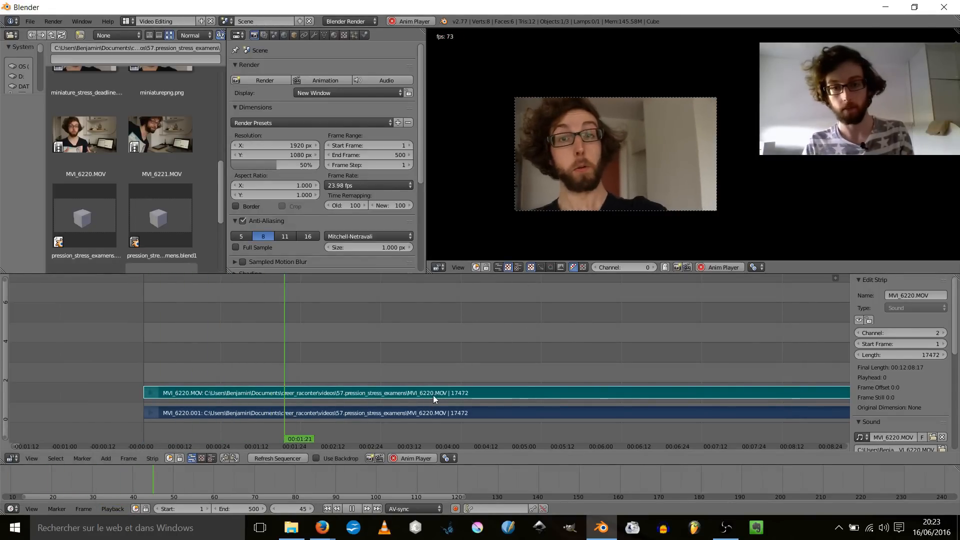
{"action": "key", "text": "alt+a"}
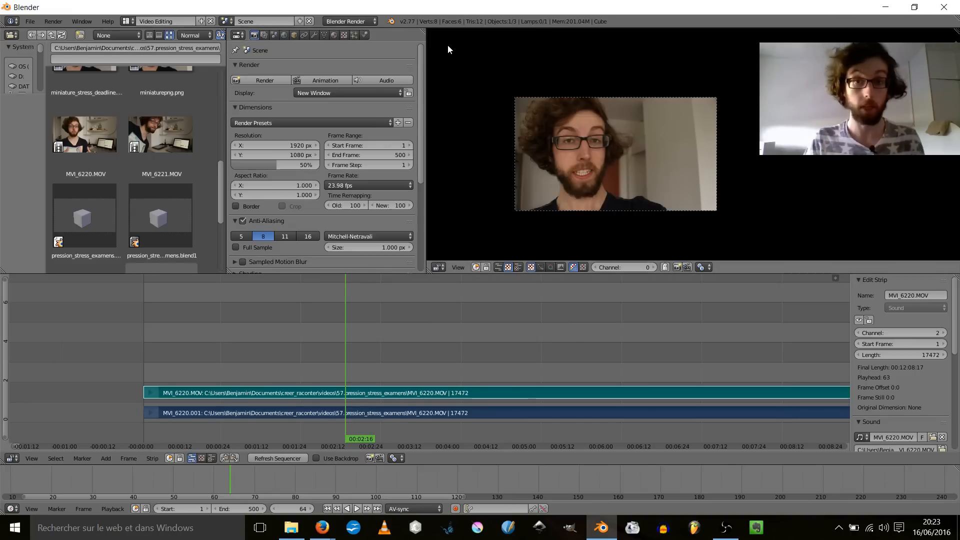
{"action": "key", "text": "alt+a"}
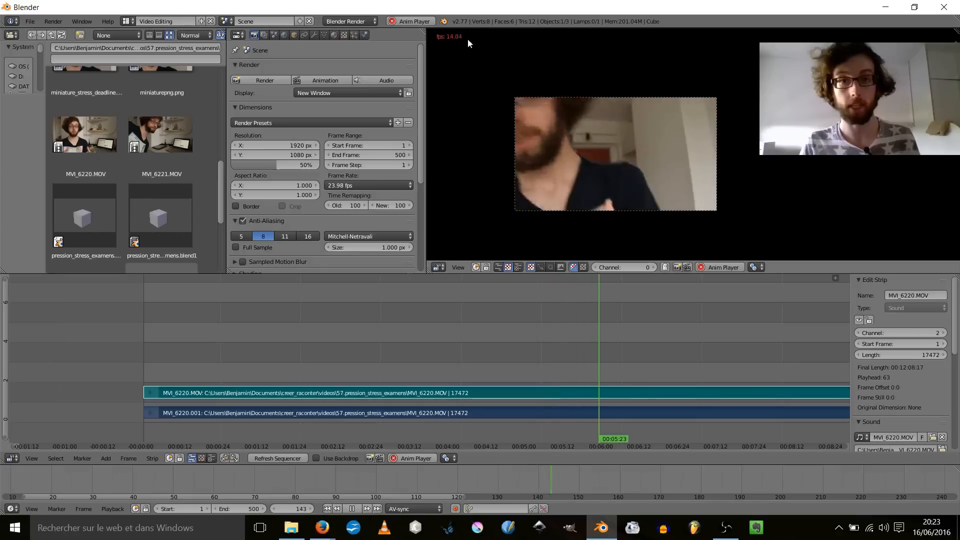
{"action": "key", "text": "alt+a"}
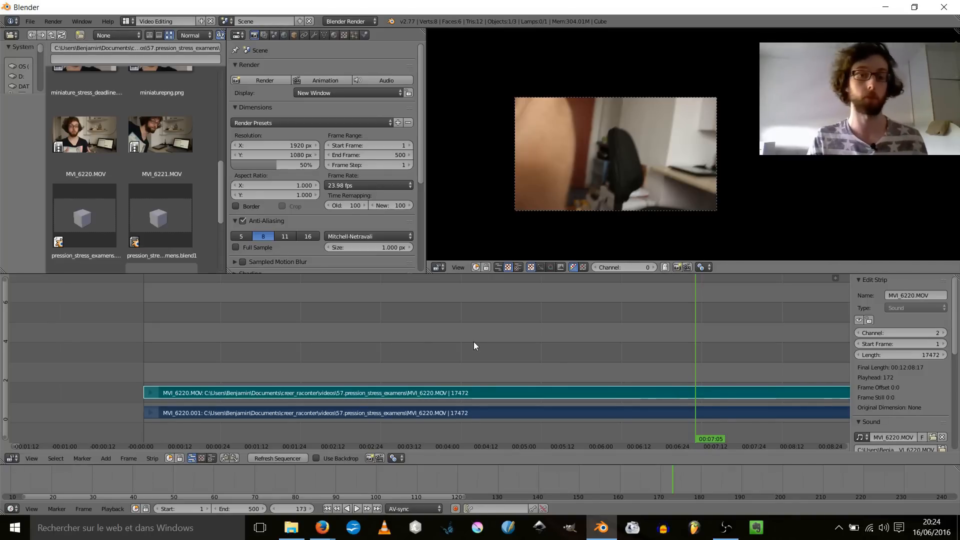
{"action": "left_click", "coordinate": [142, 331]}
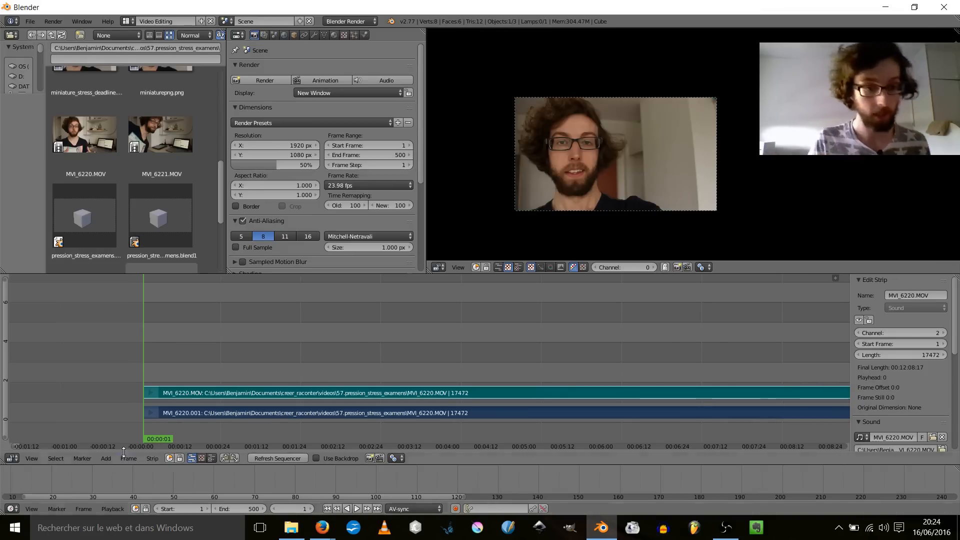
- Turn off Audio Scrubbing in the playback options and scrub through the clip's opening frames to frame 5
{"action": "left_click", "coordinate": [114, 509]}
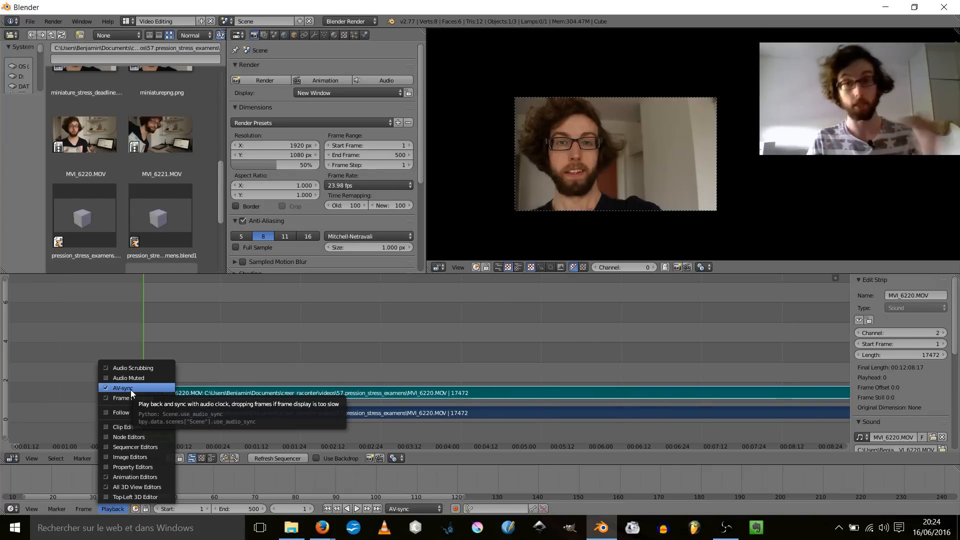
{"action": "left_click", "coordinate": [105, 368]}
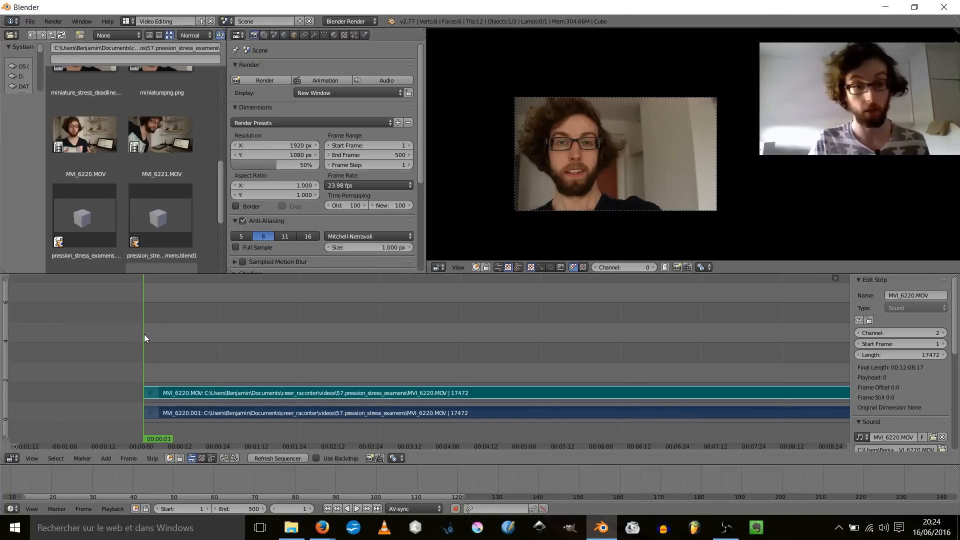
{"action": "key", "text": "alt+a"}
{"action": "mouse_move", "coordinate": [145, 339]}
{"action": "left_mouse_down"}
{"action": "mouse_move", "coordinate": [430, 328]}
{"action": "mouse_move", "coordinate": [161, 336]}
{"action": "mouse_move", "coordinate": [157, 345]}
{"action": "left_mouse_up"}
{"action": "key", "text": "alt+a"}
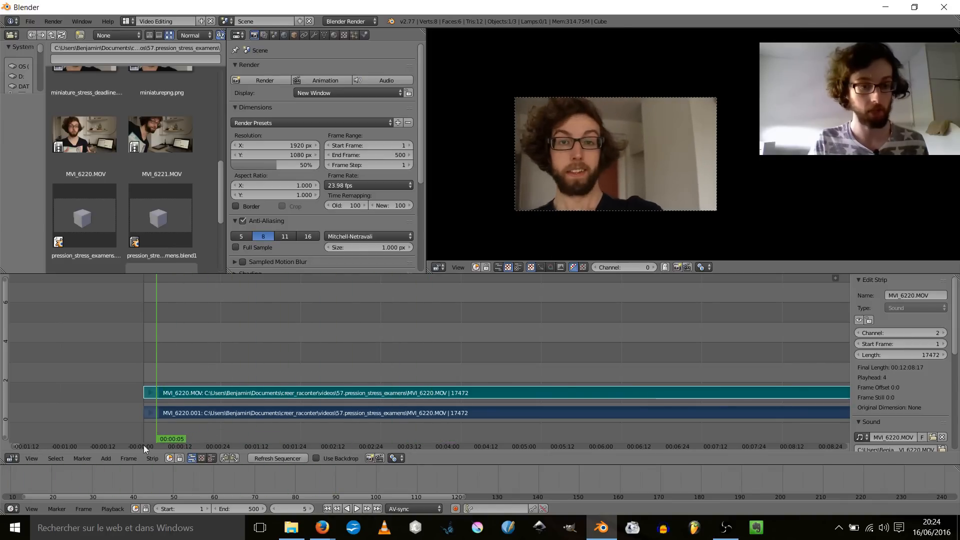
- Turn Audio Scrubbing back on in the playback options and scrub the playhead to frame 74
{"action": "left_click", "coordinate": [101, 508]}
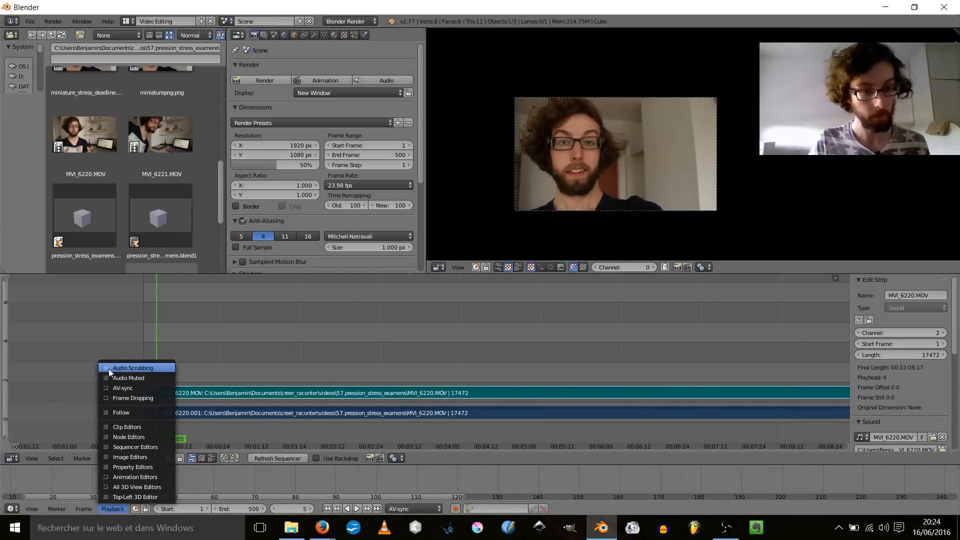
{"action": "left_click", "coordinate": [109, 368]}
{"action": "left_click", "coordinate": [106, 508]}
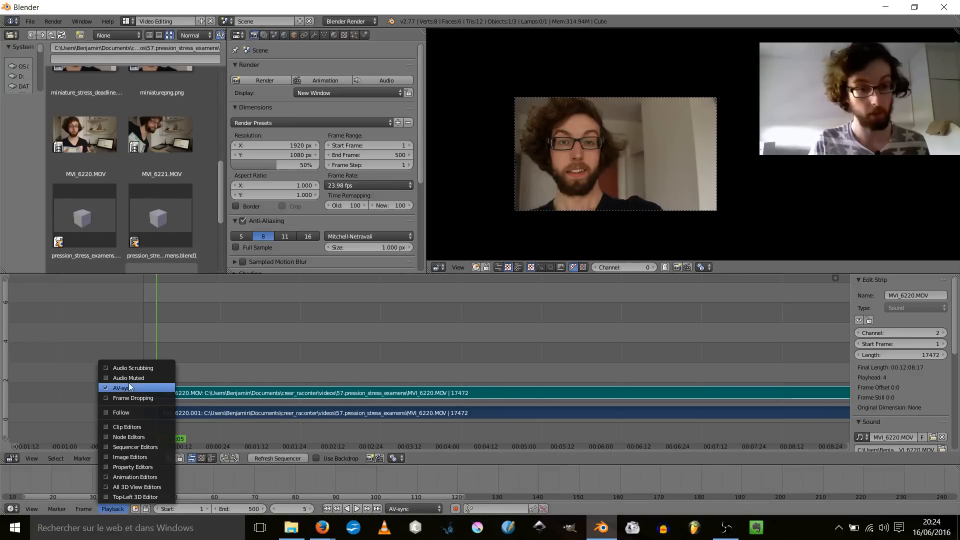
{"action": "mouse_move", "coordinate": [157, 326]}
{"action": "left_mouse_down"}
{"action": "mouse_move", "coordinate": [369, 314]}
{"action": "mouse_move", "coordinate": [154, 321]}
{"action": "left_mouse_up"}
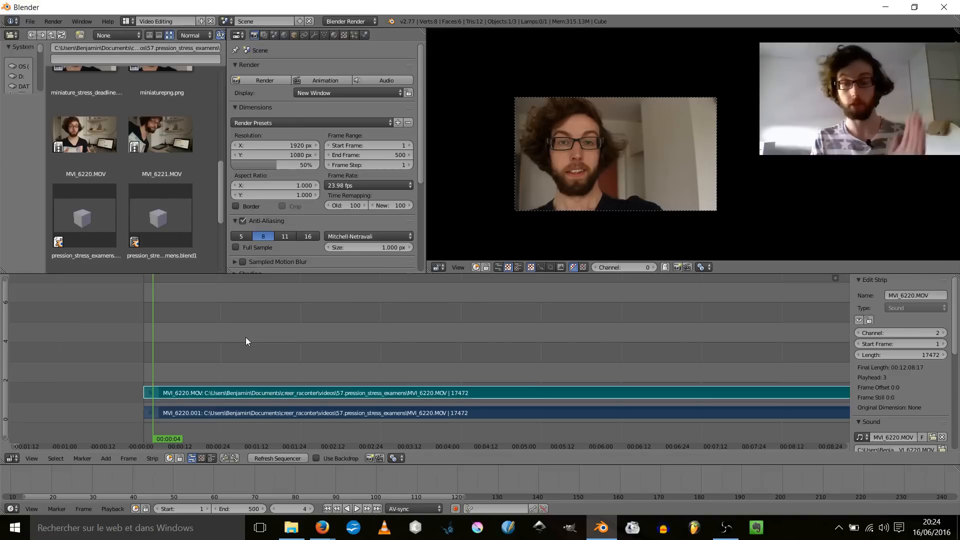
{"action": "left_click", "coordinate": [378, 380]}
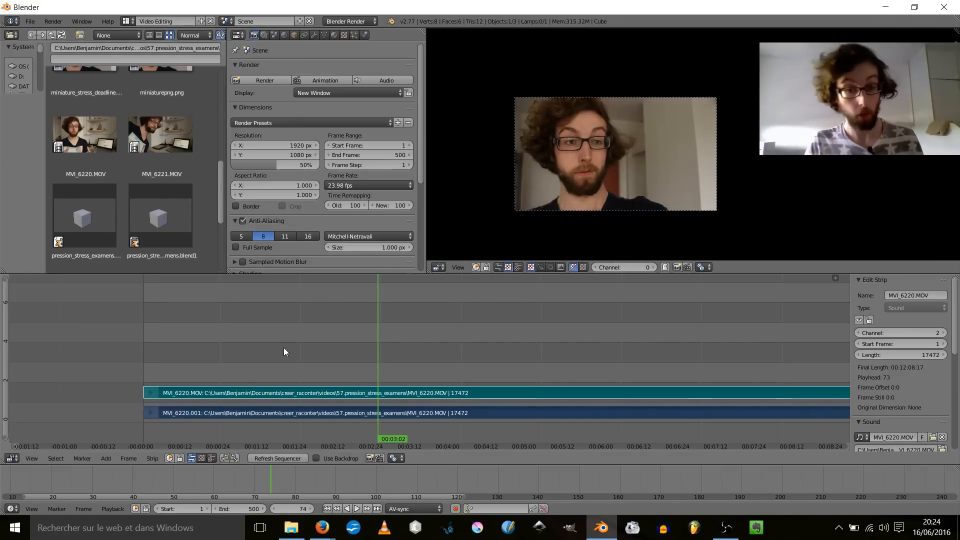
- Enable Draw Waveform for the MVI_6220.MOV sound strip in its strip properties
{"action": "right_click", "coordinate": [354, 391]}
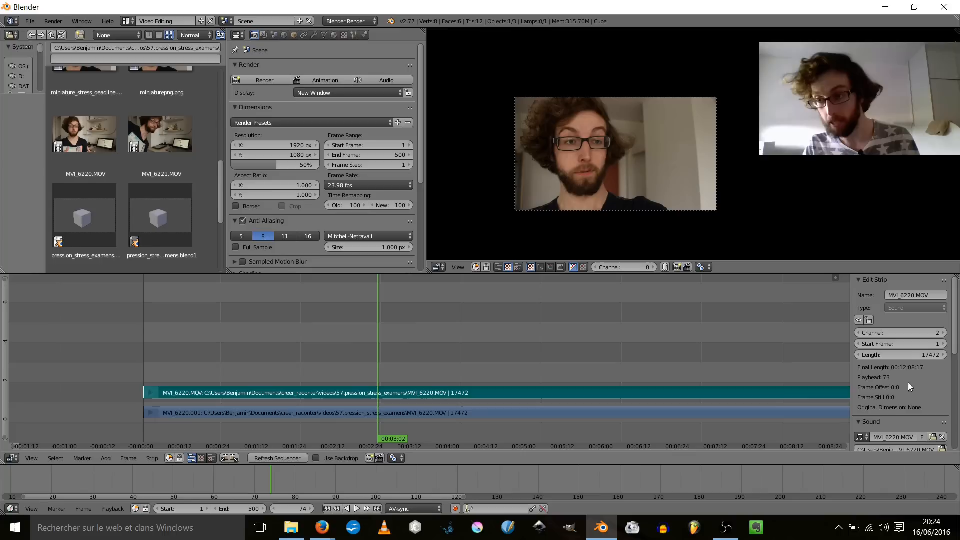
{"action": "scroll", "coordinate": [913, 369], "scroll_direction": "down", "scroll_amount": 5}
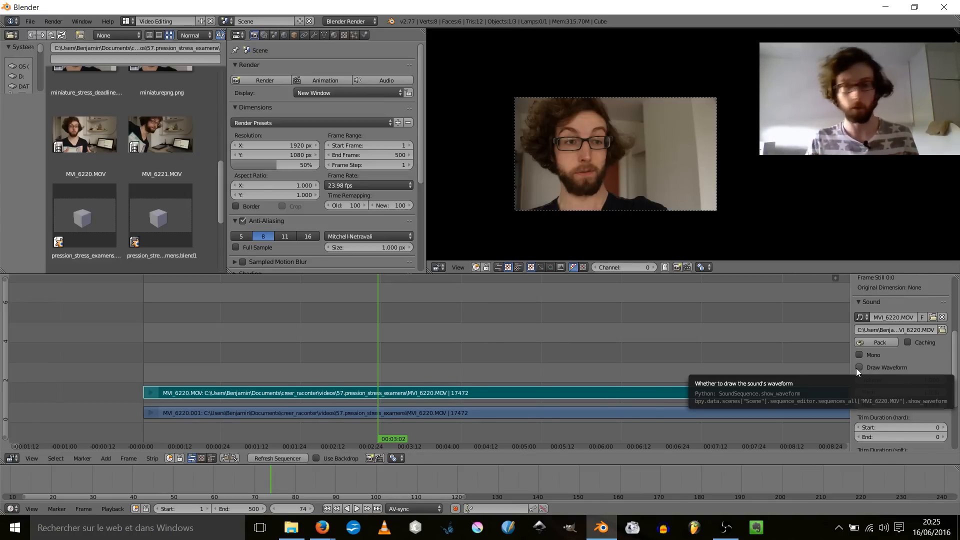
{"action": "left_click", "coordinate": [859, 368]}
{"action": "middle_click_drag", "start_coordinate": [374, 382], "coordinate": [375, 369]}
{"action": "middle_click_drag", "start_coordinate": [226, 394], "coordinate": [324, 315]}
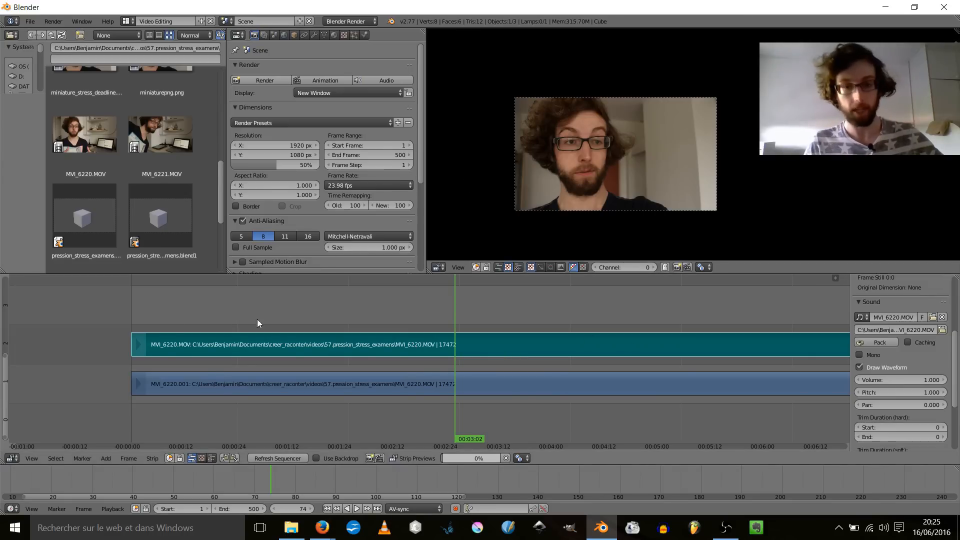
- Play the clip from frame 1 with the sound waveform enlarged in the sequencer, stopping at frame 117
{"action": "left_click", "coordinate": [131, 307]}
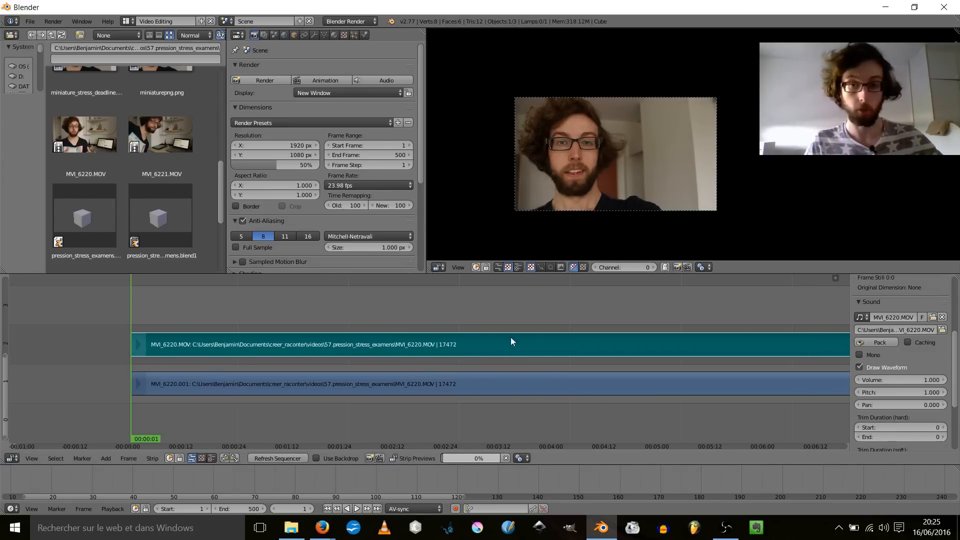
{"action": "middle_click_drag", "start_coordinate": [649, 349], "coordinate": [626, 361], "text": "ctrl"}
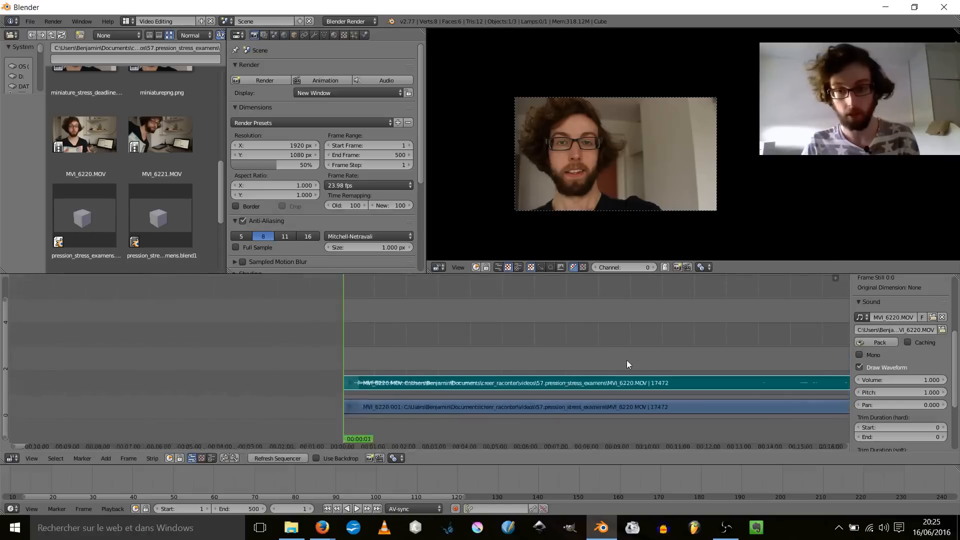
{"action": "middle_click_drag", "start_coordinate": [515, 317], "coordinate": [324, 308], "text": "ctrl"}
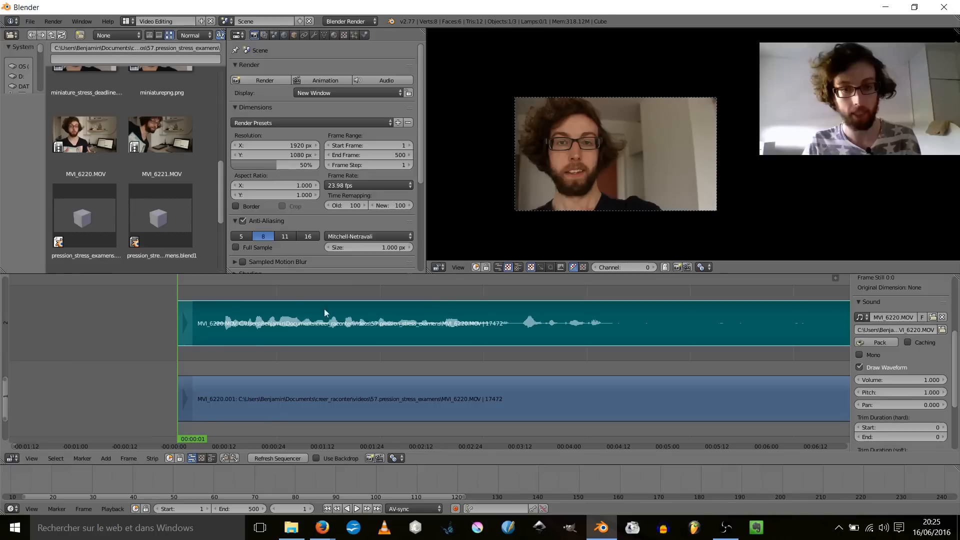
{"action": "key", "text": "alt+a"}
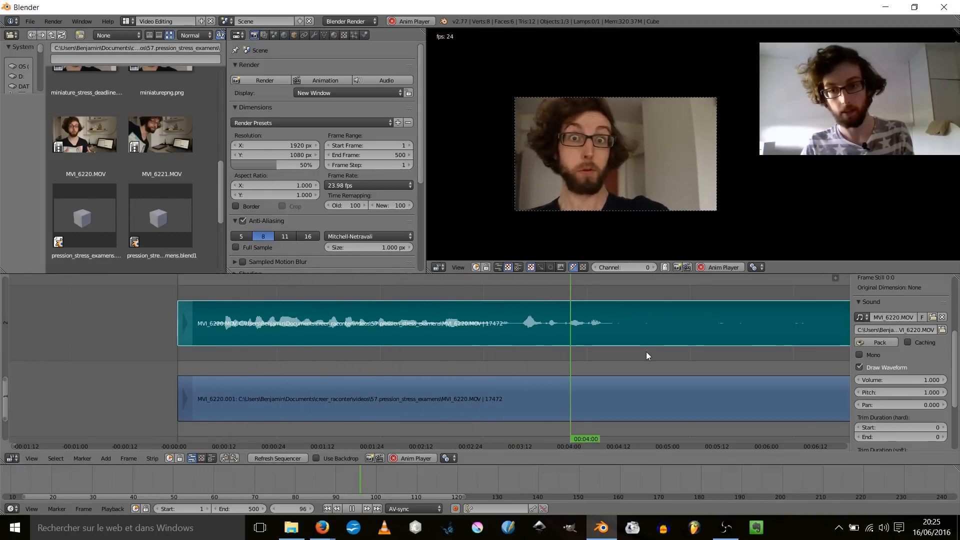
{"action": "key", "text": "alt+a"}
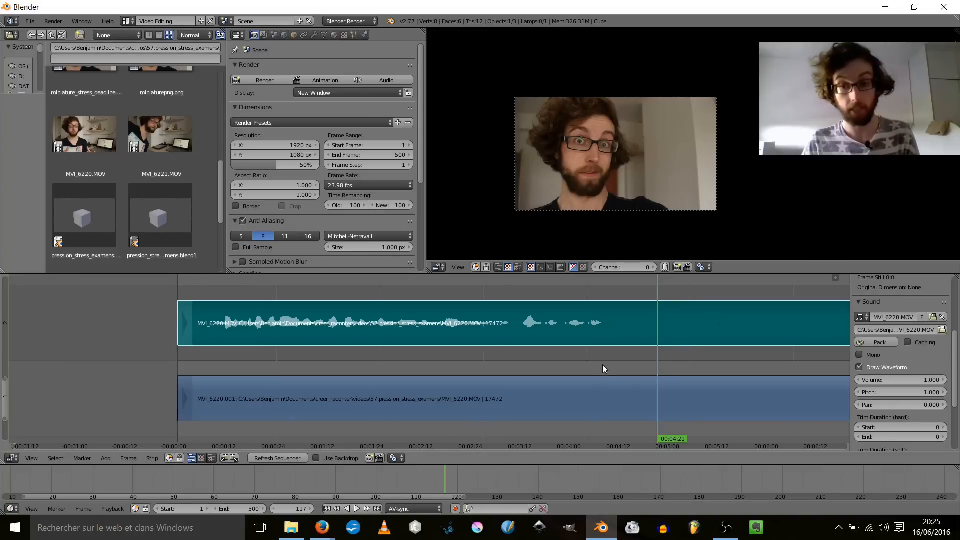
- Cut the MVI_6220 sound and video strips together at the playhead on frame 117
{"action": "right_click", "coordinate": [617, 397]}
{"action": "middle_click_drag", "start_coordinate": [616, 397], "coordinate": [464, 291], "text": "ctrl"}
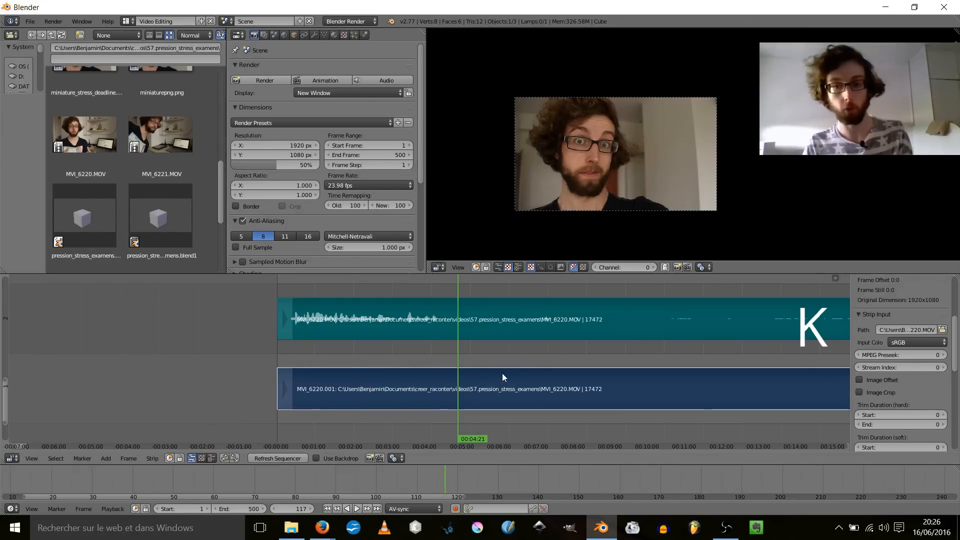
{"action": "key", "text": "k"}
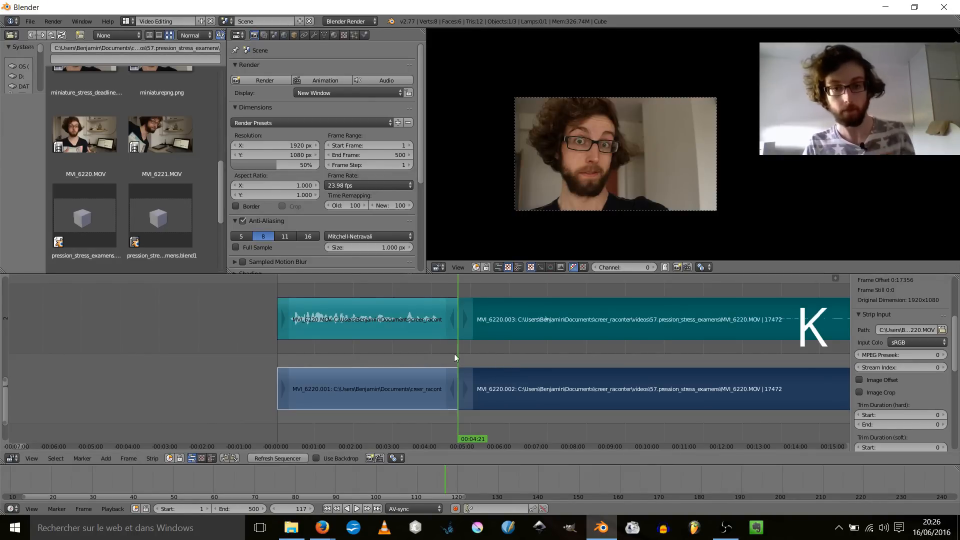
- Try sliding the second sound piece and the second video piece separately along the timeline
{"action": "right_click", "coordinate": [480, 328]}
{"action": "right_click", "coordinate": [410, 373]}
{"action": "right_click", "coordinate": [419, 318]}
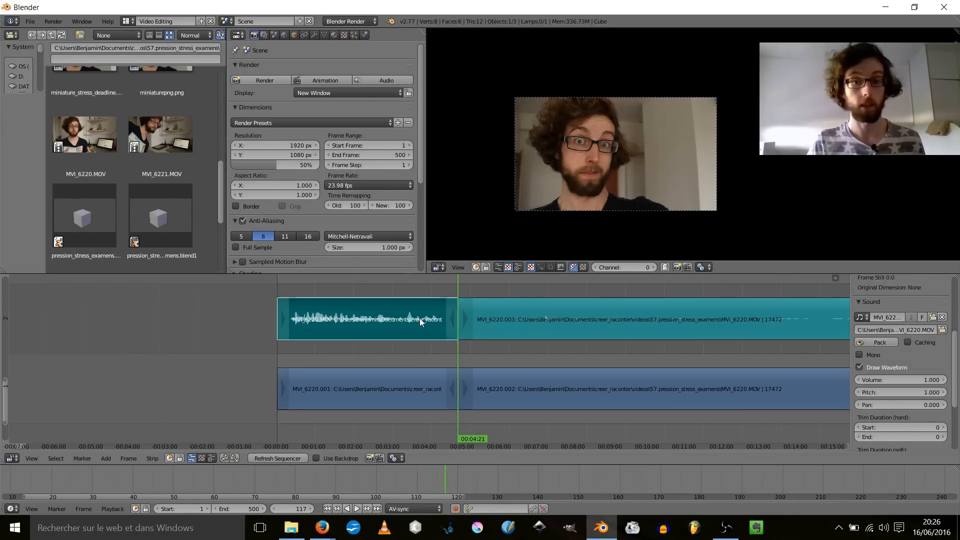
{"action": "right_click", "coordinate": [527, 320]}
{"action": "key", "text": "g"}
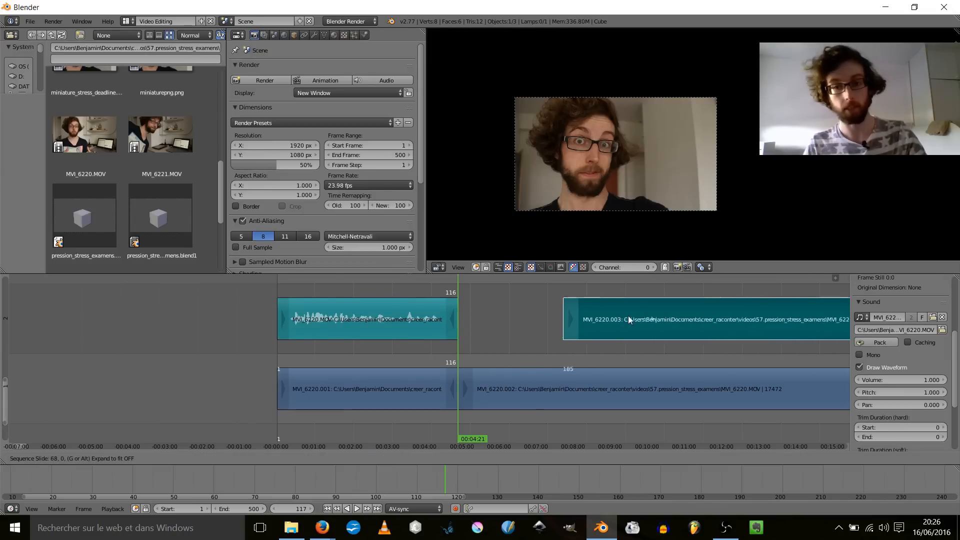
{"action": "right_click", "coordinate": [624, 320]}
{"action": "right_click", "coordinate": [542, 394]}
{"action": "key", "text": "g"}
{"action": "right_click", "coordinate": [601, 410]}
{"action": "right_click", "coordinate": [377, 397]}
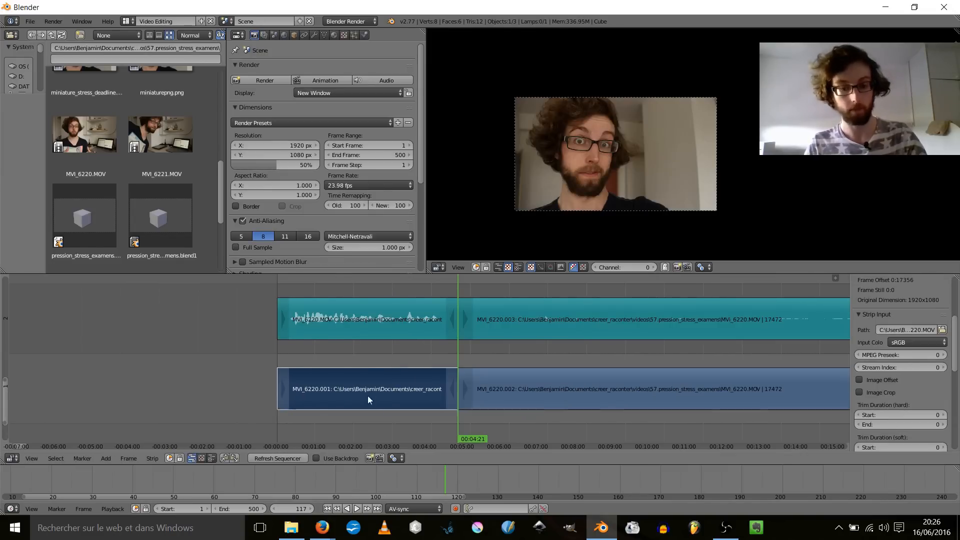
- Place the playhead on frame 8, just before the speech begins in the first sound piece's waveform
{"action": "right_click", "coordinate": [281, 318]}
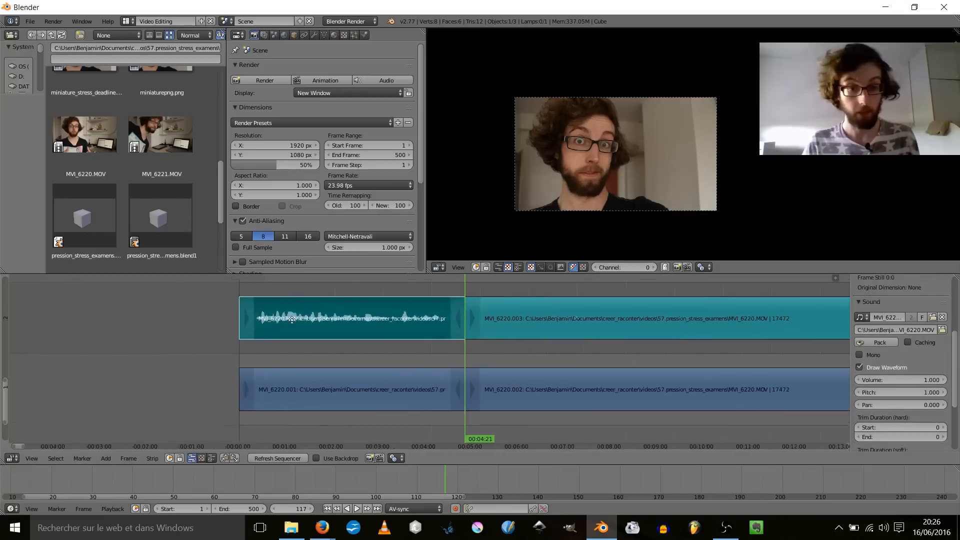
{"action": "key", "text": "Home"}
{"action": "left_click", "coordinate": [212, 307]}
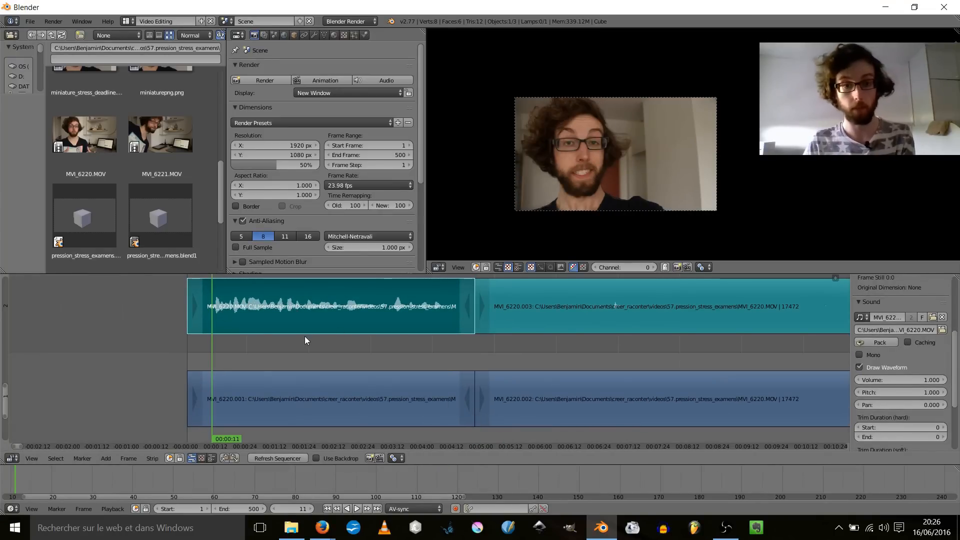
{"action": "scroll", "coordinate": [261, 322], "scroll_direction": "up", "scroll_amount": 3}
{"action": "middle_click_drag", "start_coordinate": [205, 323], "coordinate": [362, 323]}
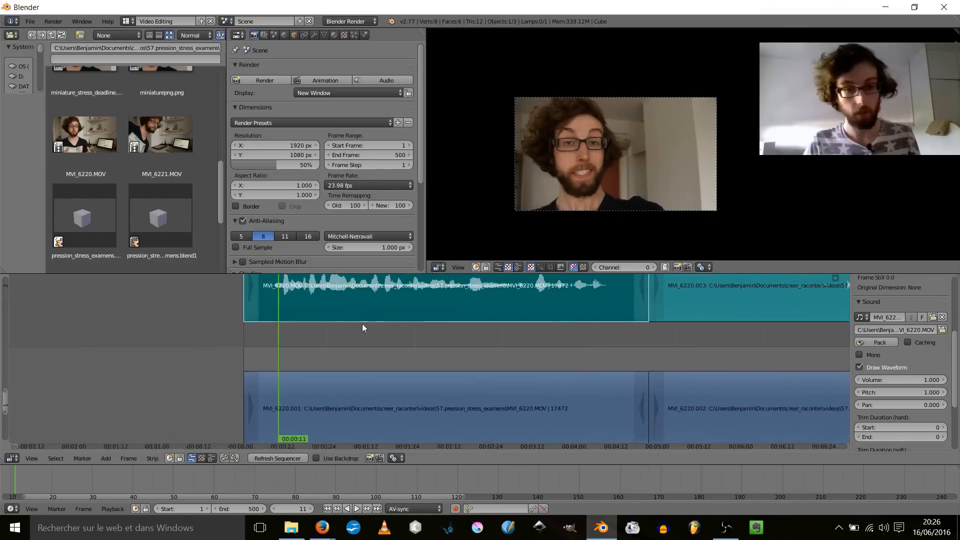
{"action": "key", "text": "Left"}
{"action": "key", "text": "Left"}
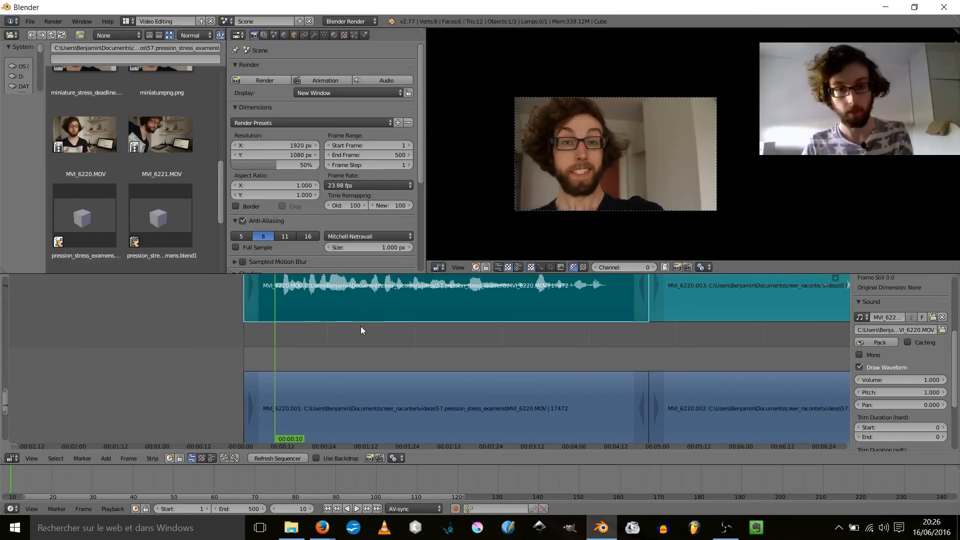
{"action": "key", "text": "Left"}
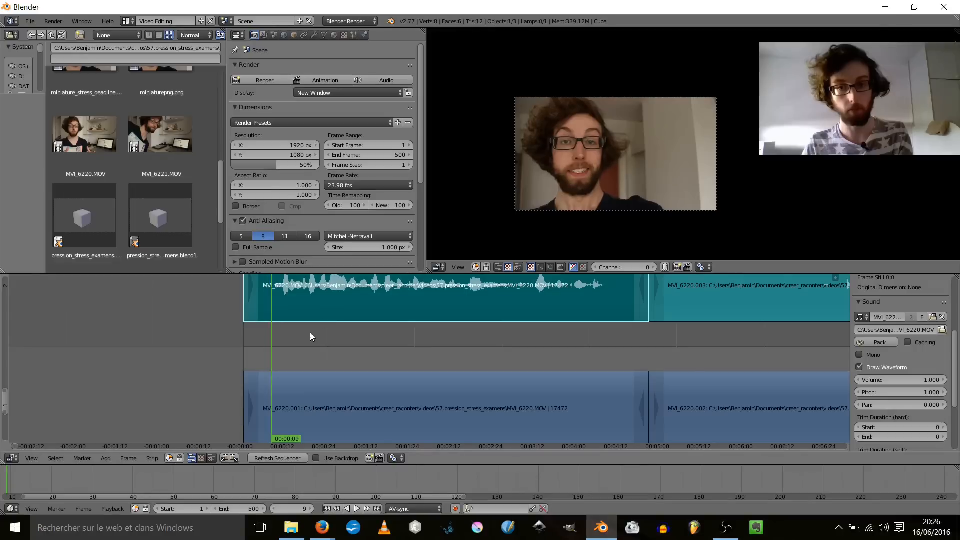
{"action": "middle_click_drag", "start_coordinate": [254, 302], "coordinate": [255, 329]}
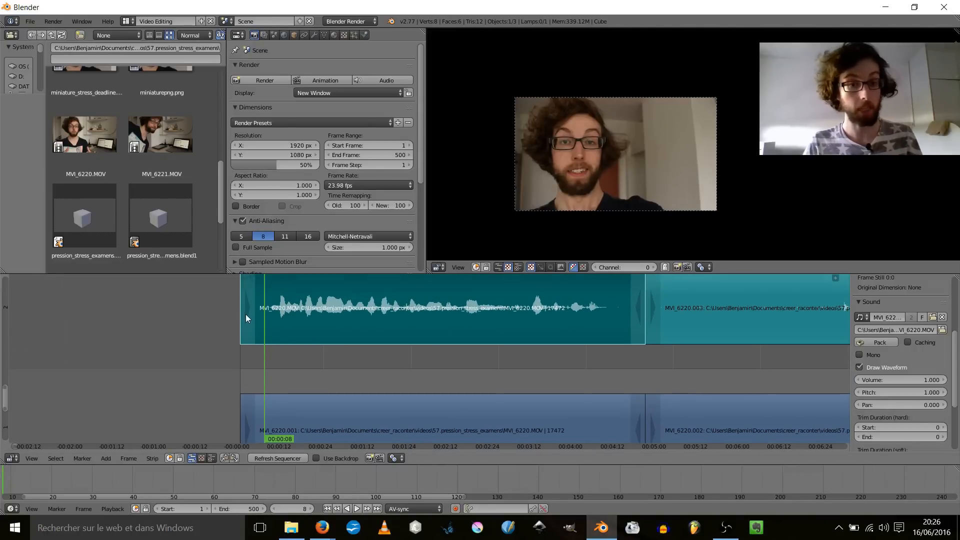
- Try trimming the start of the first sound and video pieces together to frame 50 using their start handles
{"action": "right_click", "coordinate": [247, 312]}
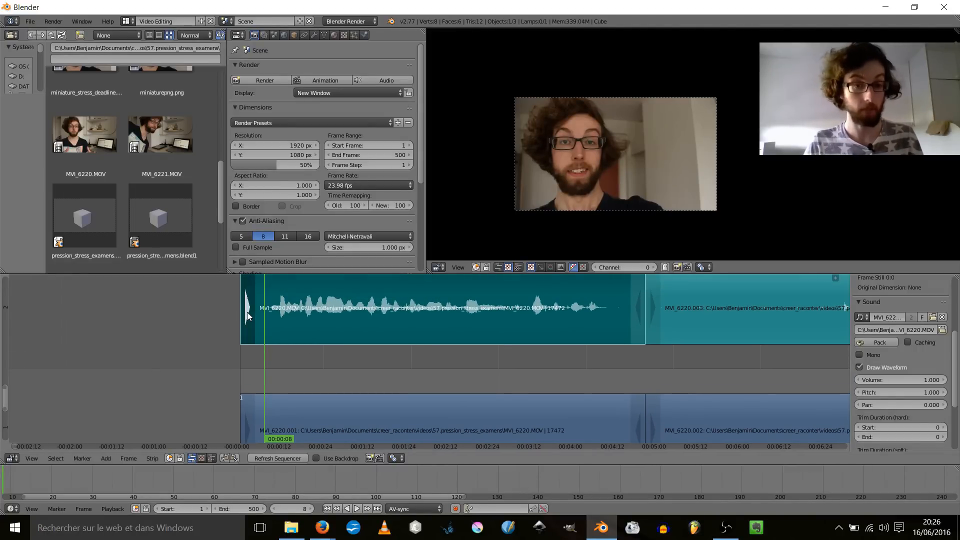
{"action": "right_click", "coordinate": [246, 424]}
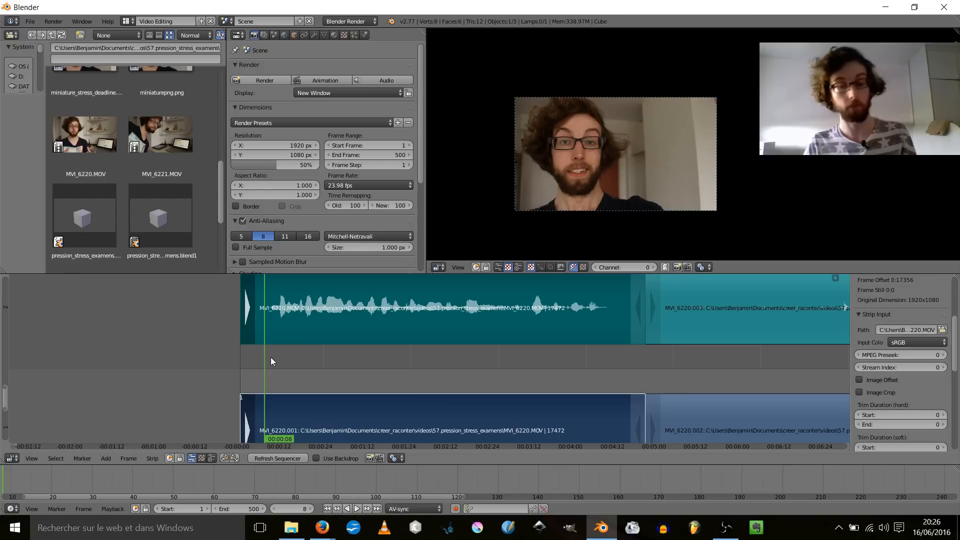
{"action": "key", "text": "s"}
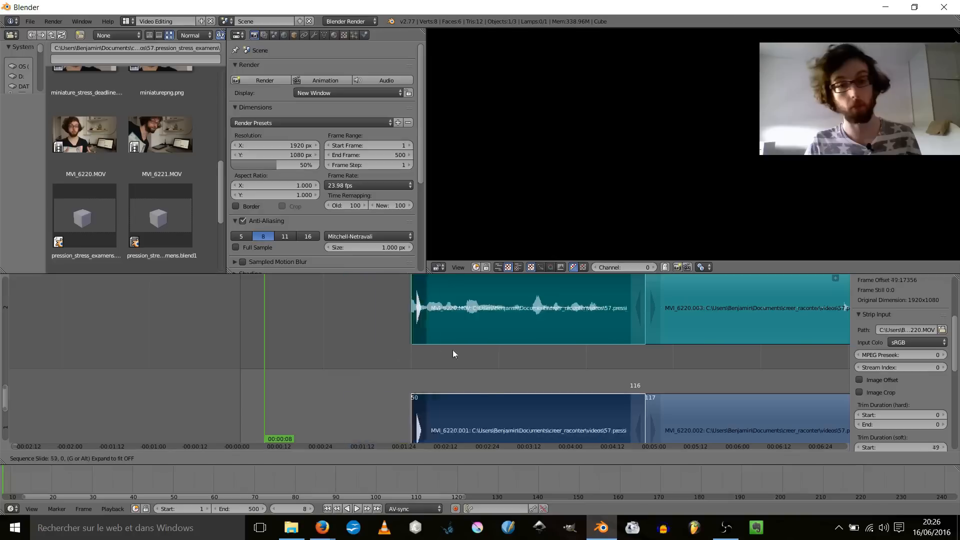
{"action": "key", "text": "Escape"}
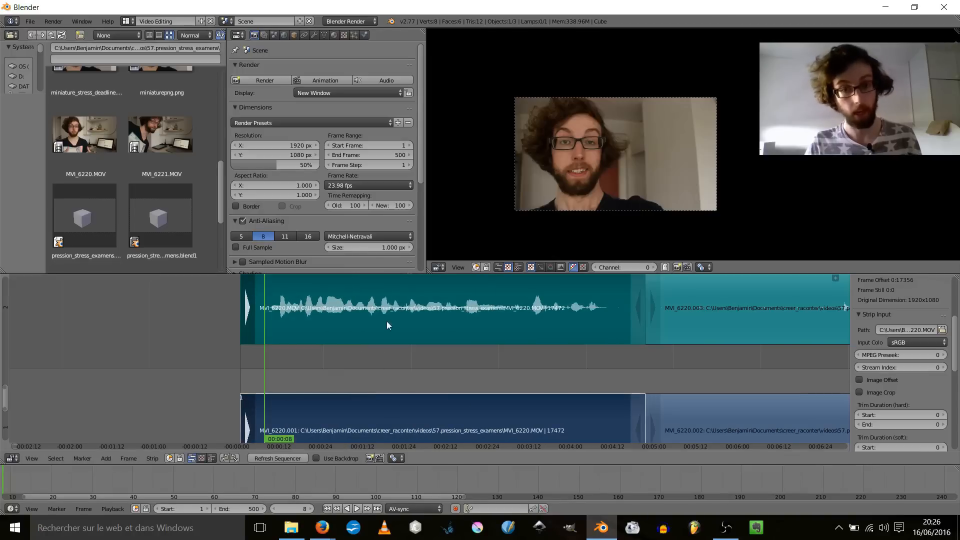
- Try moving the whole first sound piece up one channel
{"action": "right_click", "coordinate": [439, 312]}
{"action": "middle_click_drag", "start_coordinate": [458, 283], "coordinate": [458, 388]}
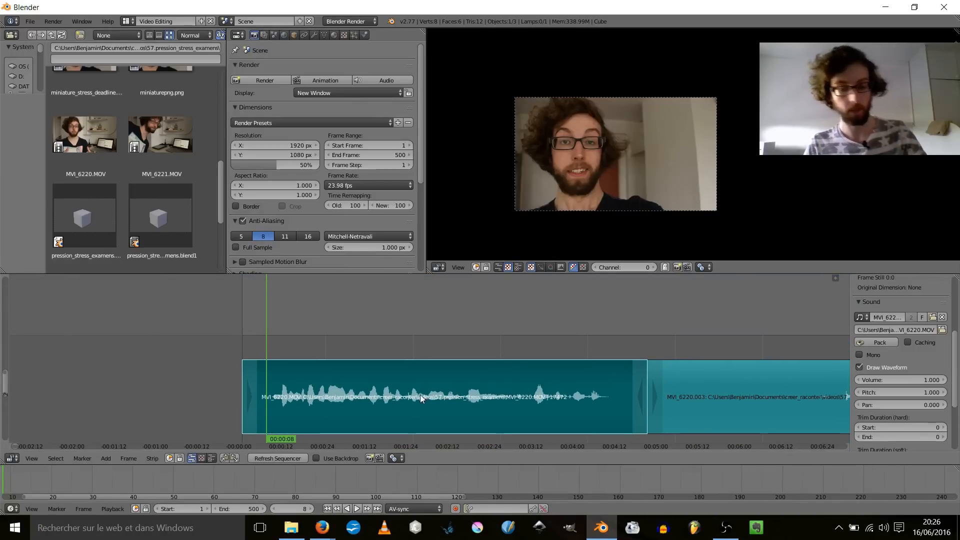
{"action": "key", "text": "g"}
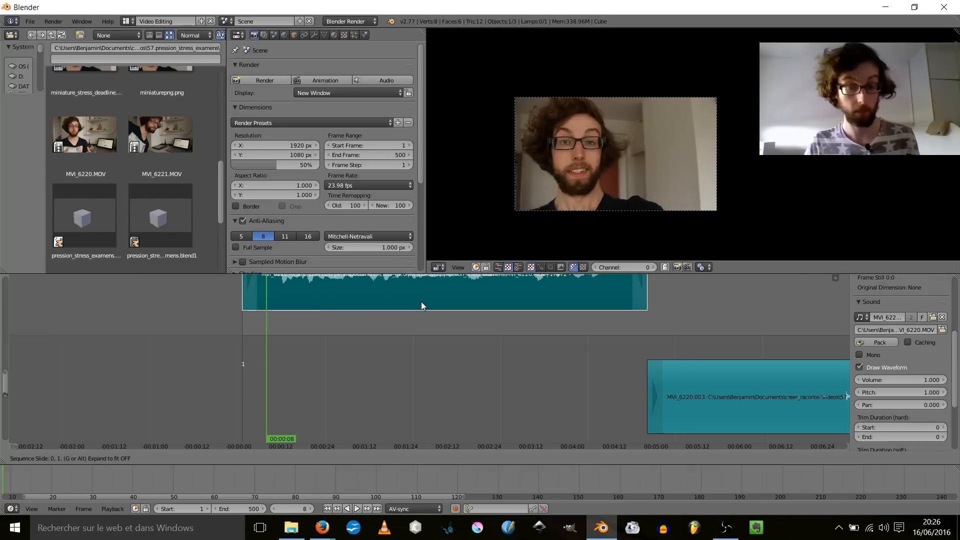
{"action": "right_click", "coordinate": [427, 357]}
- Trim the start of the first sound and video pieces together to the playhead at frame 8
{"action": "scroll", "coordinate": [262, 394], "scroll_direction": "down", "scroll_amount": 5, "text": "shift"}
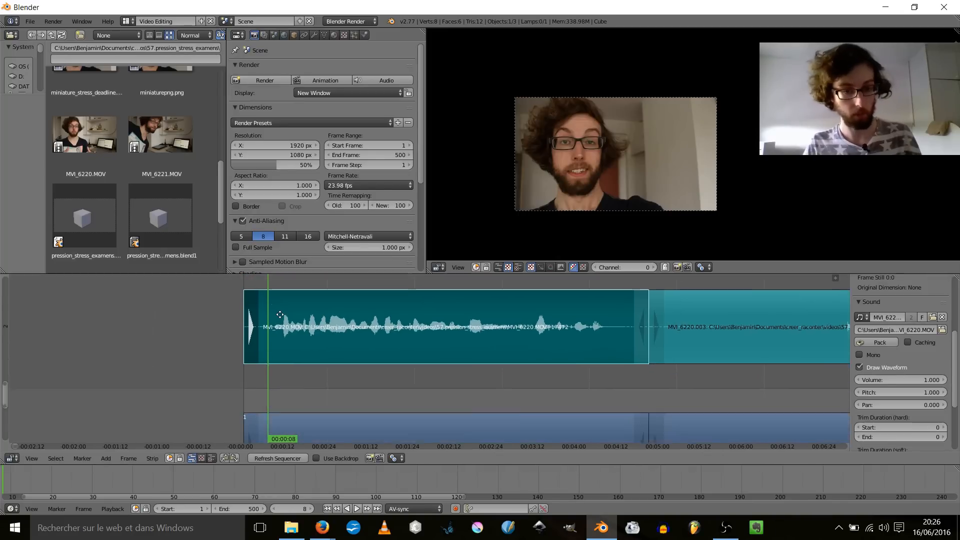
{"action": "right_click", "coordinate": [256, 409]}
{"action": "scroll", "coordinate": [270, 395], "scroll_direction": "up", "scroll_amount": 3}
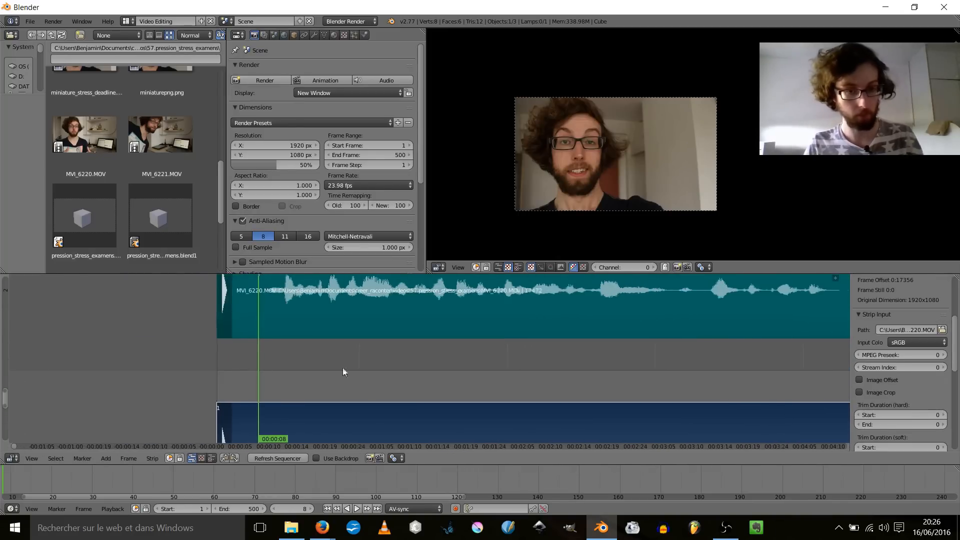
{"action": "key", "text": "s"}
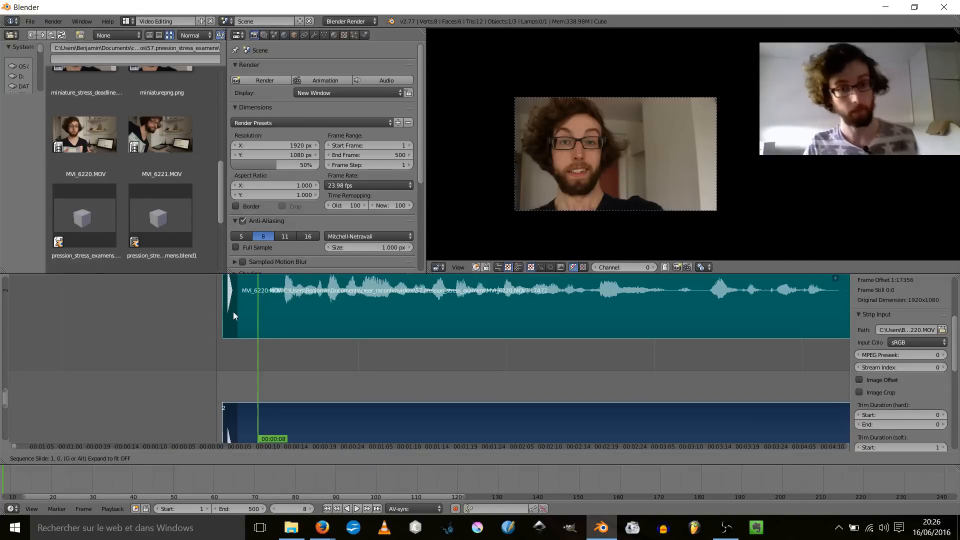
{"action": "left_click", "coordinate": [268, 311]}
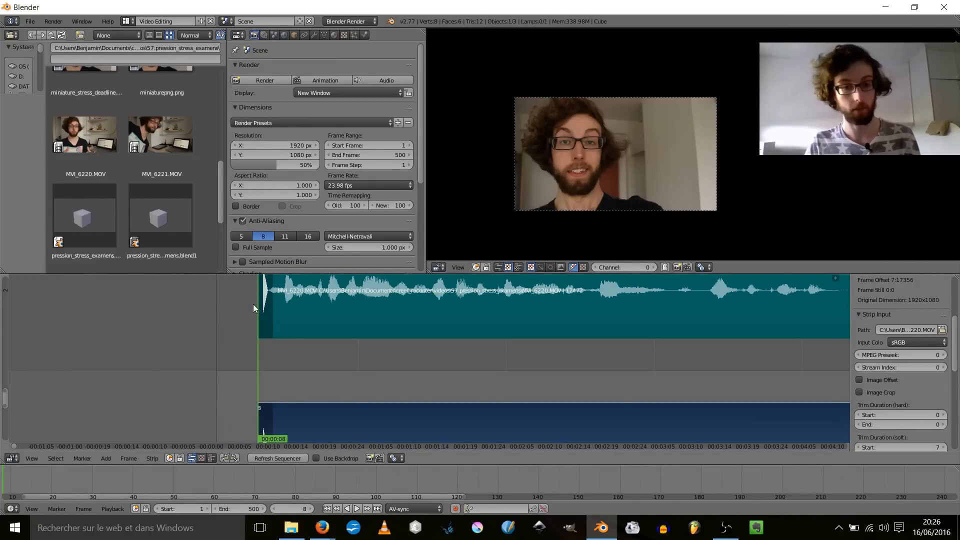
- Place the playhead on frame 7 and start playing the trimmed strips
{"action": "left_click", "coordinate": [253, 304]}
{"action": "middle_click_drag", "start_coordinate": [394, 335], "coordinate": [369, 348], "text": "ctrl"}
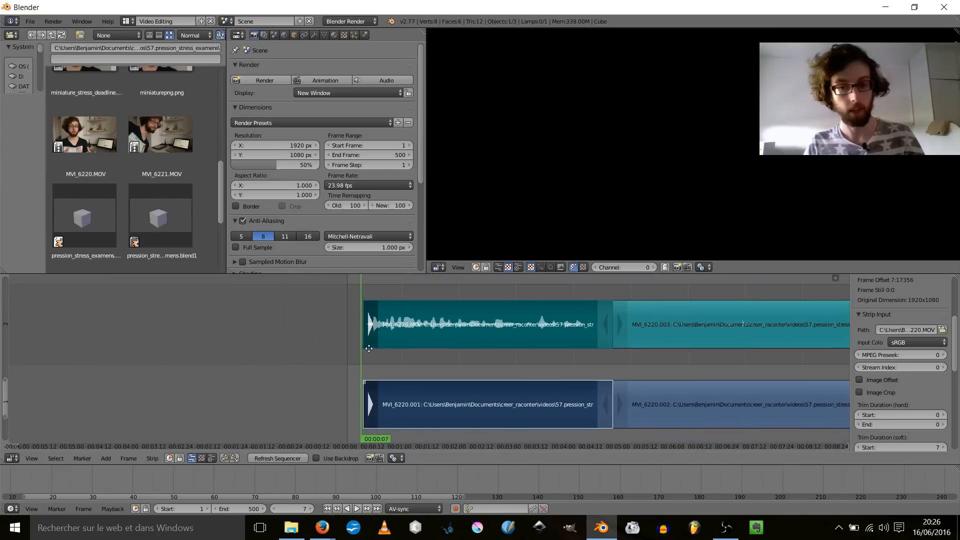
{"action": "key", "text": "alt+a"}
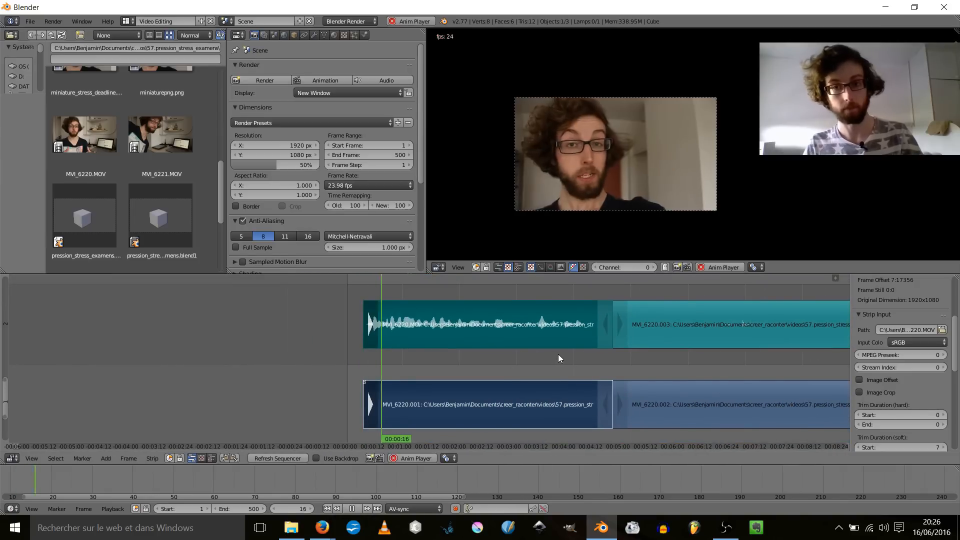
- Move the second sound and video pieces together later in time, leaving a gap after the first pieces, and stop playback at frame 128
{"action": "right_click", "coordinate": [655, 330]}
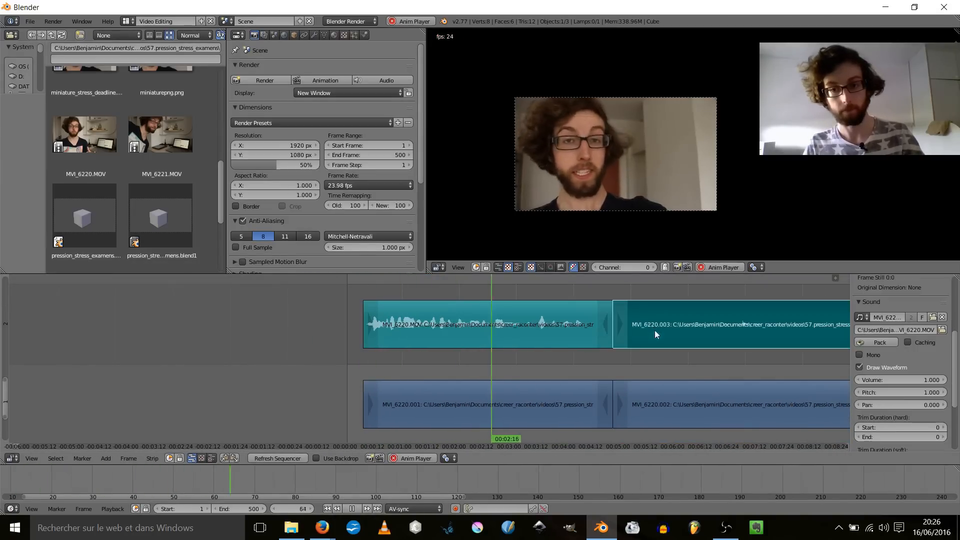
{"action": "right_click", "coordinate": [673, 402], "text": "shift"}
{"action": "key", "text": "g"}
{"action": "left_click", "coordinate": [754, 375]}
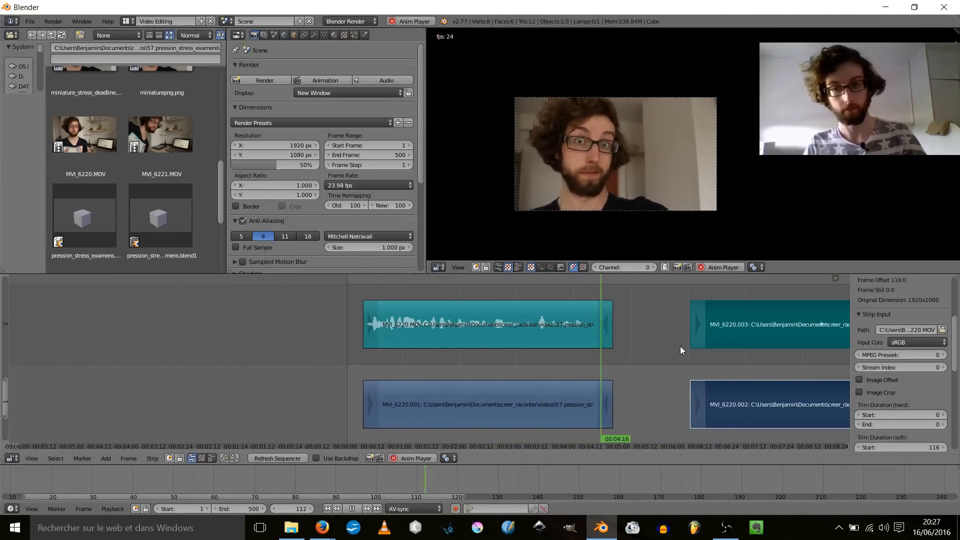
{"action": "key", "text": "alt+a"}
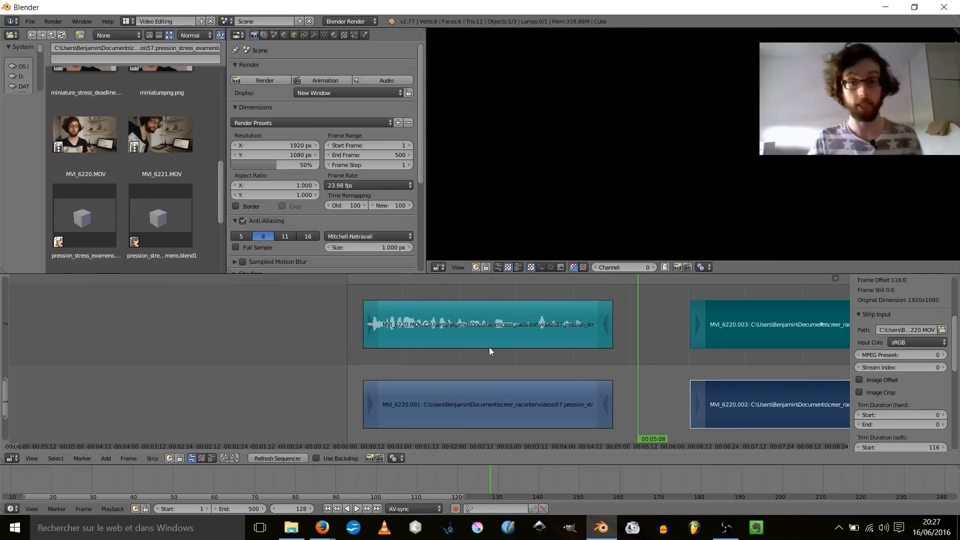
{"action": "mouse_move", "coordinate": [569, 325]}
{"action": "middle_mouse_down", "text": "ctrl"}
{"action": "mouse_move", "coordinate": [543, 326]}
{"action": "mouse_move", "coordinate": [515, 344]}
{"action": "mouse_move", "coordinate": [557, 332]}
{"action": "middle_mouse_up", "text": "ctrl"}
{"action": "middle_click_drag", "start_coordinate": [557, 332], "coordinate": [395, 307]}
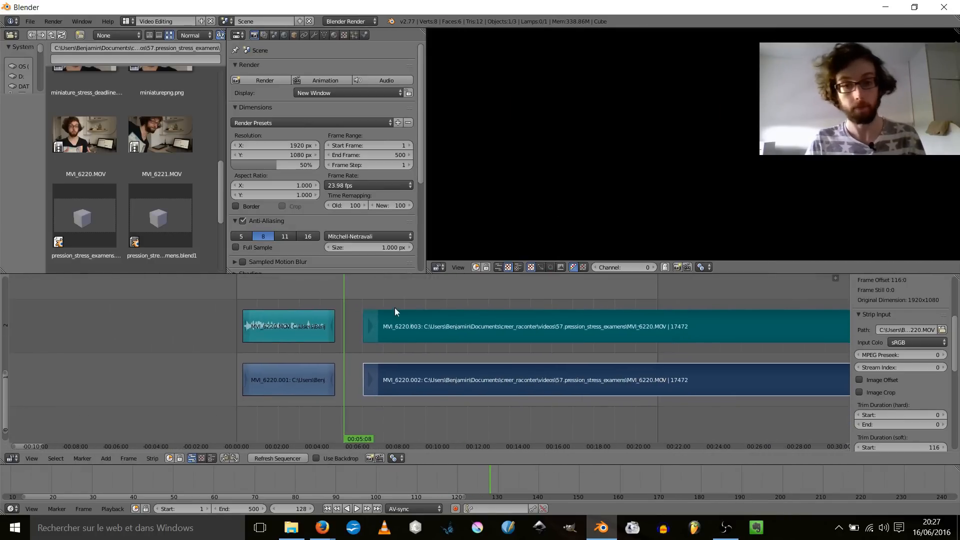
{"action": "right_click", "coordinate": [483, 329]}
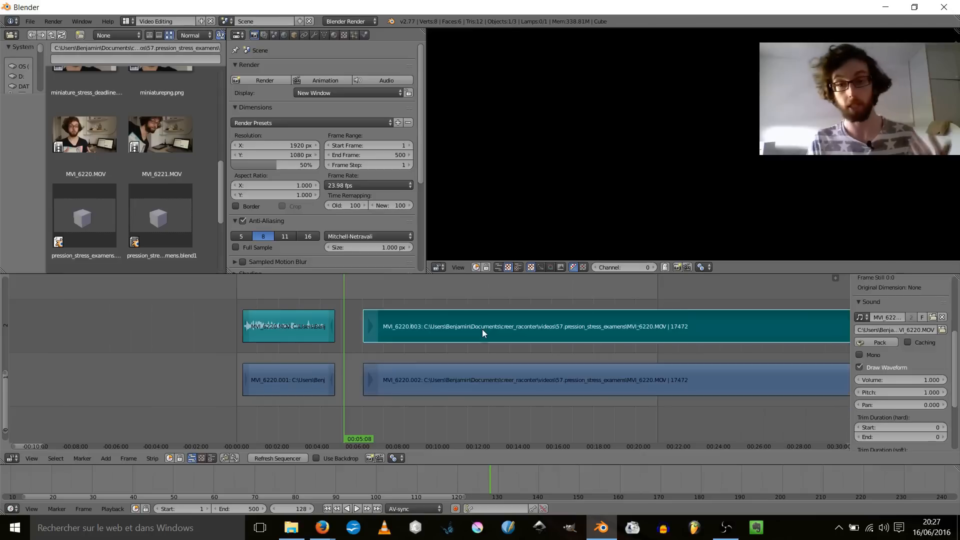
{"action": "right_click", "coordinate": [464, 383]}
{"action": "right_click", "coordinate": [449, 330]}
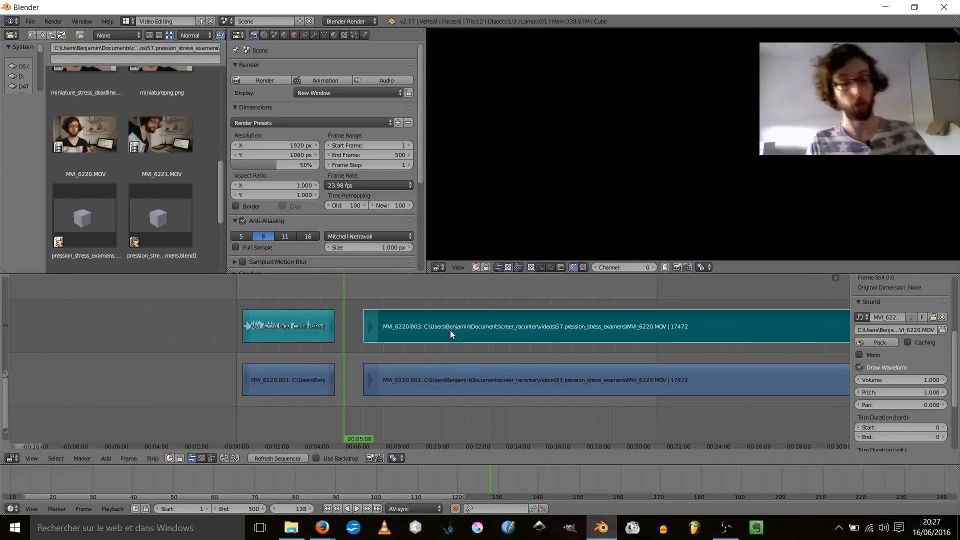
{"action": "key", "text": "g"}
{"action": "right_click", "coordinate": [453, 328]}
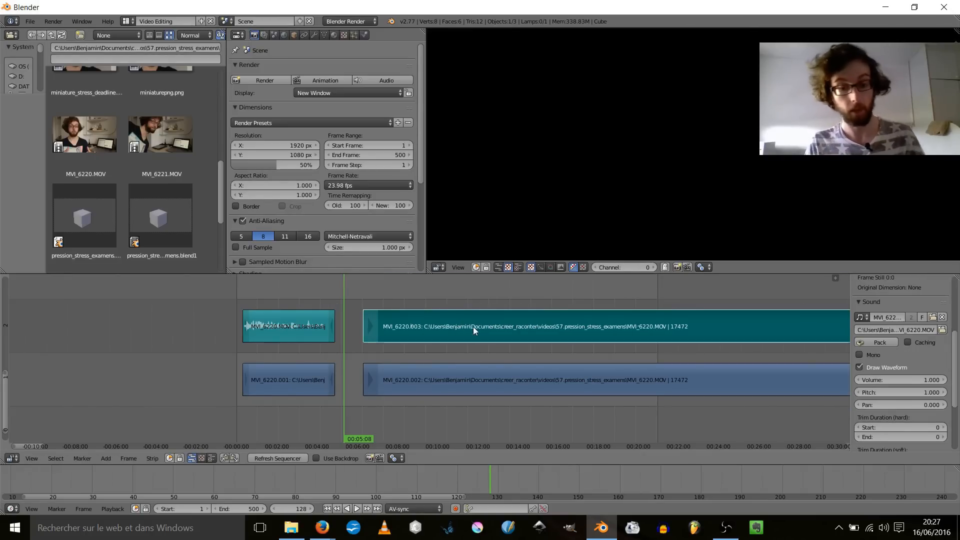
- Cut only the second sound piece at frame 256, leaving the video strip below unselected
{"action": "left_click", "coordinate": [451, 298]}
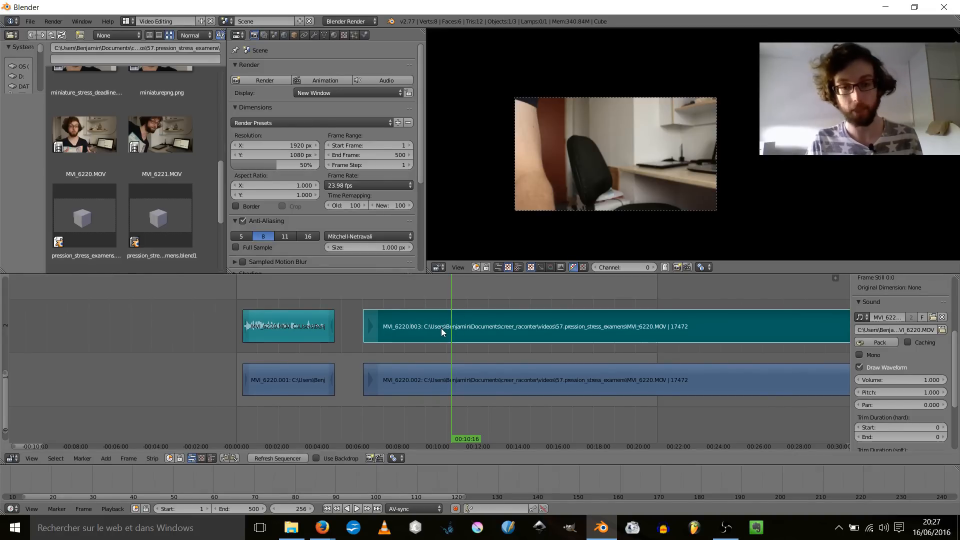
{"action": "right_click", "coordinate": [439, 382]}
{"action": "right_click", "coordinate": [432, 317]}
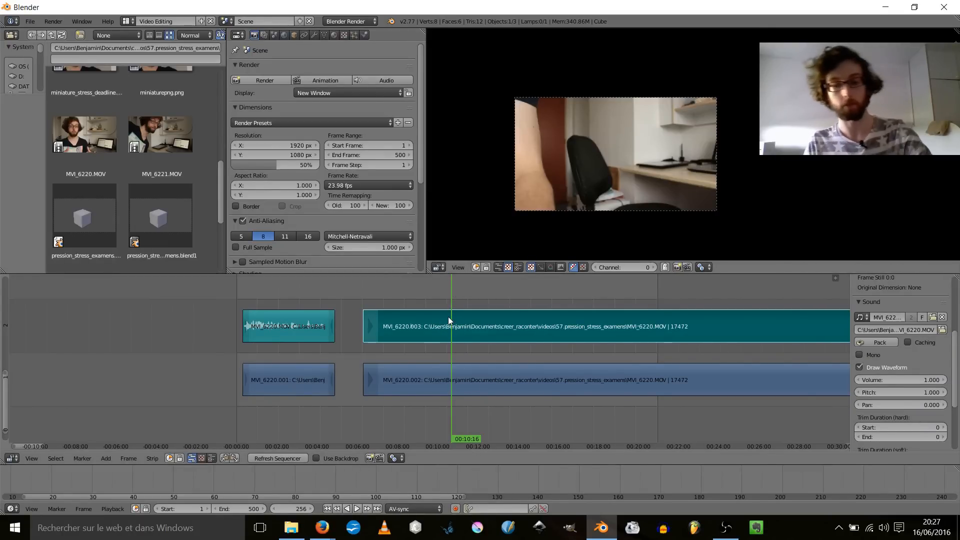
{"action": "key", "text": "k"}
- Cut the remaining long sound piece again at frame 372, without cutting the video strip
{"action": "left_click", "coordinate": [549, 302]}
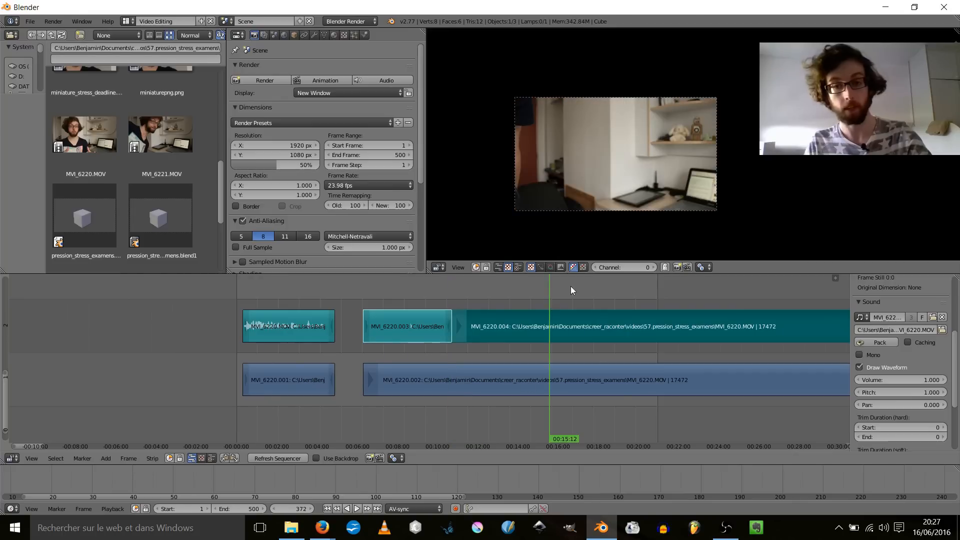
{"action": "key", "text": "k"}
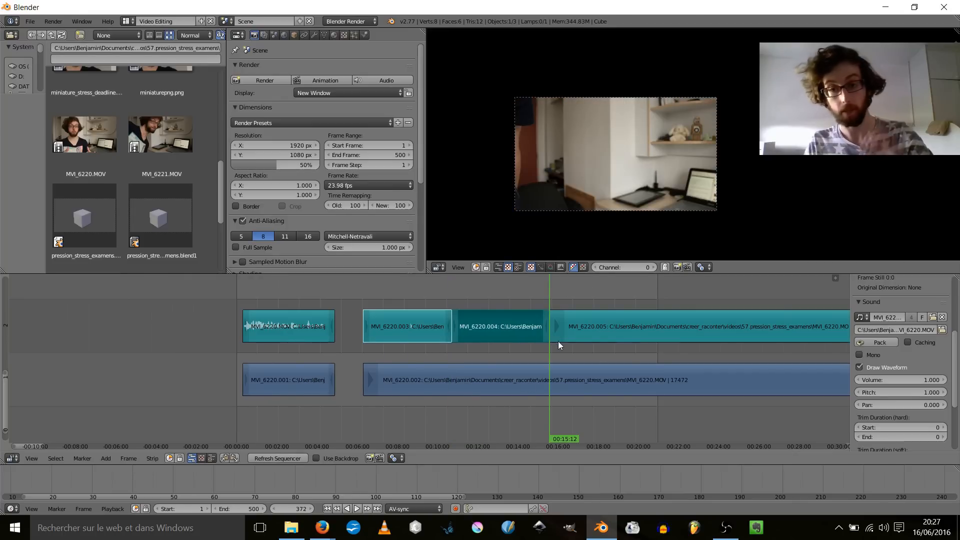
{"action": "middle_click_drag", "start_coordinate": [625, 166], "coordinate": [597, 162]}
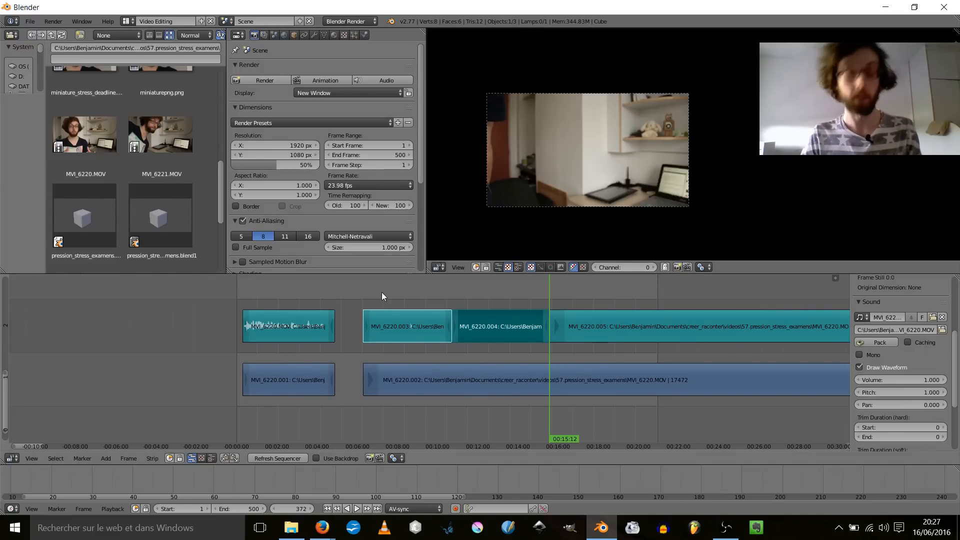
{"action": "key", "text": "b"}
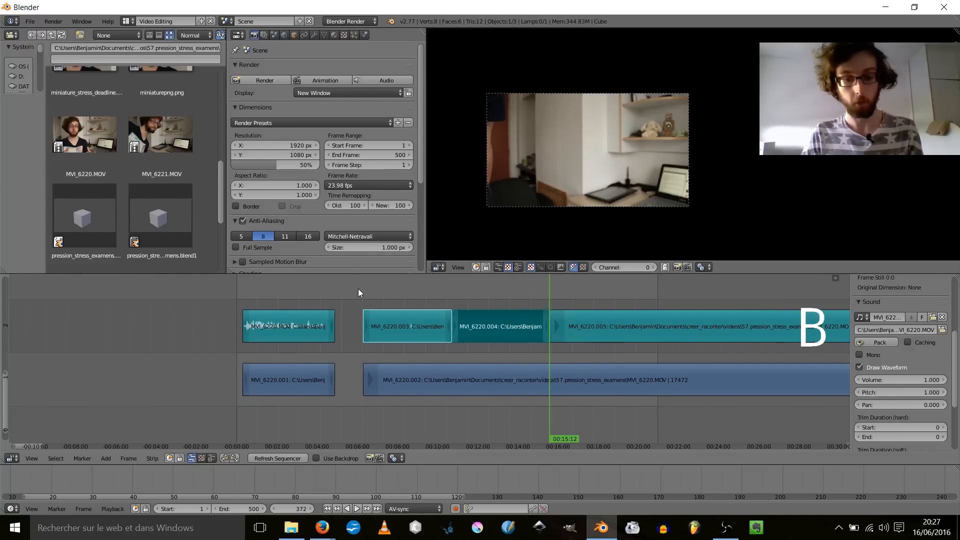
{"action": "left_click_drag", "start_coordinate": [345, 287], "coordinate": [663, 411]}
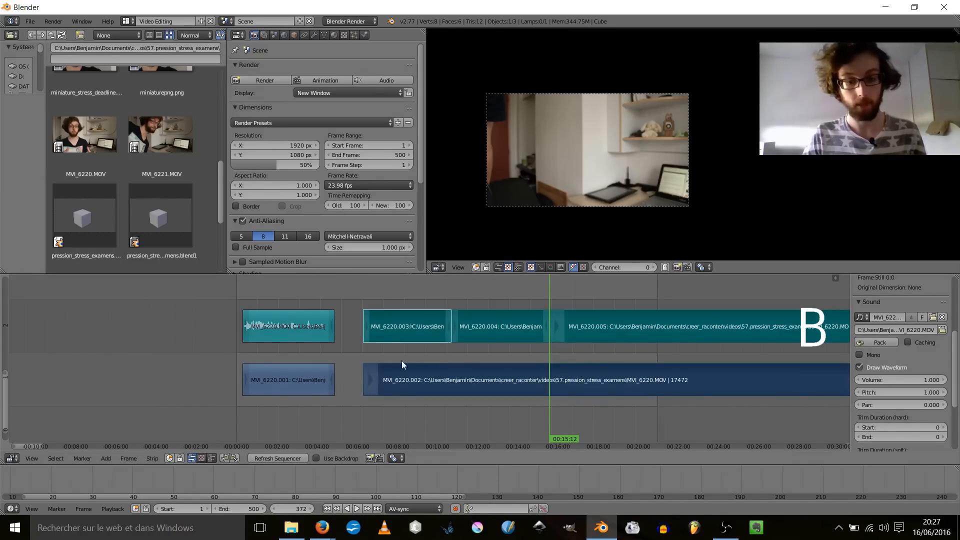
{"action": "key", "text": "a"}
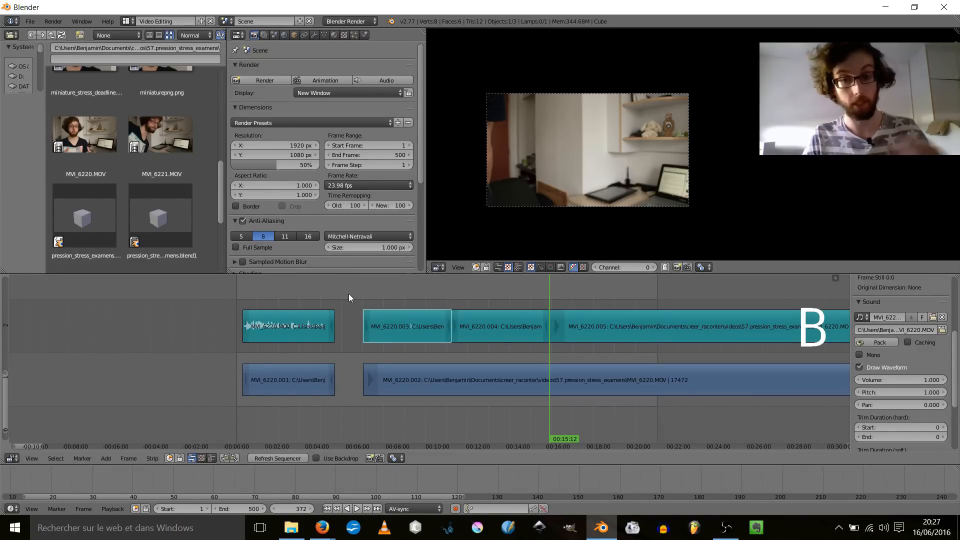
{"action": "key", "text": "b"}
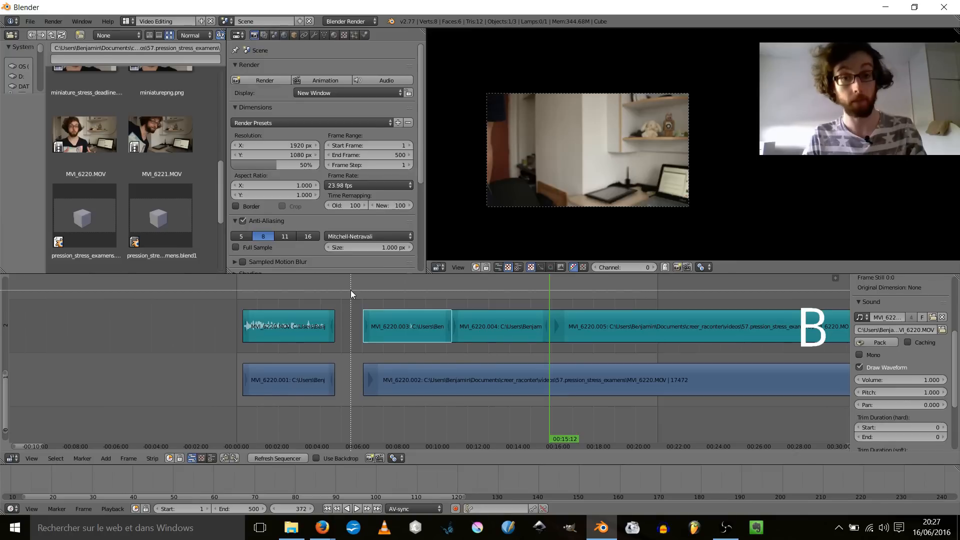
{"action": "key", "text": "Escape"}
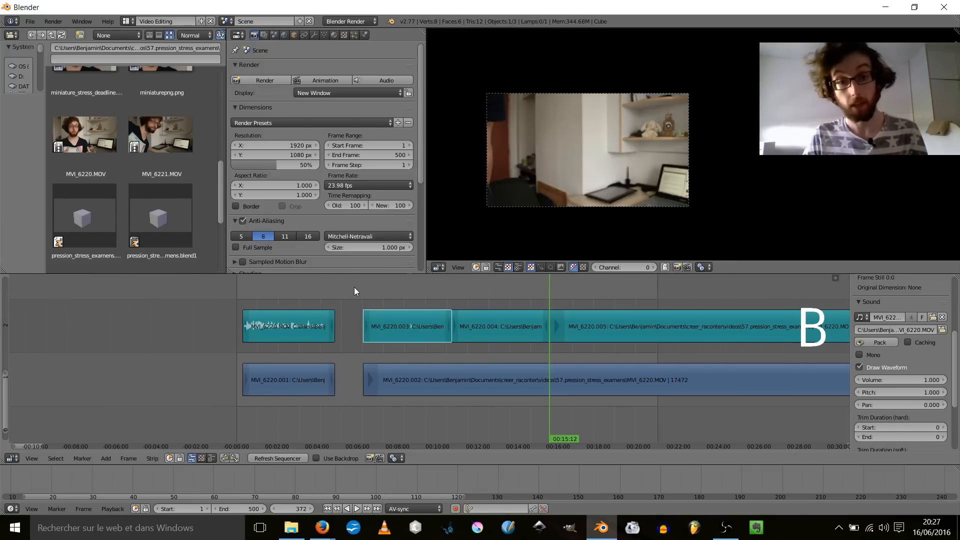
- Box-select all sound and video strips after the gap and erase them, keeping only the first sound and video pieces
{"action": "mouse_move", "coordinate": [366, 285]}
{"action": "left_mouse_down"}
{"action": "mouse_move", "coordinate": [609, 304]}
{"action": "mouse_move", "coordinate": [758, 380]}
{"action": "mouse_move", "coordinate": [782, 407]}
{"action": "left_mouse_up"}
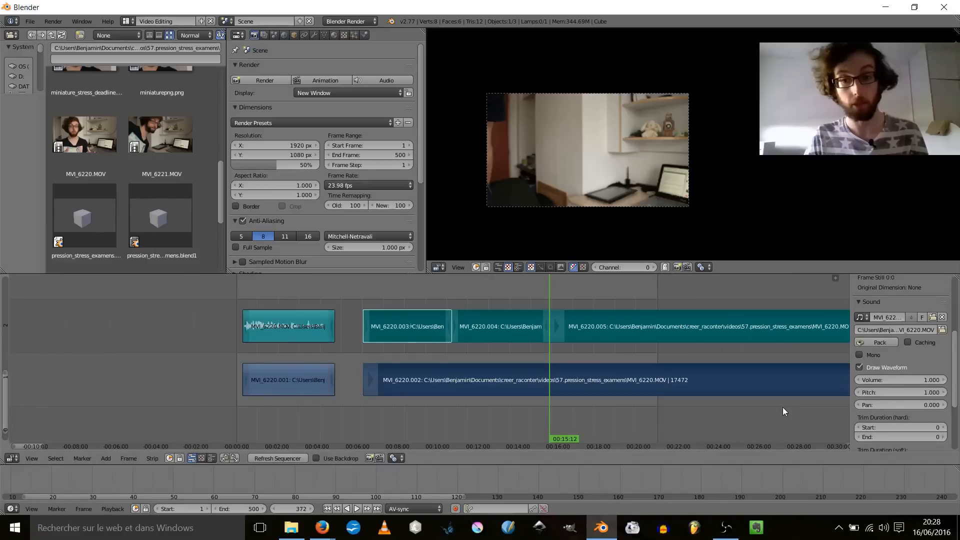
{"action": "key", "text": "x"}
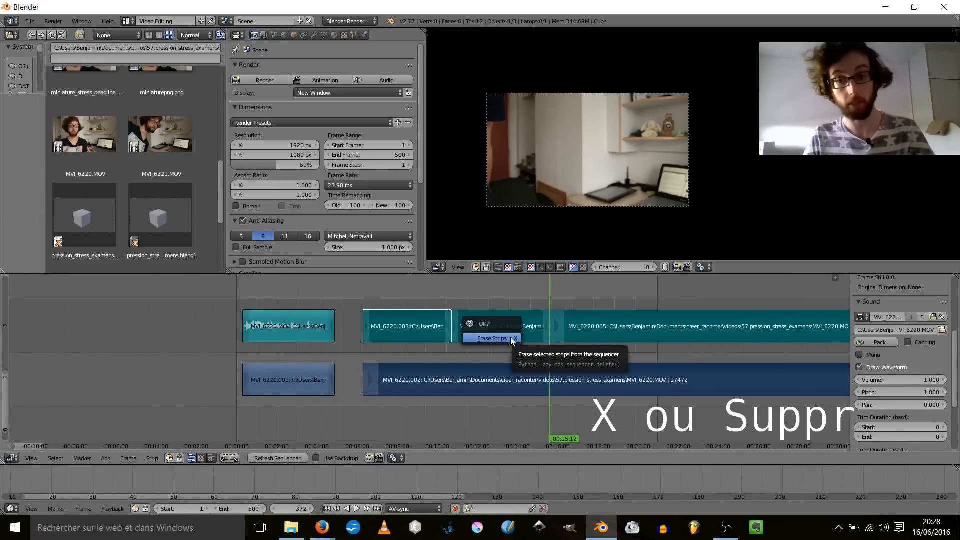
{"action": "key", "text": "x"}
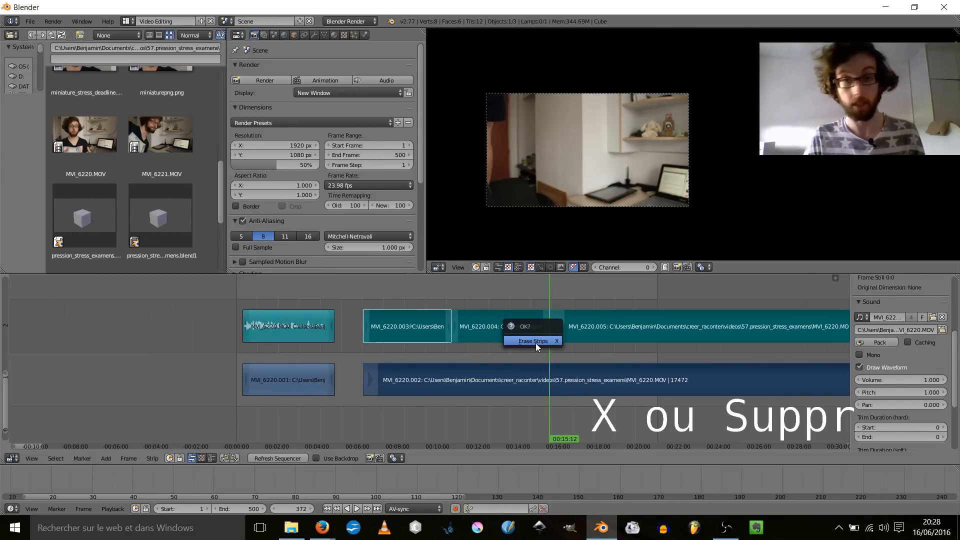
{"action": "left_click", "coordinate": [535, 343]}
- Place the playhead on frame 135 and browse the files to the icones_logiciels folder inside creer_raconter\icônes
{"action": "left_click", "coordinate": [350, 320]}
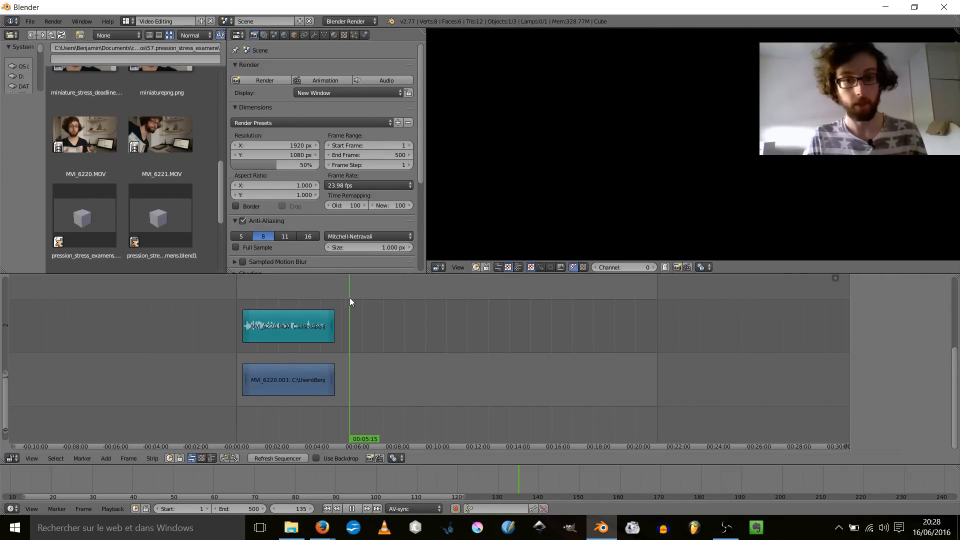
{"action": "scroll", "coordinate": [134, 169], "scroll_direction": "up", "scroll_amount": 5}
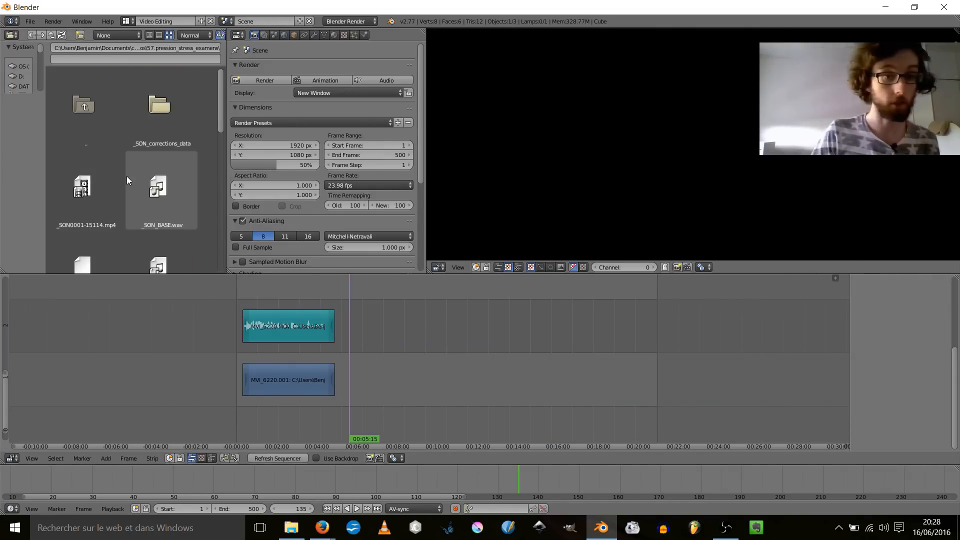
{"action": "left_click", "coordinate": [90, 121]}
{"action": "left_click", "coordinate": [93, 114]}
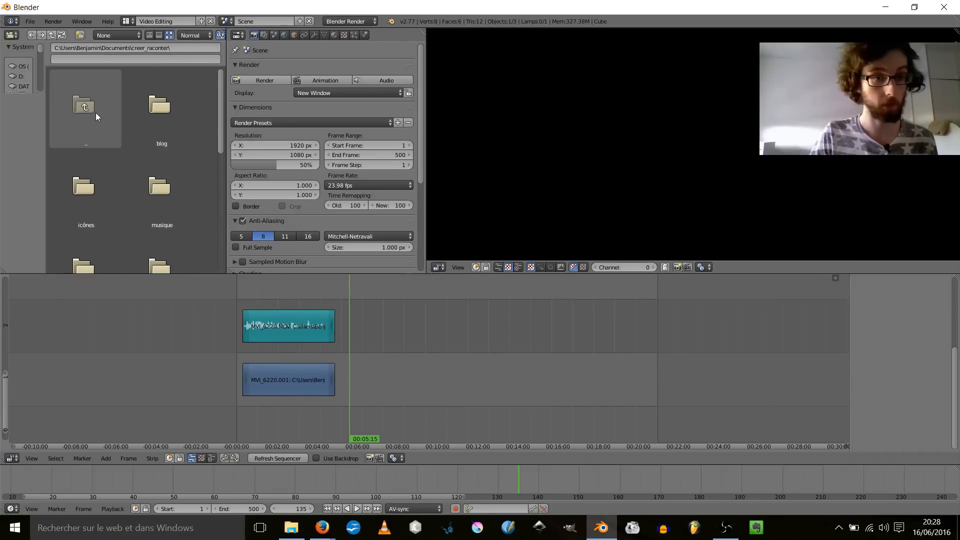
{"action": "left_click", "coordinate": [78, 199]}
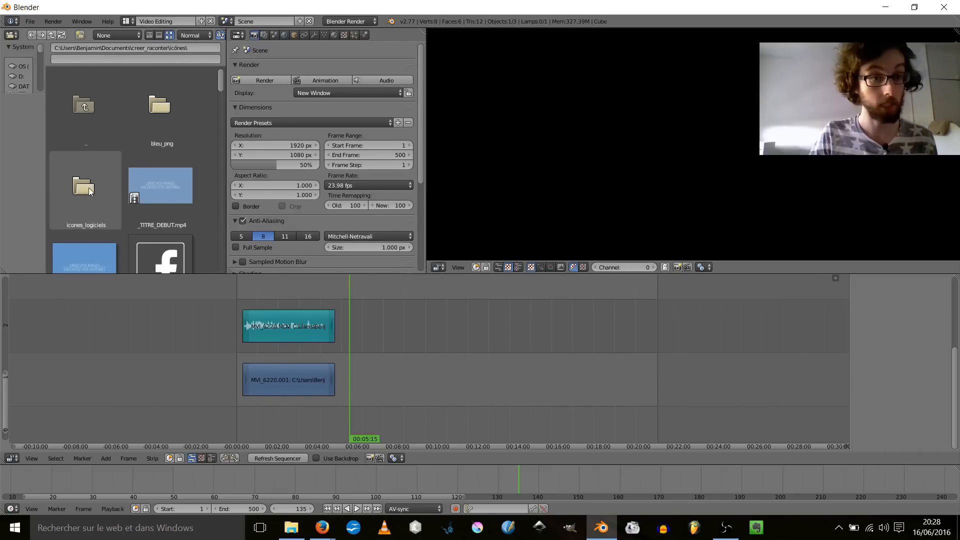
{"action": "scroll", "coordinate": [134, 182], "scroll_direction": "down", "scroll_amount": 6}
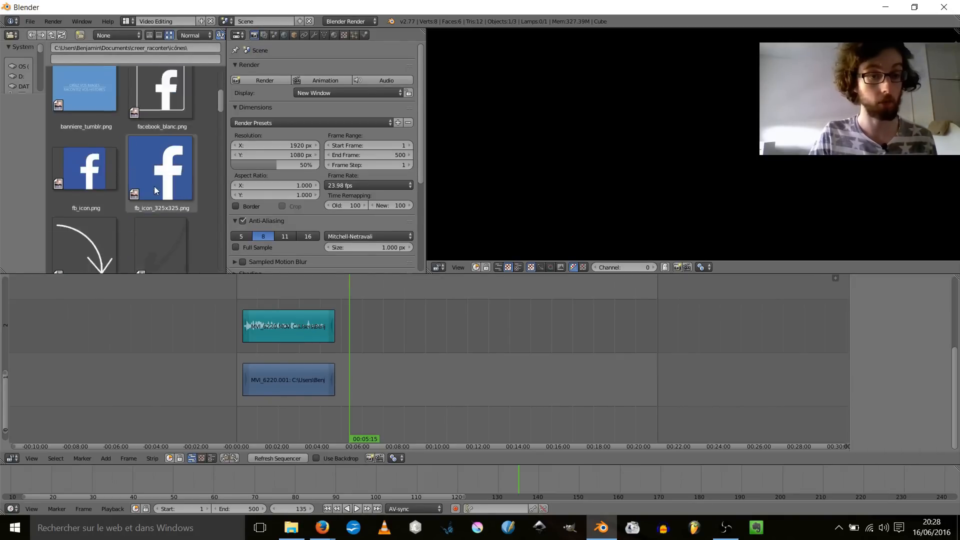
{"action": "scroll", "coordinate": [161, 200], "scroll_direction": "up", "scroll_amount": 6}
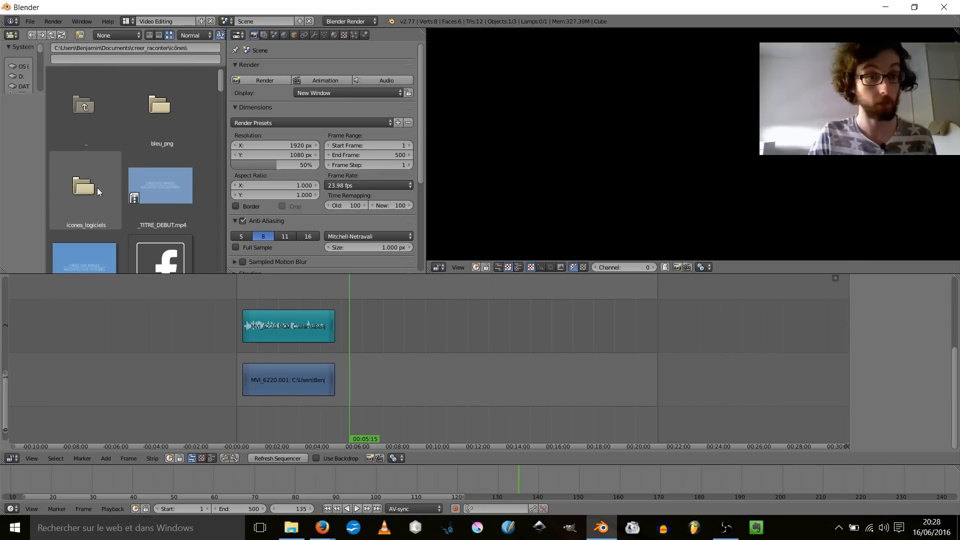
{"action": "left_click", "coordinate": [90, 186]}
- Add gimp_logo.png to the sequencer as an image strip at frame 135, on the same channel as the video piece
{"action": "scroll", "coordinate": [122, 171], "scroll_direction": "down", "scroll_amount": 1}
{"action": "scroll", "coordinate": [122, 171], "scroll_direction": "up", "scroll_amount": 1}
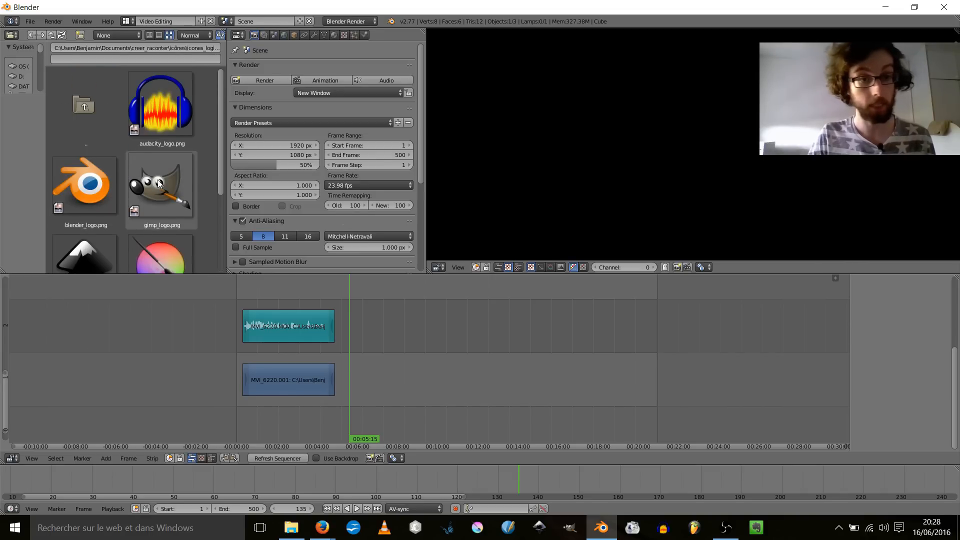
{"action": "left_click_drag", "start_coordinate": [162, 186], "coordinate": [377, 322]}
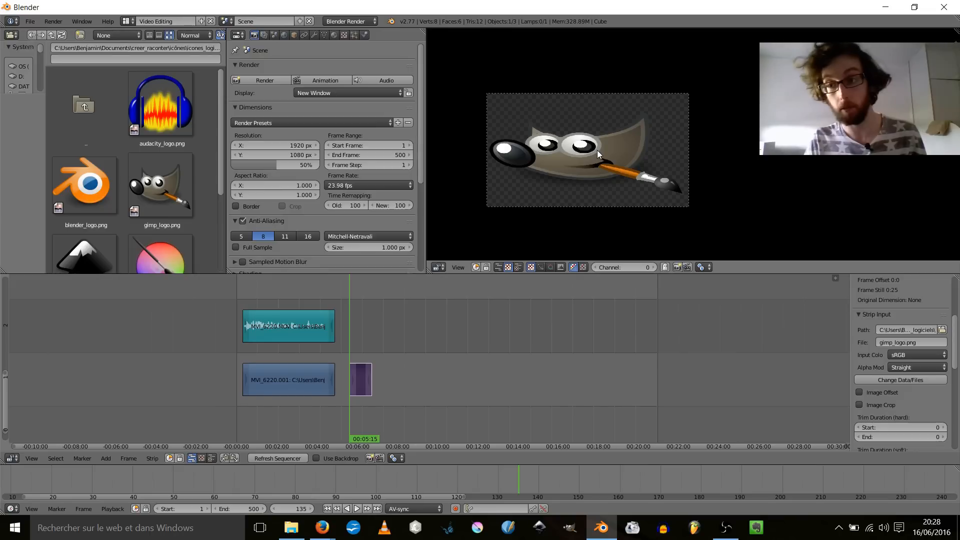
{"action": "scroll", "coordinate": [554, 156], "scroll_direction": "up", "scroll_amount": 1}
{"action": "middle_click_drag", "start_coordinate": [553, 153], "coordinate": [618, 148]}
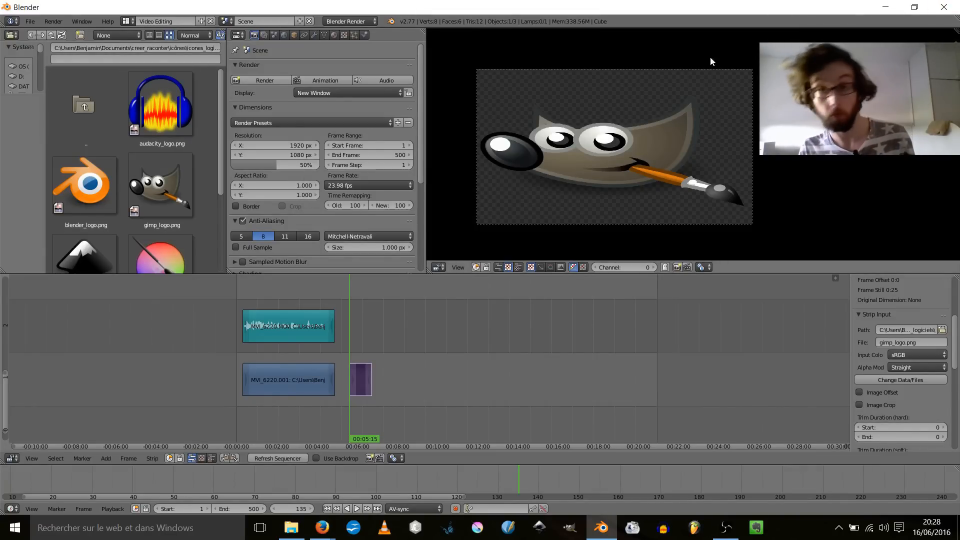
- Try Image Offset on the gimp_logo.png strip to compare the stretched and original proportions, leaving it disabled
{"action": "left_click", "coordinate": [858, 393]}
{"action": "left_click", "coordinate": [858, 394]}
{"action": "left_click", "coordinate": [858, 394]}
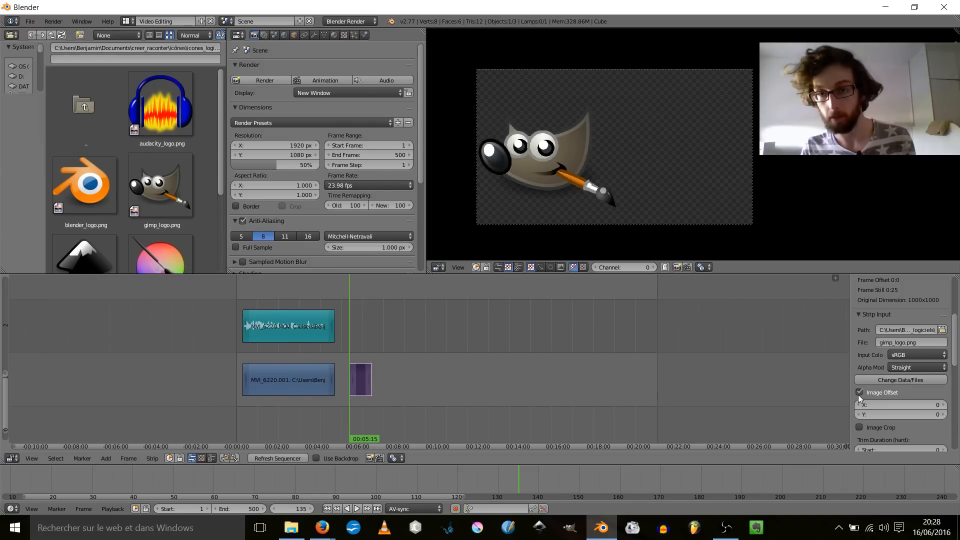
{"action": "left_click", "coordinate": [858, 394]}
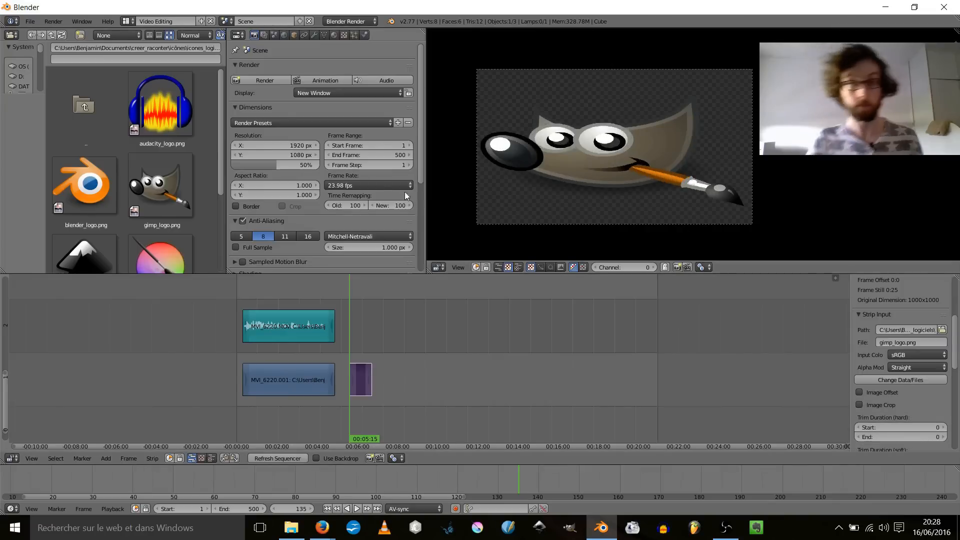
- Switch to Firefox and read the opening post of the VSE Transform tool thread on blenderartists.org
{"action": "mouse_move", "coordinate": [322, 527]}
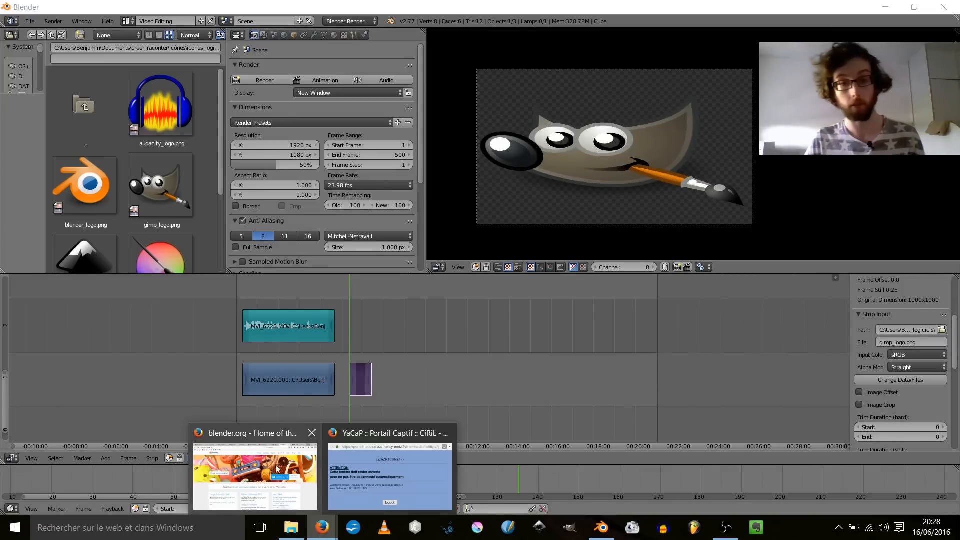
{"action": "left_click", "coordinate": [270, 463]}
{"action": "left_click", "coordinate": [804, 5]}
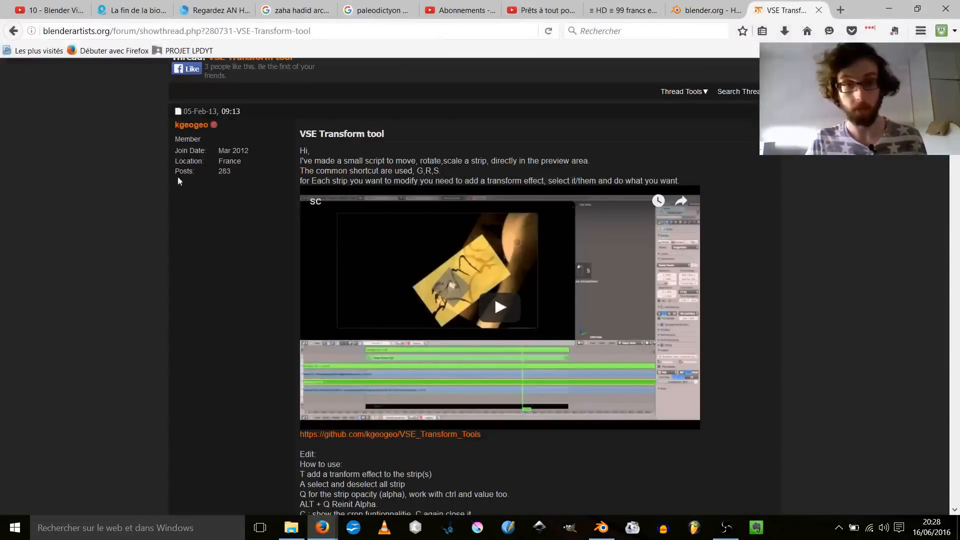
{"action": "scroll", "coordinate": [270, 391], "scroll_direction": "up", "scroll_amount": 3}
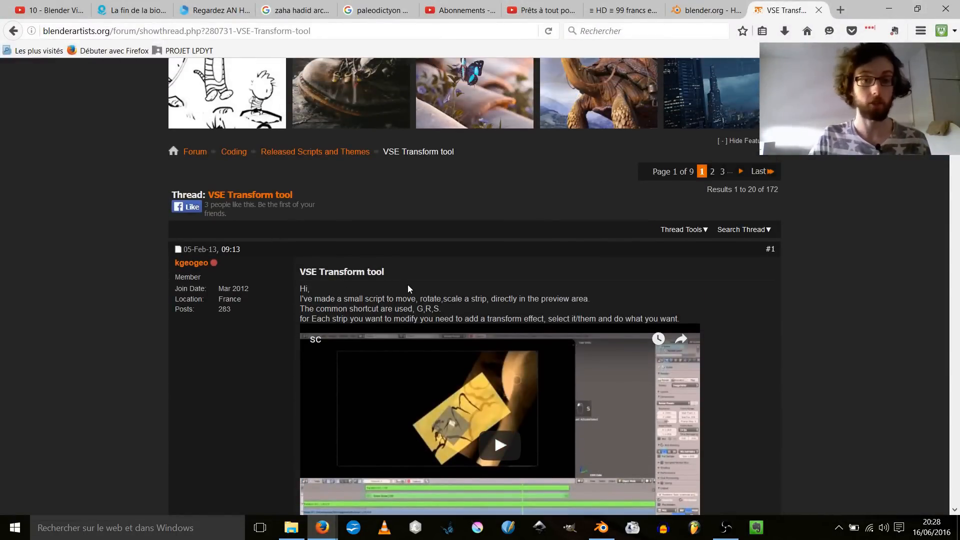
{"action": "scroll", "coordinate": [408, 289], "scroll_direction": "down", "scroll_amount": 3}
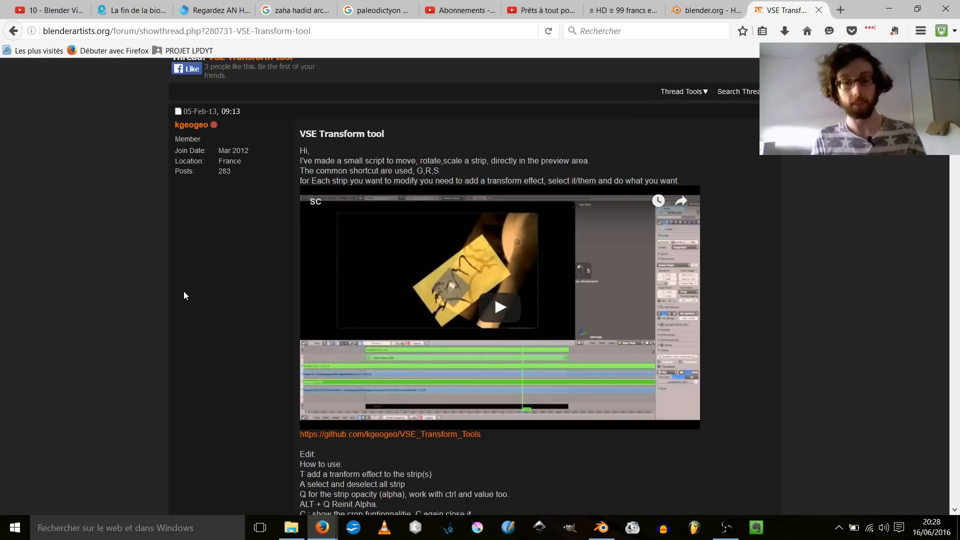
{"action": "scroll", "coordinate": [212, 296], "scroll_direction": "down", "scroll_amount": 2}
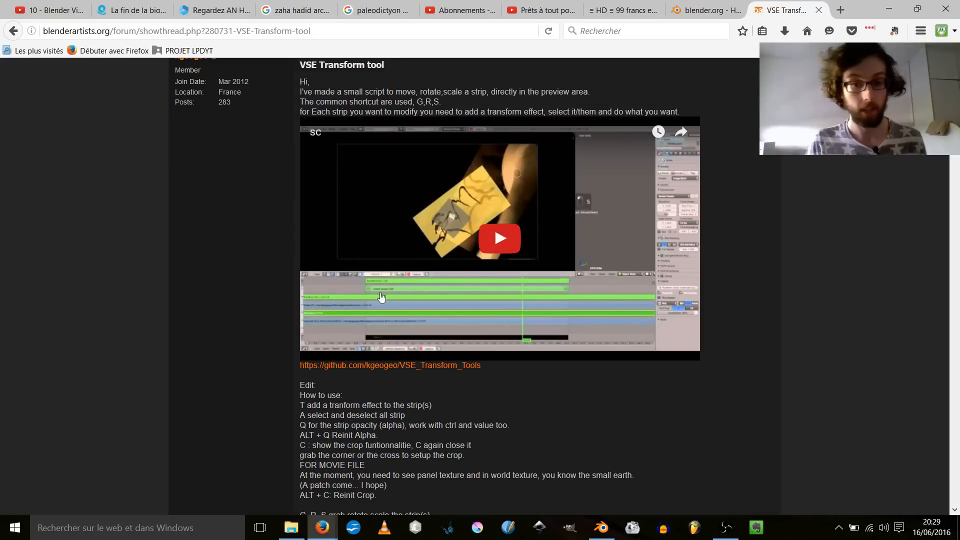
- Open the VSE_Transform_Tools GitHub repository from the thread, look over its files and README, and return to Blender
{"action": "middle_click", "coordinate": [390, 365]}
{"action": "left_click", "coordinate": [783, 5]}
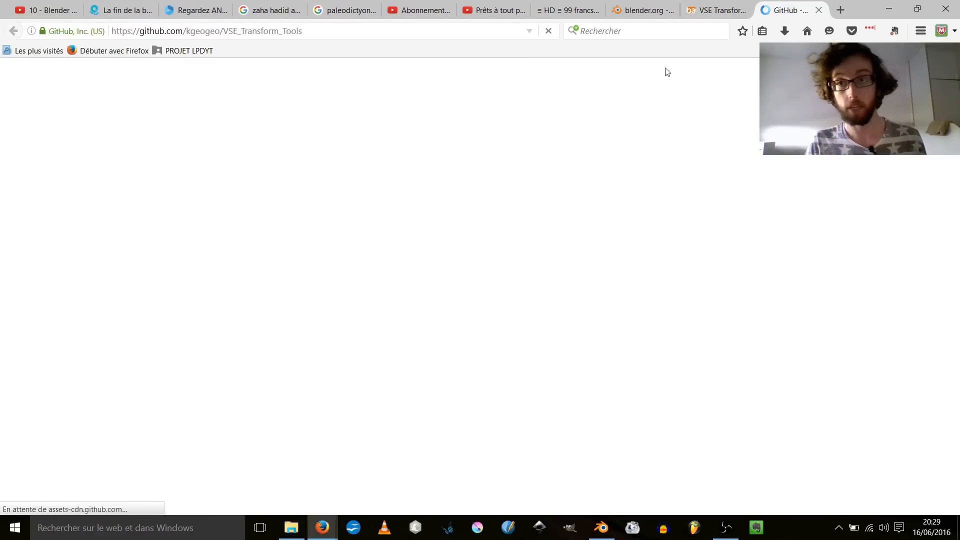
{"action": "scroll", "coordinate": [203, 274], "scroll_direction": "down", "scroll_amount": 4}
{"action": "scroll", "coordinate": [237, 165], "scroll_direction": "up", "scroll_amount": 3}
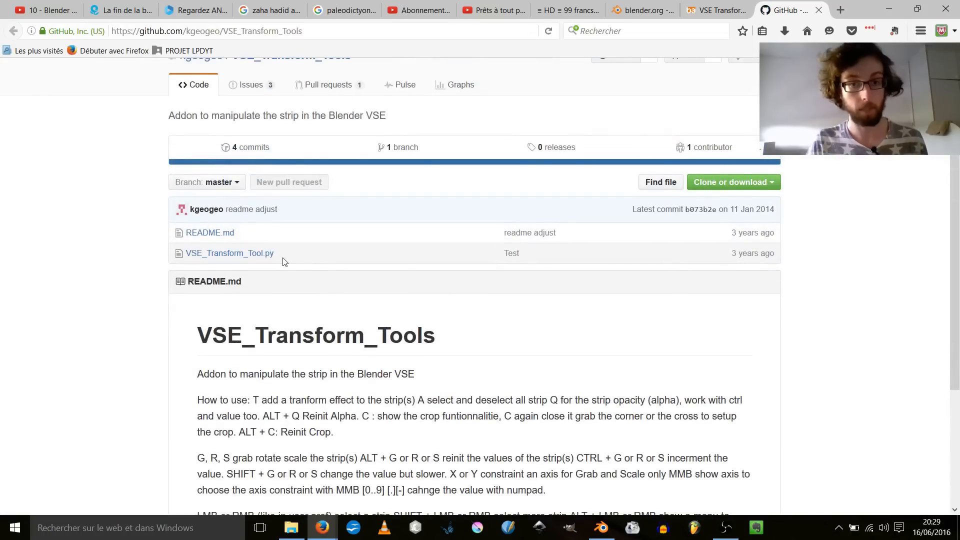
{"action": "left_click", "coordinate": [888, 9]}
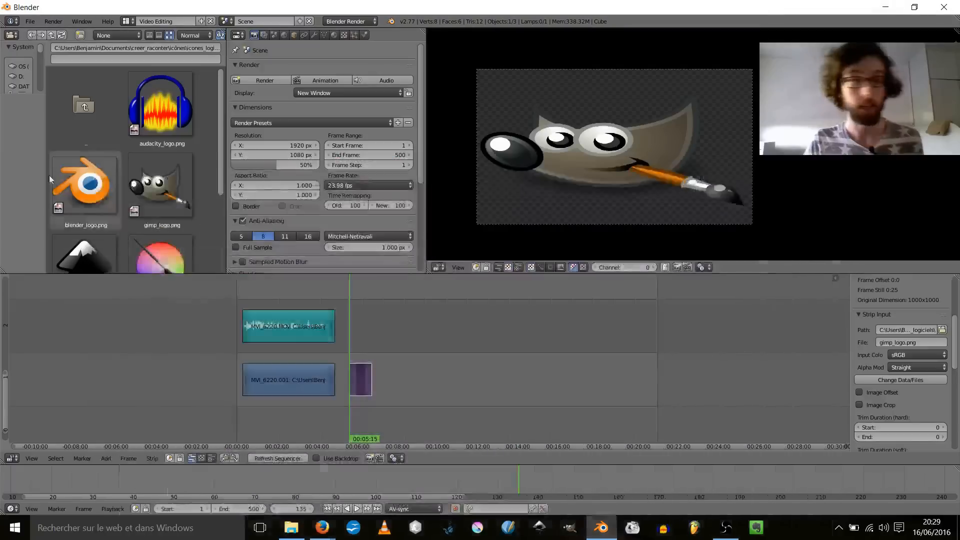
- Open the Add-ons section of the user preferences and view the Install from File browser without installing anything
{"action": "left_click", "coordinate": [30, 21]}
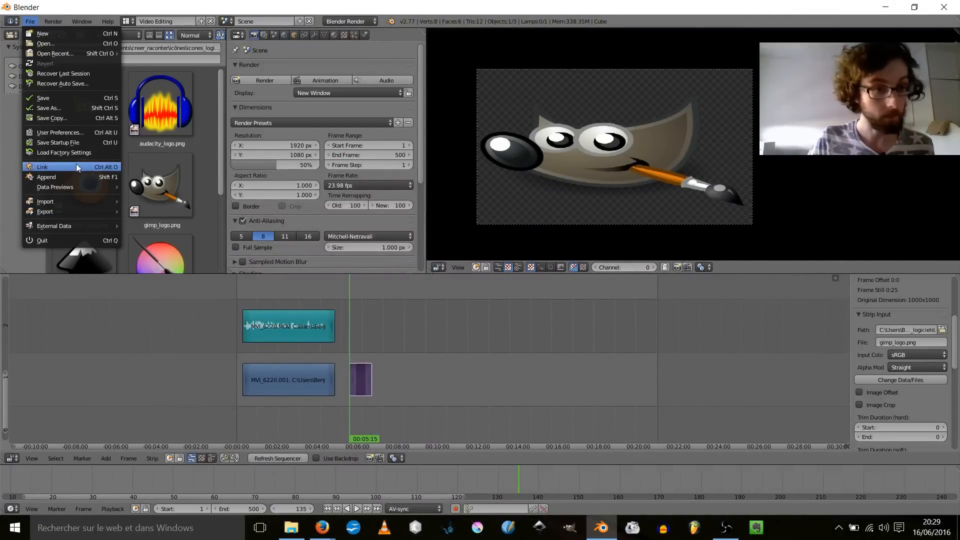
{"action": "mouse_move", "coordinate": [54, 22]}
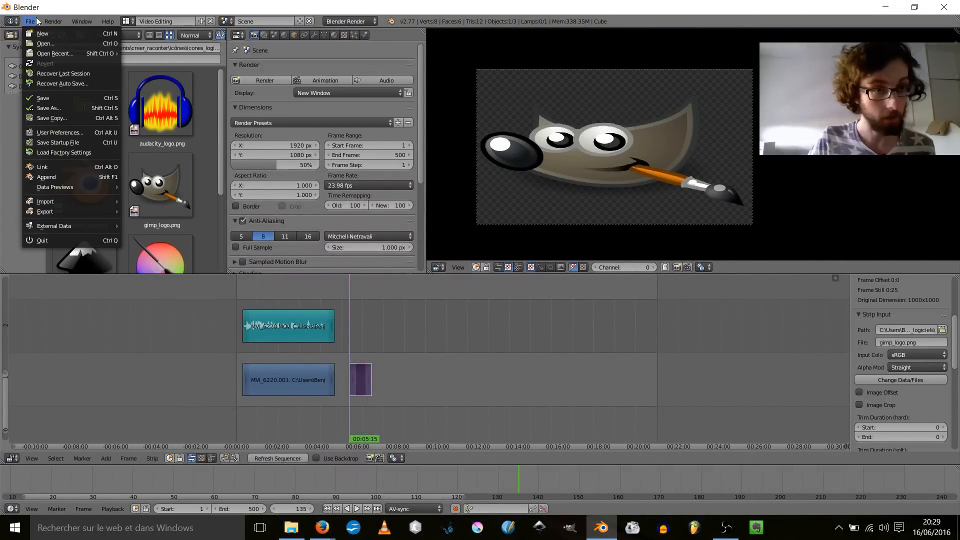
{"action": "left_click", "coordinate": [73, 134]}
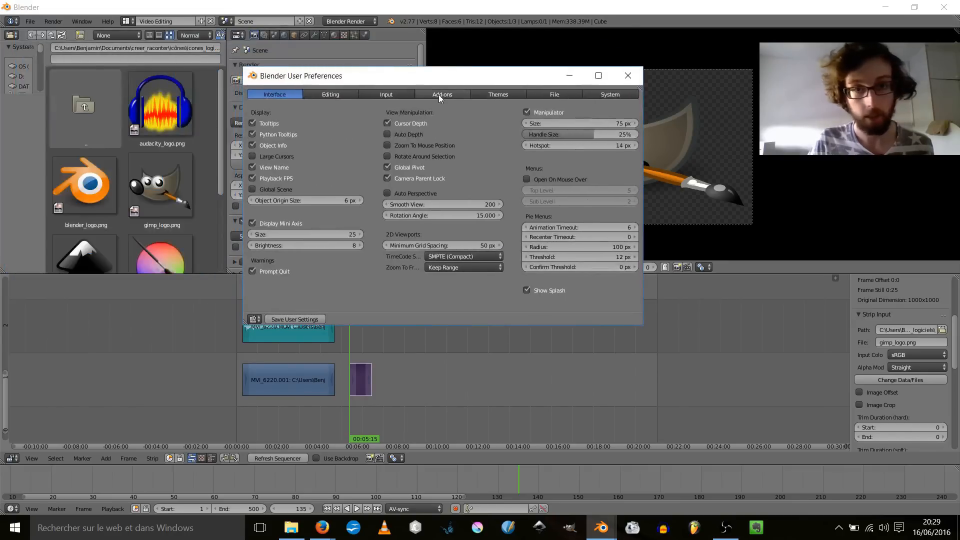
{"action": "left_click", "coordinate": [447, 95]}
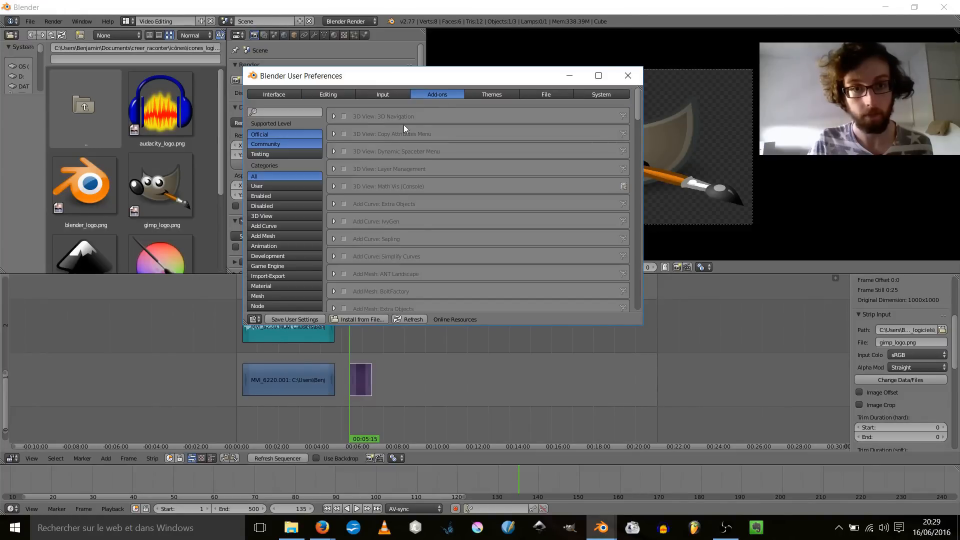
{"action": "left_click", "coordinate": [358, 320]}
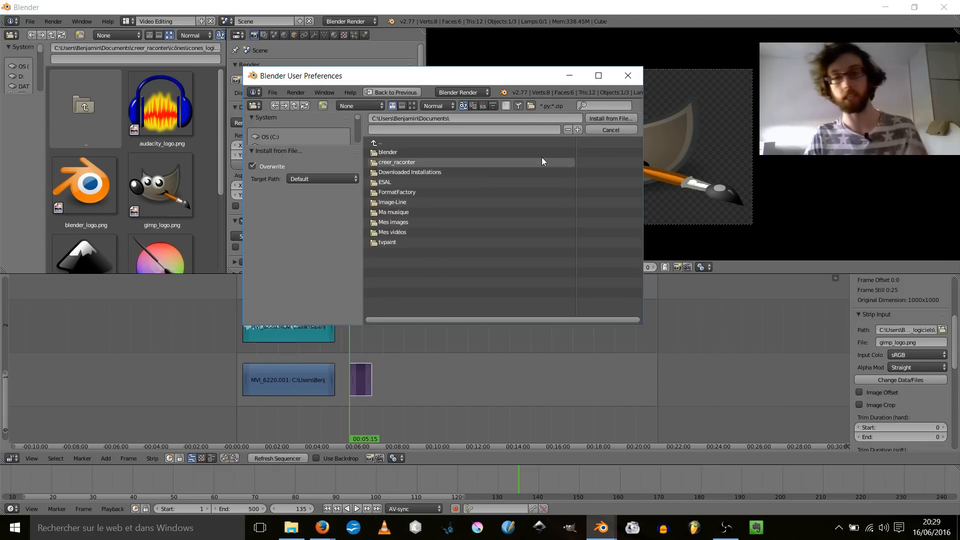
{"action": "left_click", "coordinate": [610, 131]}
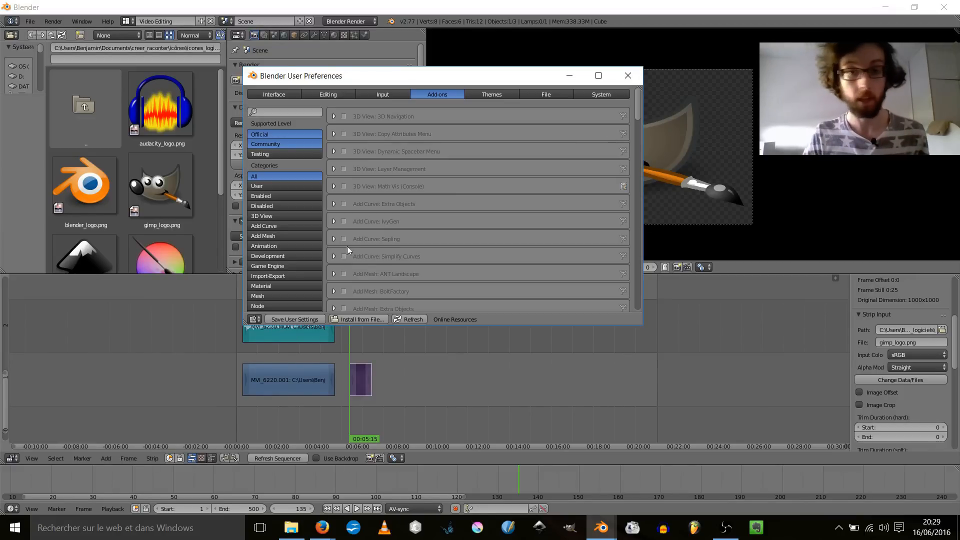
- Save the user settings and close the preferences window
{"action": "left_click", "coordinate": [283, 319]}
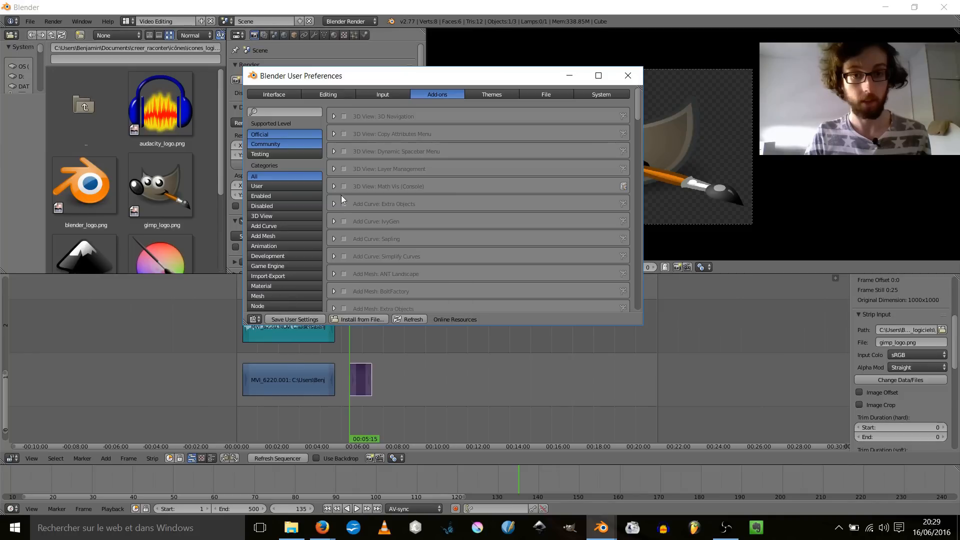
{"action": "left_click", "coordinate": [628, 76]}
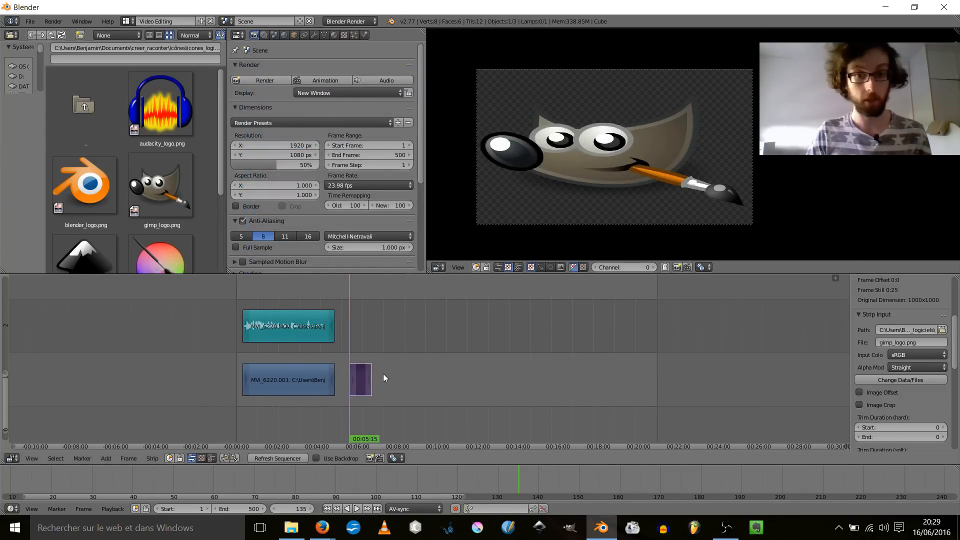
- Add a transform strip to the gimp_logo.png image strip and place the playhead over it at 00:06:02
{"action": "scroll", "coordinate": [385, 377], "scroll_direction": "up", "scroll_amount": 3}
{"action": "left_click", "coordinate": [334, 342]}
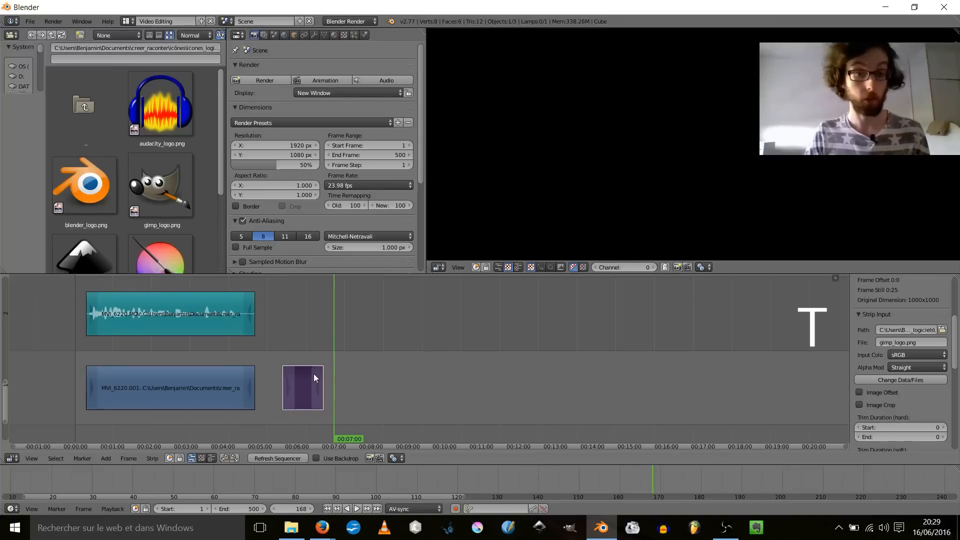
{"action": "left_click", "coordinate": [221, 334]}
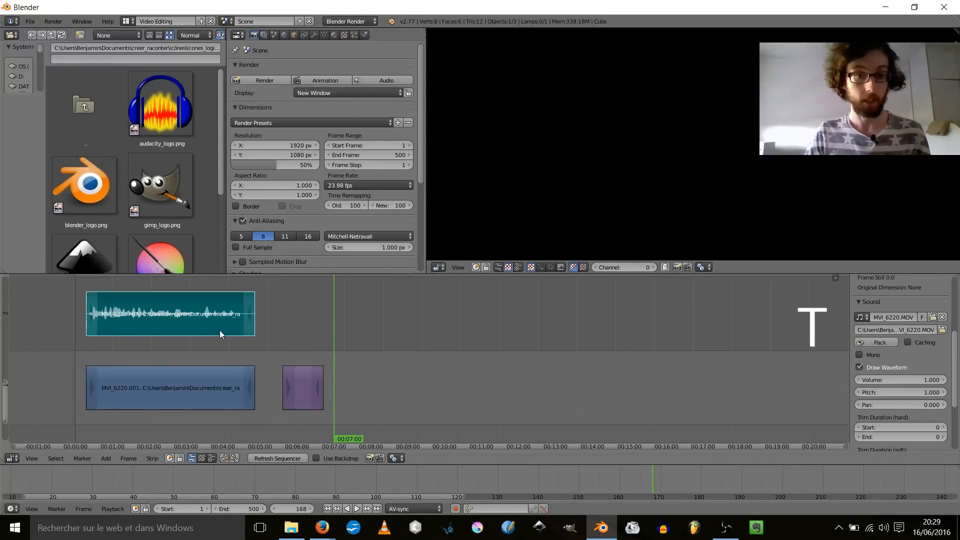
{"action": "right_click", "coordinate": [300, 390]}
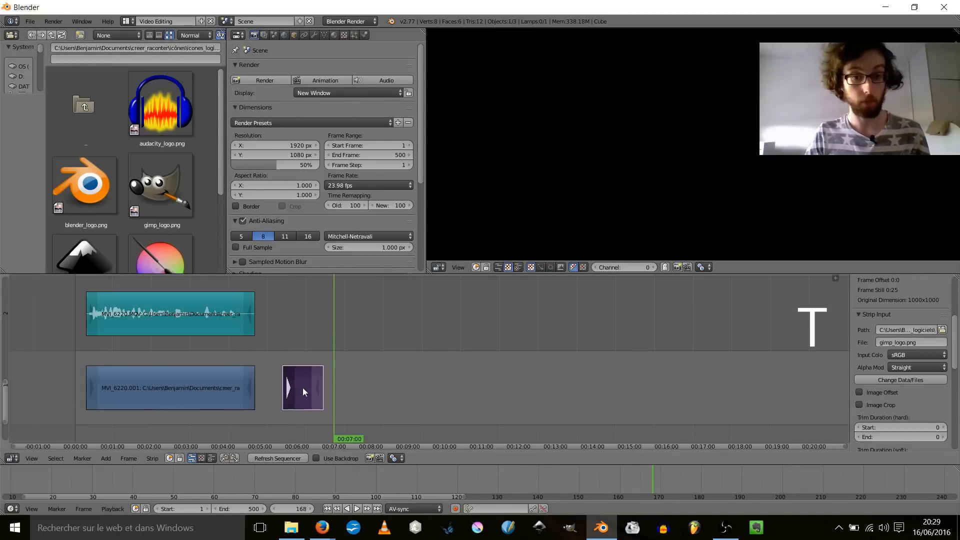
{"action": "left_click", "coordinate": [299, 342]}
{"action": "key", "text": "shift+a"}
{"action": "left_click", "coordinate": [342, 366]}
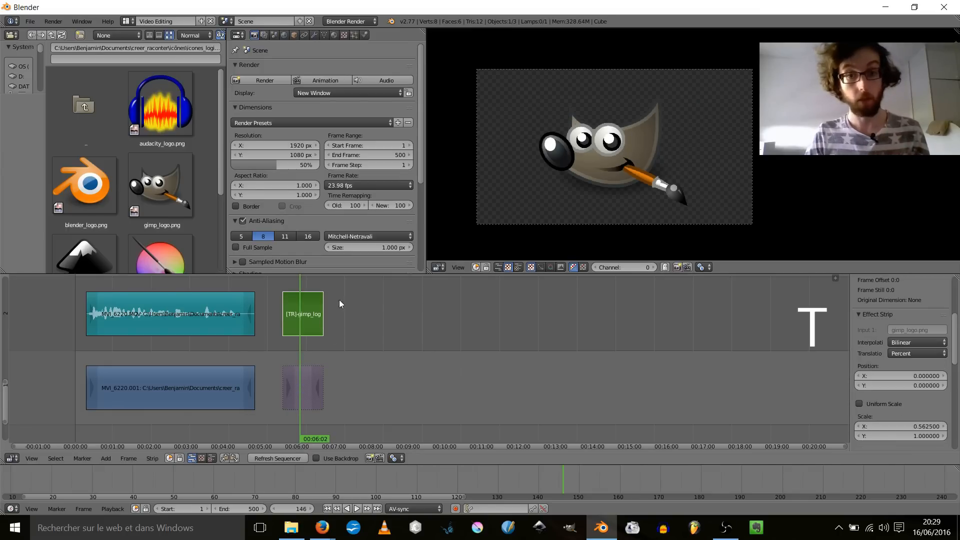
{"action": "middle_click_drag", "start_coordinate": [342, 323], "coordinate": [396, 302]}
{"action": "scroll", "coordinate": [404, 311], "scroll_direction": "down", "scroll_amount": 2}
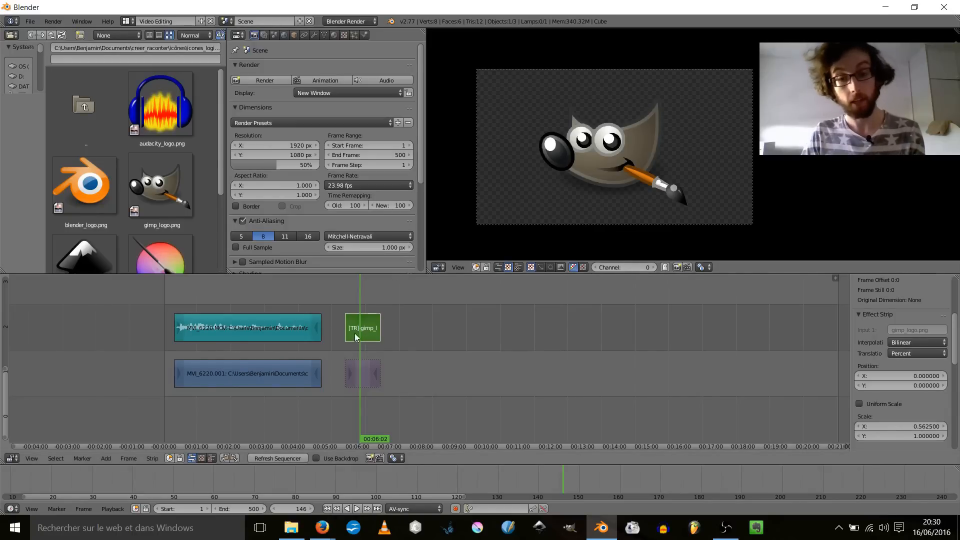
- Try to move and rotate the Gimp logo freely in the preview, cancelling both transforms
{"action": "key", "text": "g"}
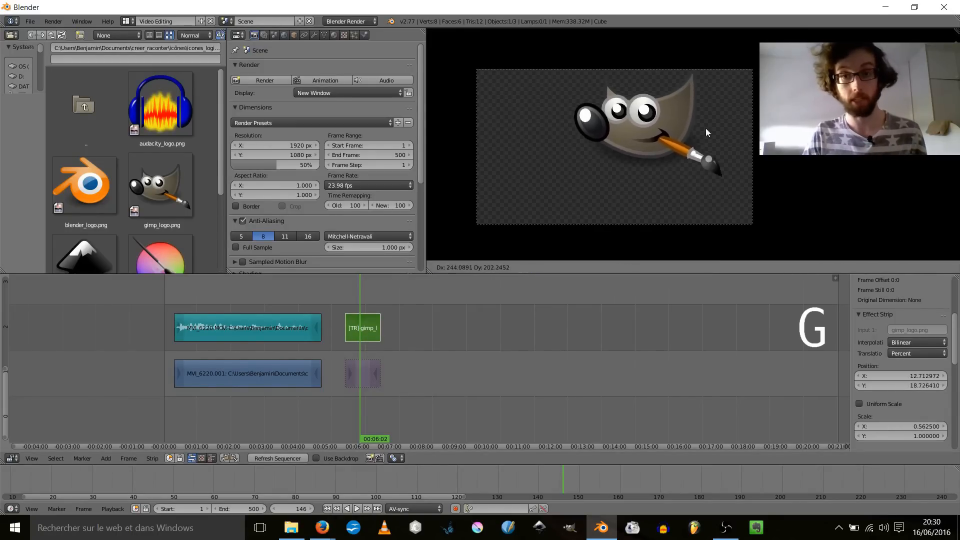
{"action": "key", "text": "Escape"}
{"action": "key", "text": "r"}
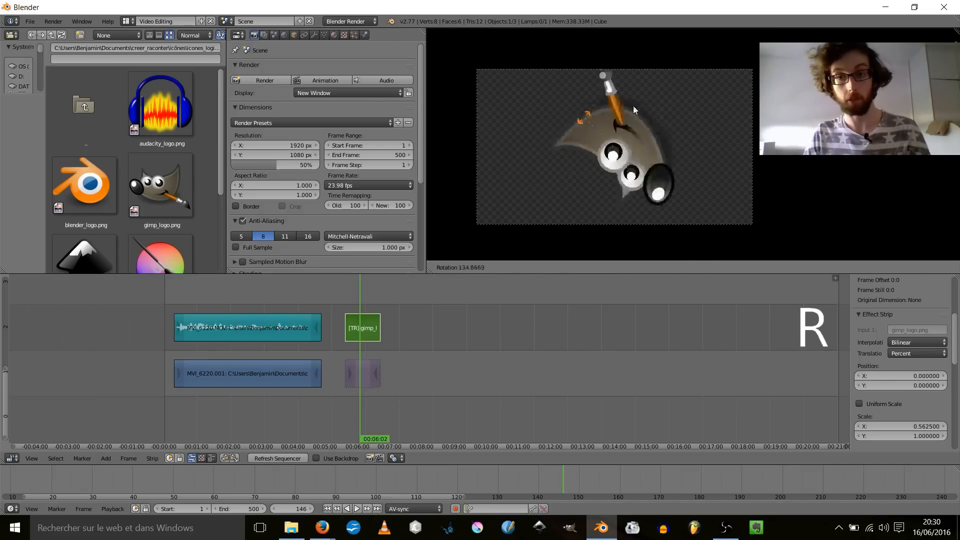
{"action": "right_click", "coordinate": [695, 100]}
- Scale the logo to about 0.40 by 0.71 and move it to about X 28.5, Y 14.9 in the preview frame
{"action": "key", "text": "s"}
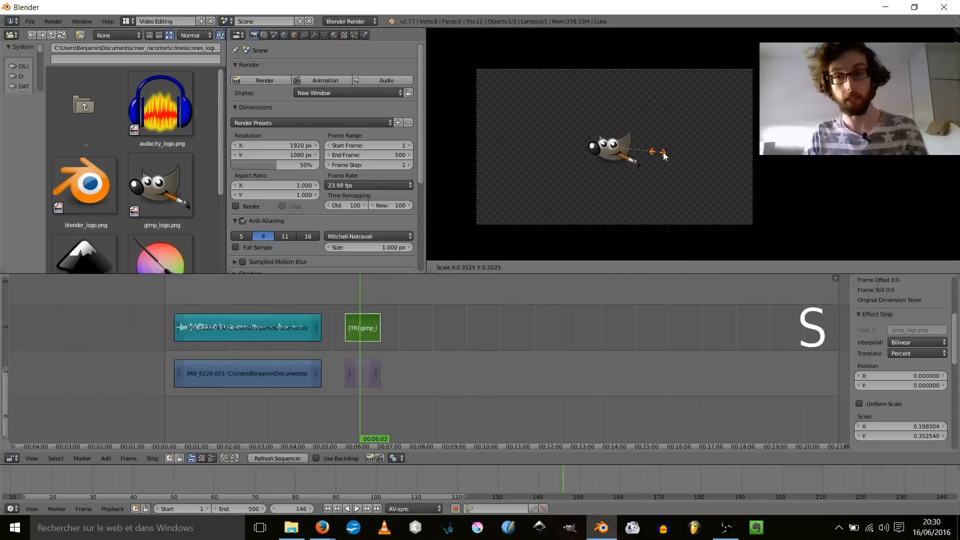
{"action": "left_click", "coordinate": [605, 154]}
{"action": "key", "text": "s"}
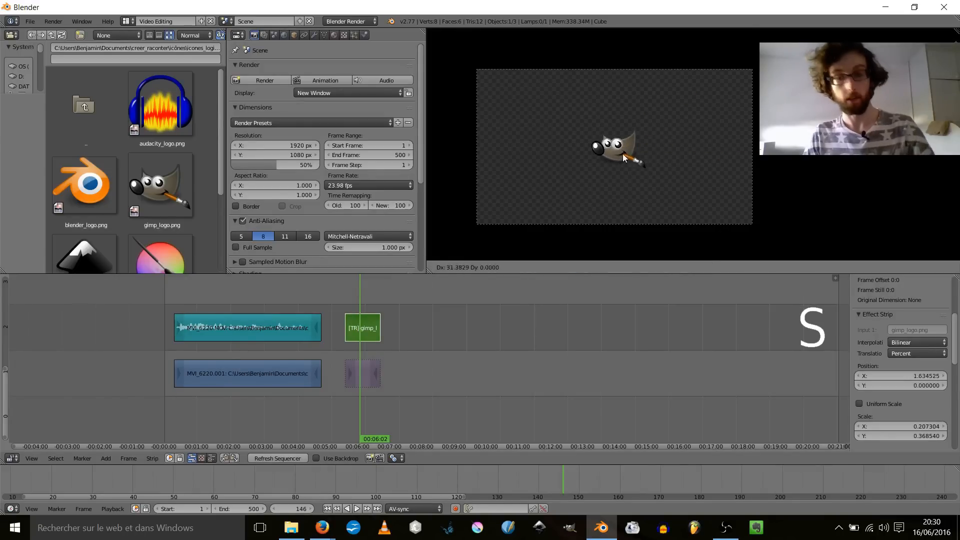
{"action": "left_click", "coordinate": [755, 126]}
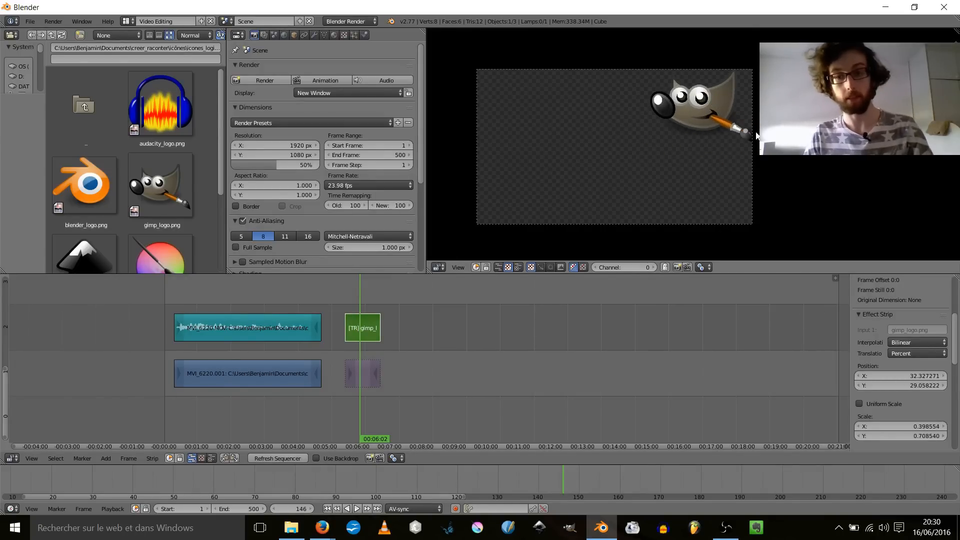
{"action": "key", "text": "r"}
{"action": "right_click", "coordinate": [678, 108]}
{"action": "key", "text": "g"}
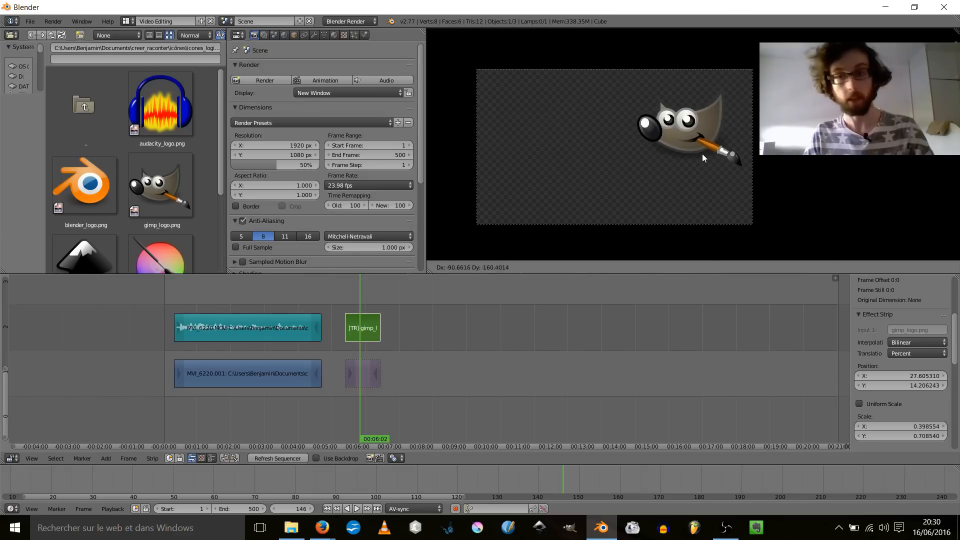
{"action": "left_click", "coordinate": [701, 154]}
- Try to move the logo constrained to the X axis and the Y axis, cancelling the move
{"action": "key", "text": "g"}
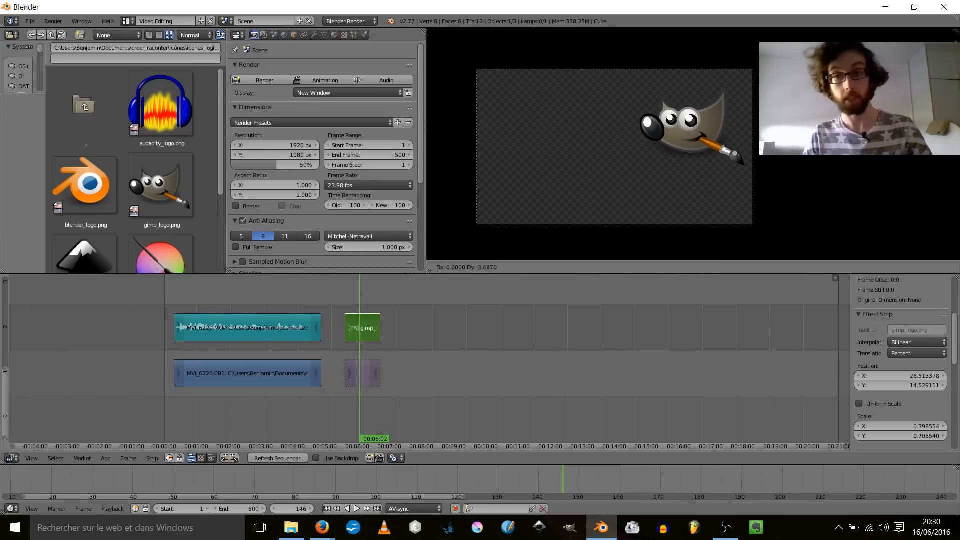
{"action": "key", "text": "x"}
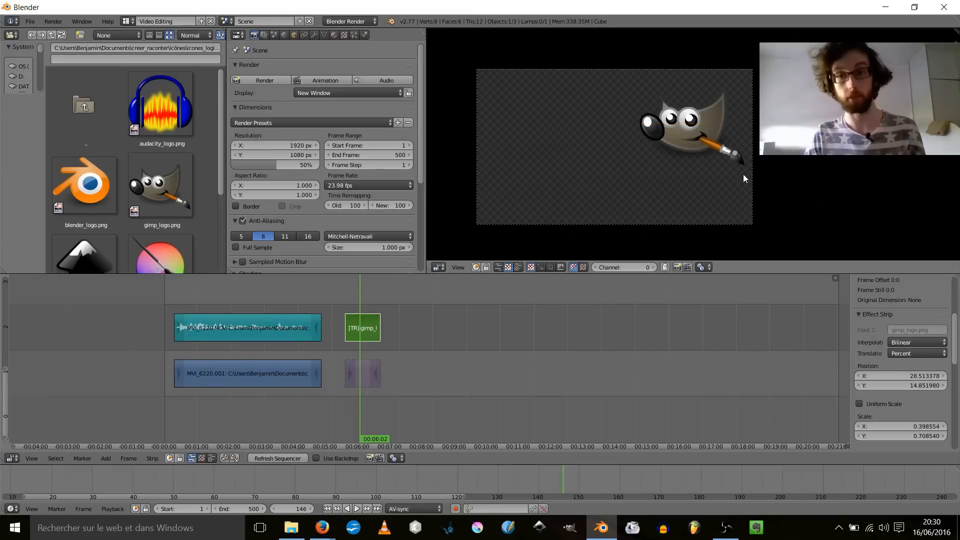
{"action": "key", "text": "y"}
{"action": "key", "text": "Escape"}
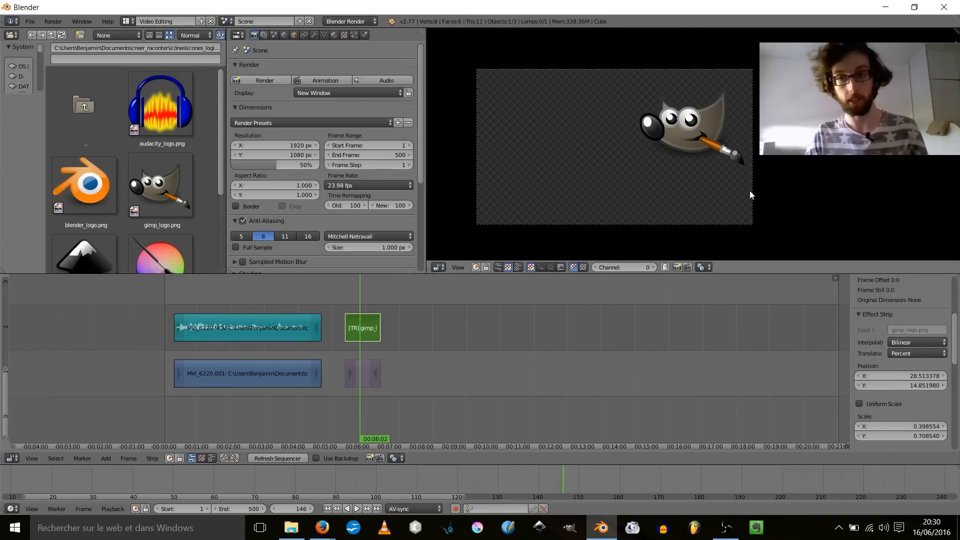
- Try to scale the logo along X only and along Y only, cancelling each scale
{"action": "key", "text": "s"}
{"action": "key", "text": "x"}
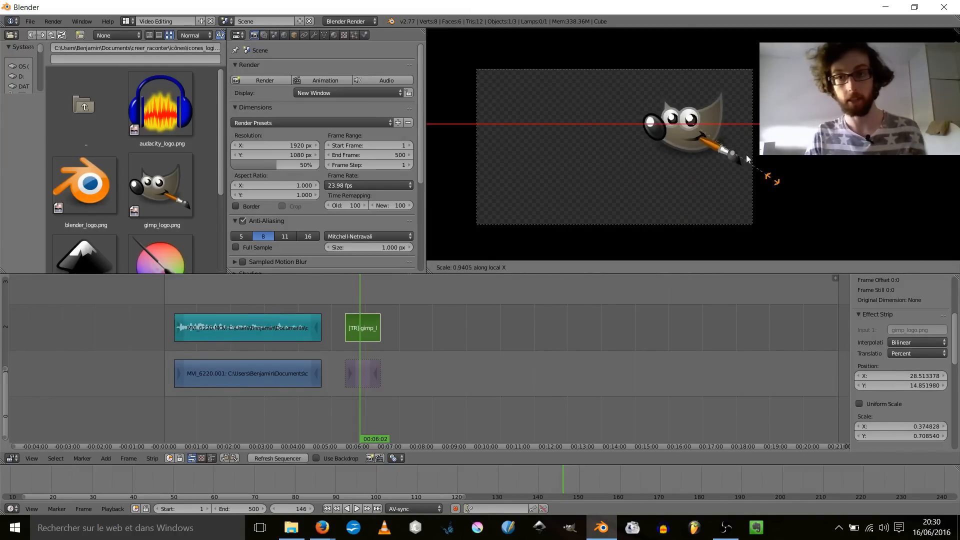
{"action": "key", "text": "Escape"}
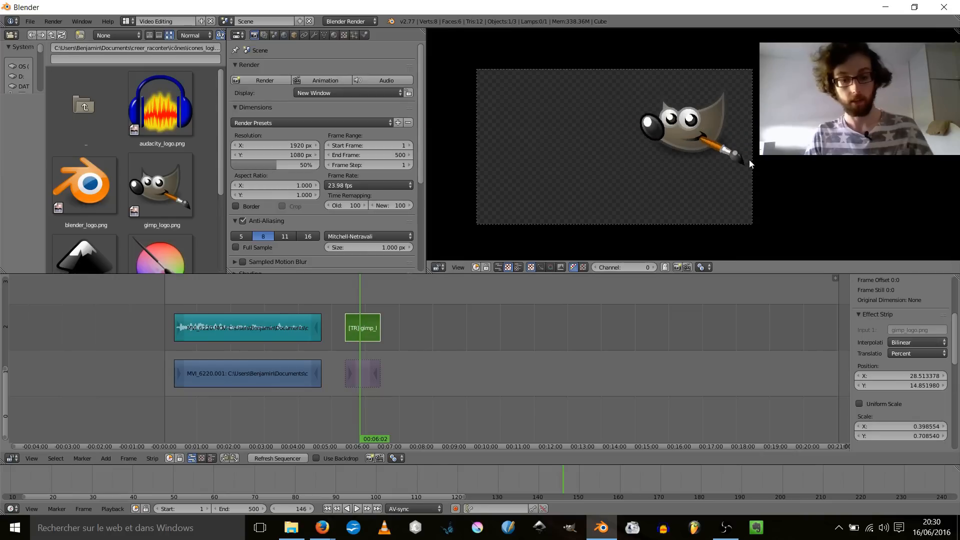
{"action": "key", "text": "s"}
{"action": "key", "text": "y"}
{"action": "key", "text": "Escape"}
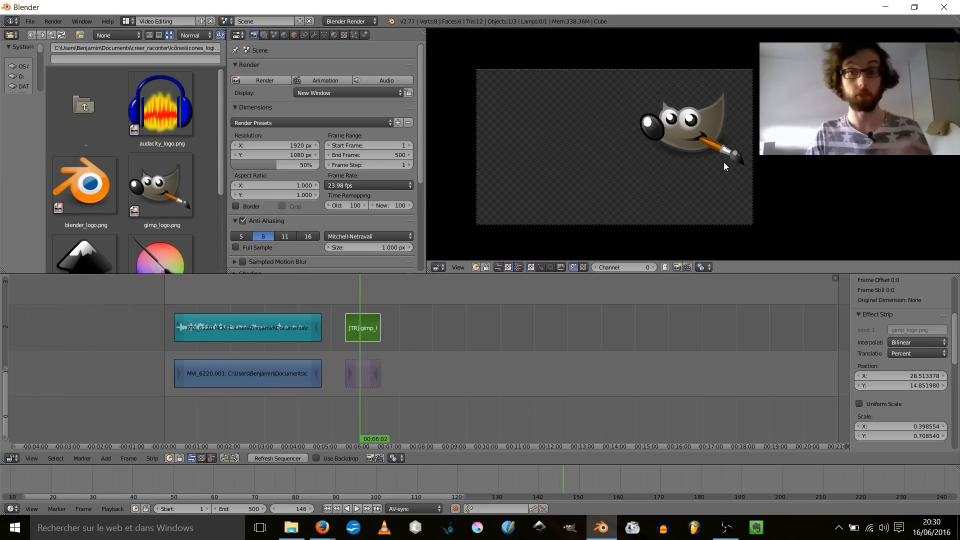
- Scale the logo down uniformly to about 0.25 by 0.45
{"action": "key", "text": "s"}
{"action": "left_click", "coordinate": [737, 144]}
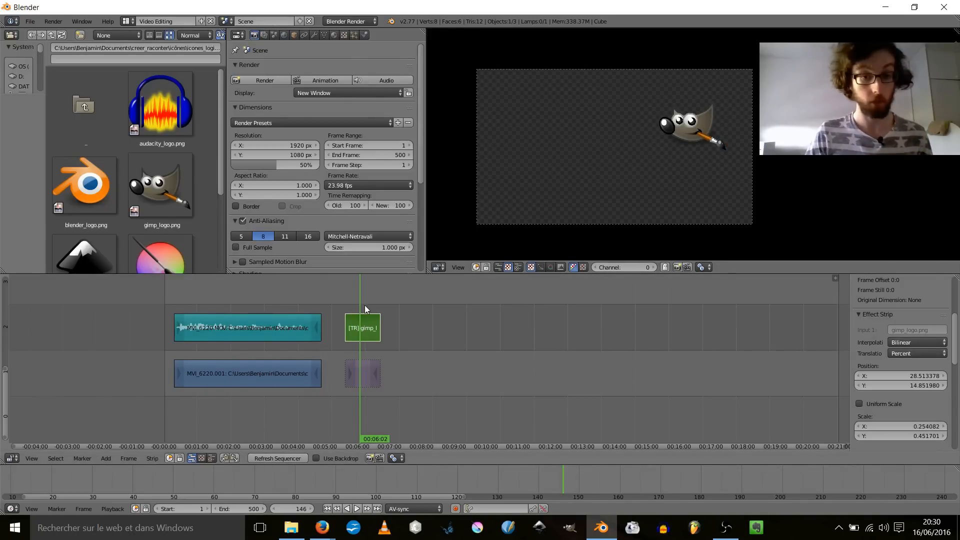
{"action": "middle_click_drag", "start_coordinate": [367, 305], "coordinate": [313, 316]}
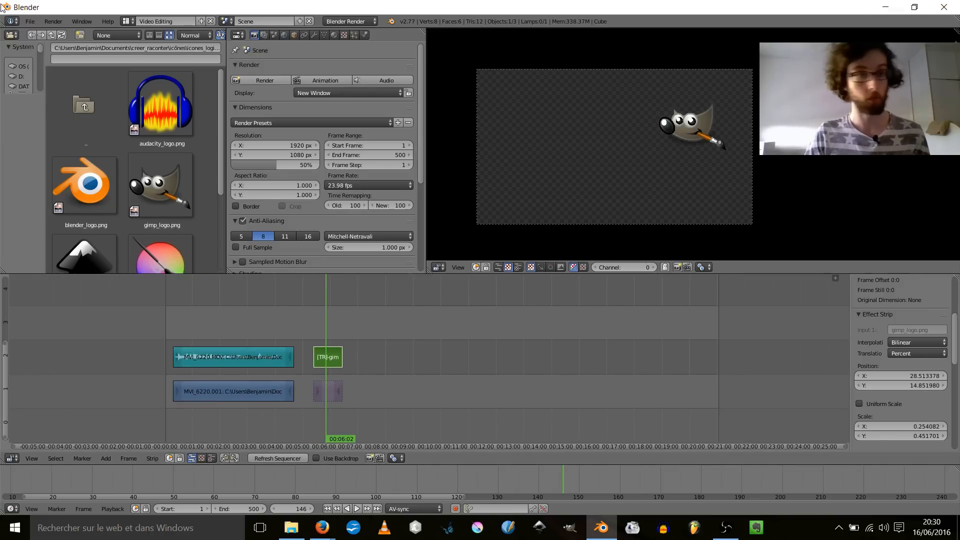
- Open the recent project pression_stress_examens.blend
{"action": "left_click", "coordinate": [30, 22]}
{"action": "mouse_move", "coordinate": [70, 53]}
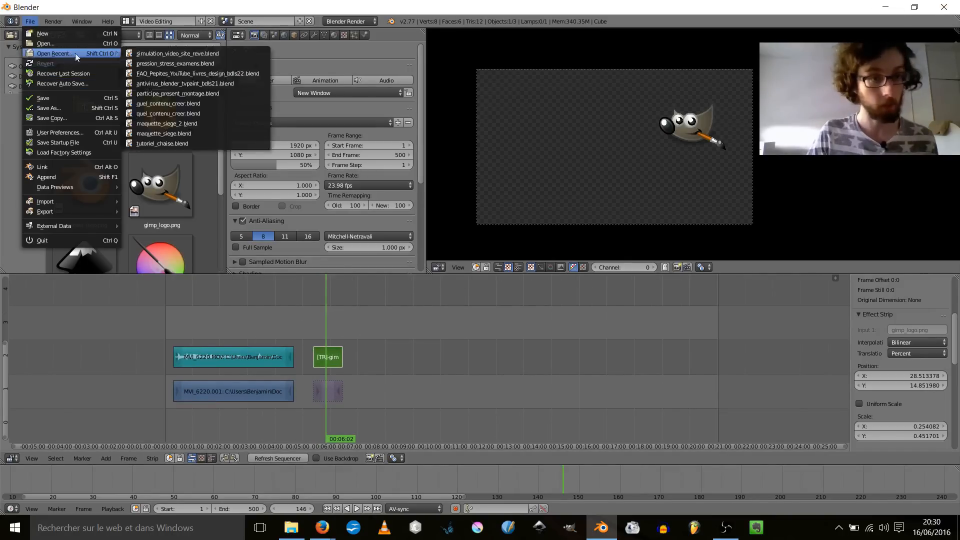
{"action": "left_click", "coordinate": [163, 65]}
- Look over the project's whole sequence, place the playhead at frame 3366 and select the MVI_6220.008 video strip
{"action": "scroll", "coordinate": [299, 362], "scroll_direction": "down", "scroll_amount": 9}
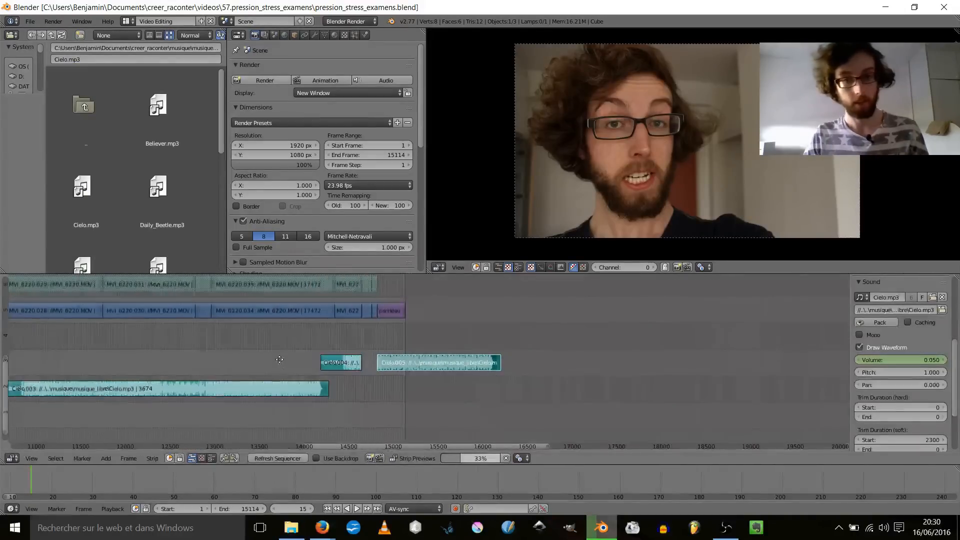
{"action": "middle_click_drag", "start_coordinate": [705, 131], "coordinate": [659, 132]}
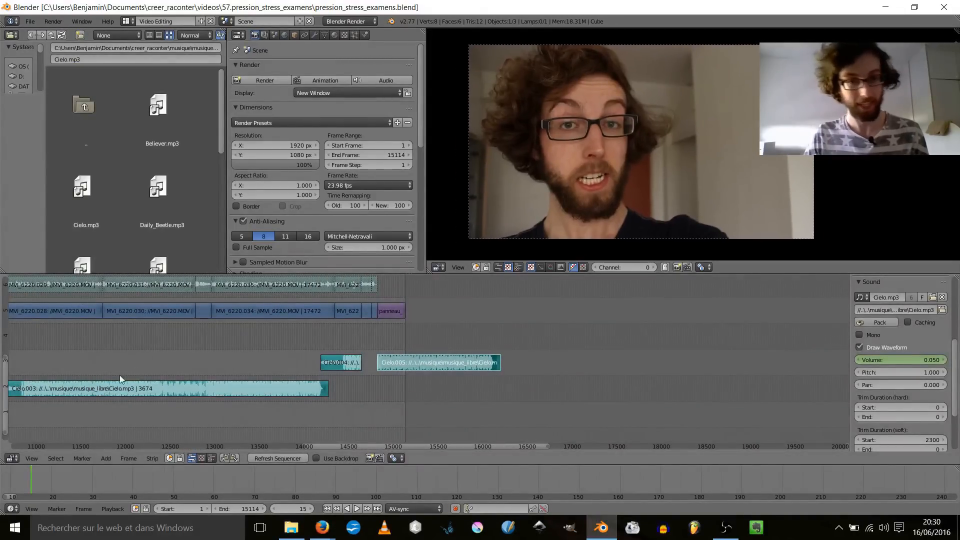
{"action": "middle_click_drag", "start_coordinate": [117, 379], "coordinate": [587, 370]}
{"action": "mouse_move", "coordinate": [347, 343]}
{"action": "middle_mouse_down", "text": "ctrl"}
{"action": "mouse_move", "coordinate": [310, 353]}
{"action": "mouse_move", "coordinate": [355, 356]}
{"action": "middle_mouse_up", "text": "ctrl"}
{"action": "left_click", "coordinate": [302, 322]}
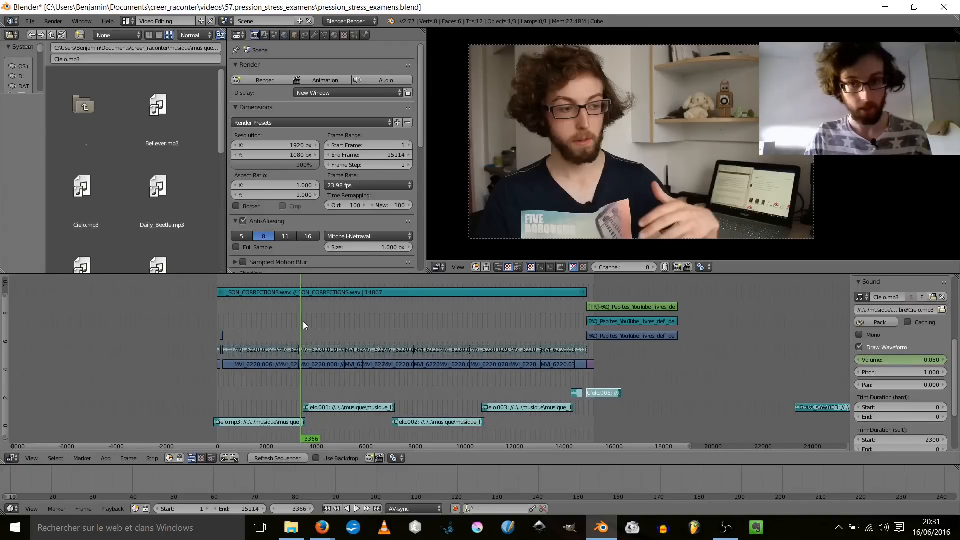
{"action": "middle_click_drag", "start_coordinate": [303, 321], "coordinate": [304, 259]}
{"action": "right_click", "coordinate": [282, 352]}
{"action": "right_click", "coordinate": [445, 345]}
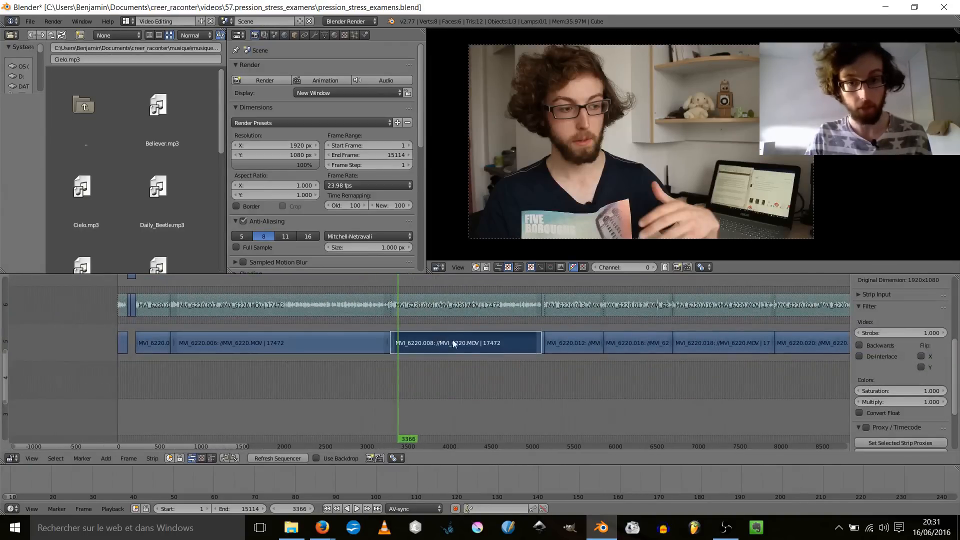
- Examine the overlapping Cielo.mp3 music strips and the muted MVI_6220 camera sound strips by selecting them
{"action": "middle_click_drag", "start_coordinate": [452, 340], "coordinate": [457, 259]}
{"action": "right_click", "coordinate": [283, 419]}
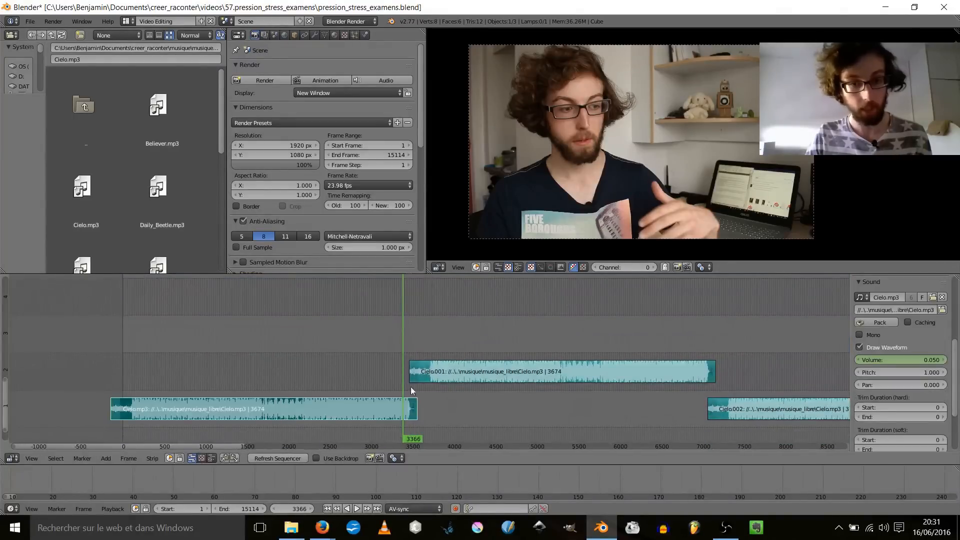
{"action": "right_click", "coordinate": [483, 372]}
{"action": "middle_click_drag", "start_coordinate": [618, 329], "coordinate": [440, 316]}
{"action": "right_click", "coordinate": [592, 406]}
{"action": "middle_click_drag", "start_coordinate": [363, 321], "coordinate": [474, 429]}
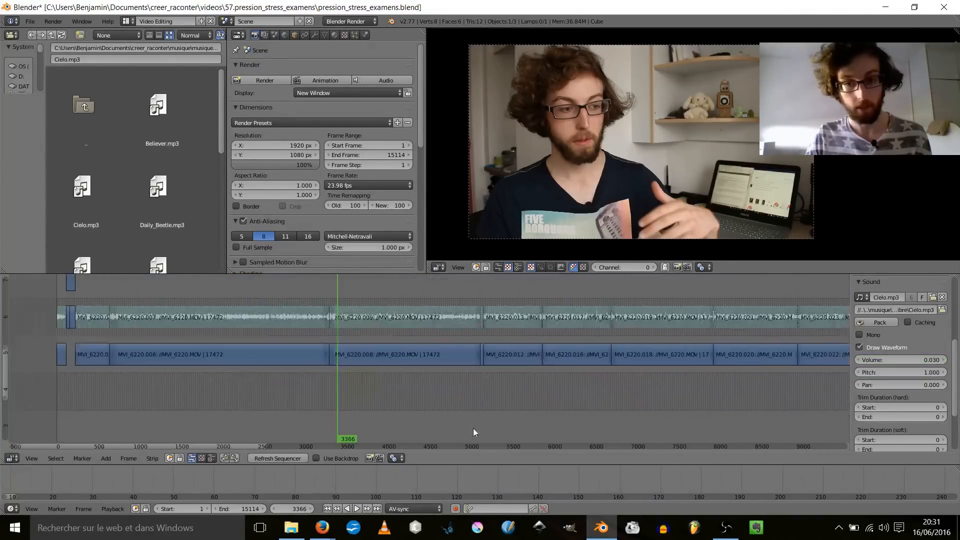
{"action": "middle_click_drag", "start_coordinate": [268, 287], "coordinate": [333, 369]}
{"action": "right_click", "coordinate": [248, 400]}
- Select the _SON_CORRECTIONS.wav sound strip in channel 10 and mute it
{"action": "middle_click_drag", "start_coordinate": [282, 344], "coordinate": [322, 428]}
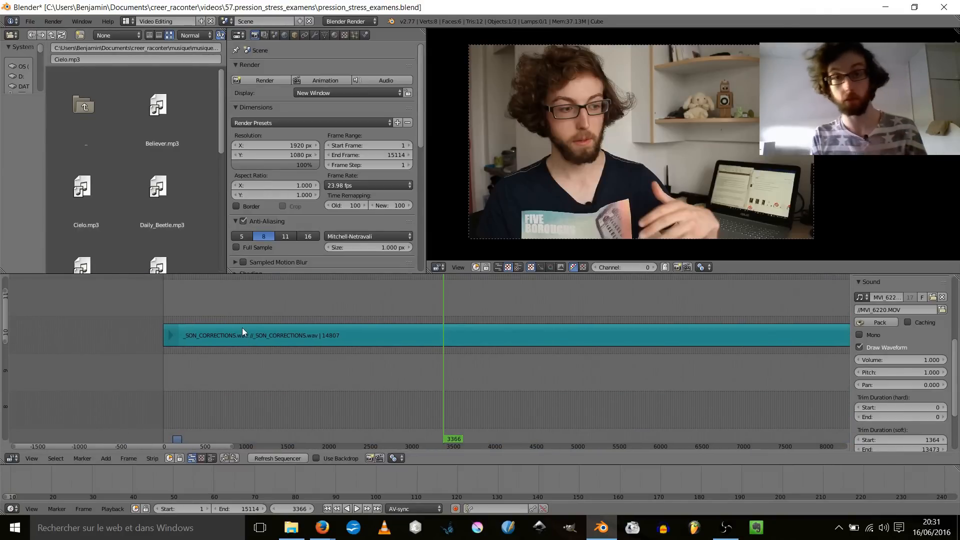
{"action": "middle_click_drag", "start_coordinate": [241, 328], "coordinate": [295, 319]}
{"action": "right_click", "coordinate": [296, 304]}
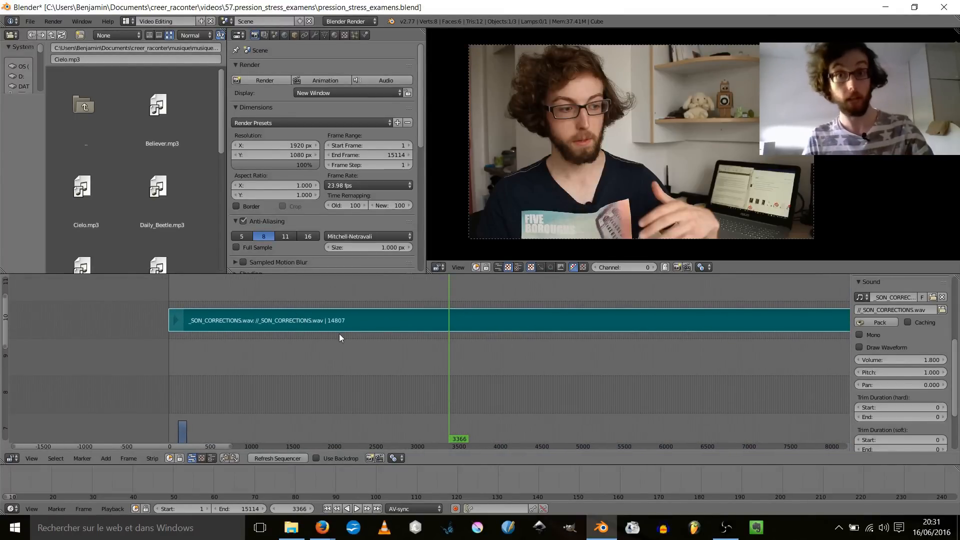
{"action": "key", "text": "h"}
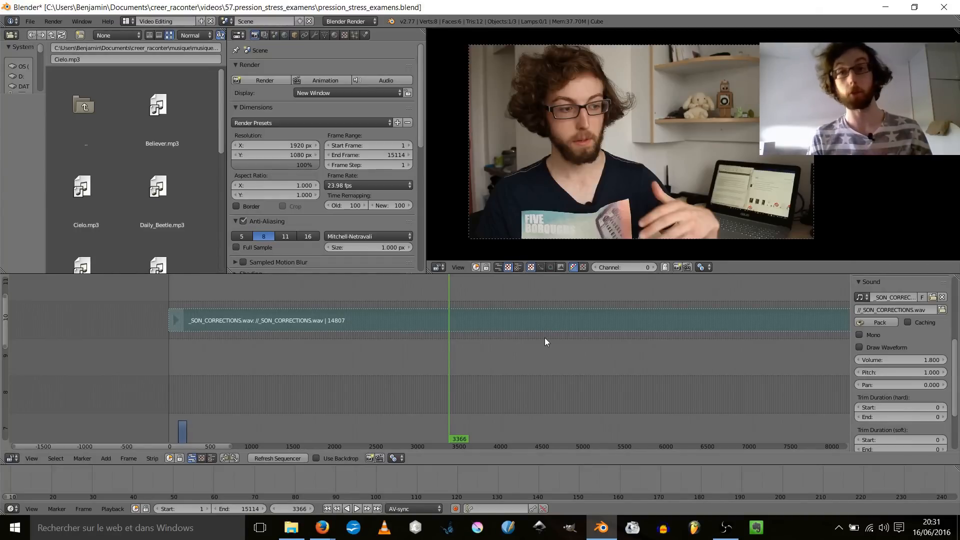
- Play the edit briefly from frame 6 with the corrected sound muted, and stop playback
{"action": "left_click", "coordinate": [170, 341]}
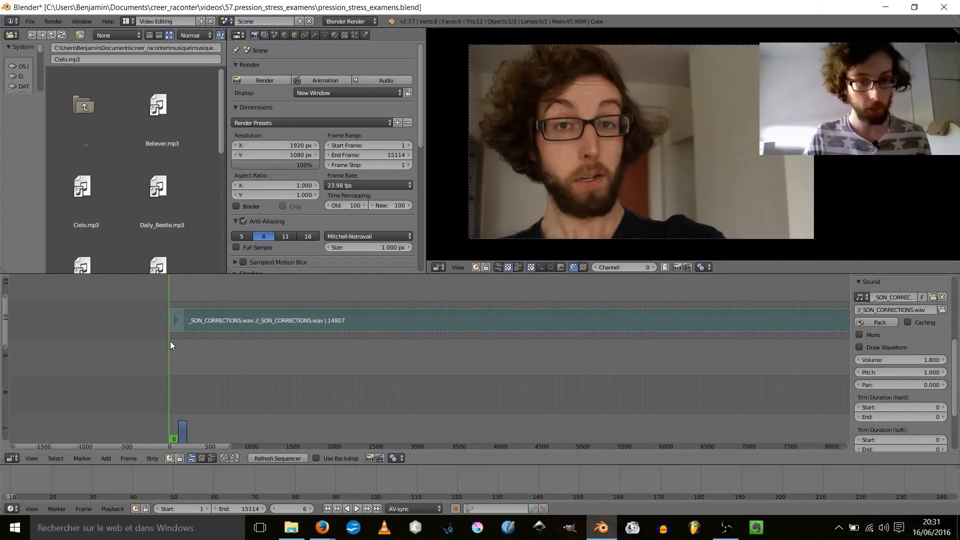
{"action": "middle_click_drag", "start_coordinate": [218, 359], "coordinate": [286, 318]}
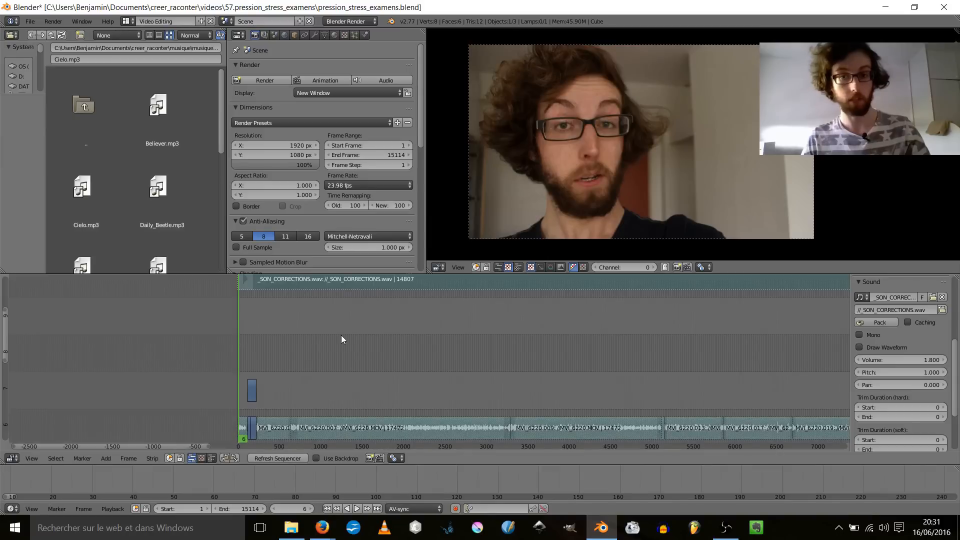
{"action": "key", "text": "alt+a"}
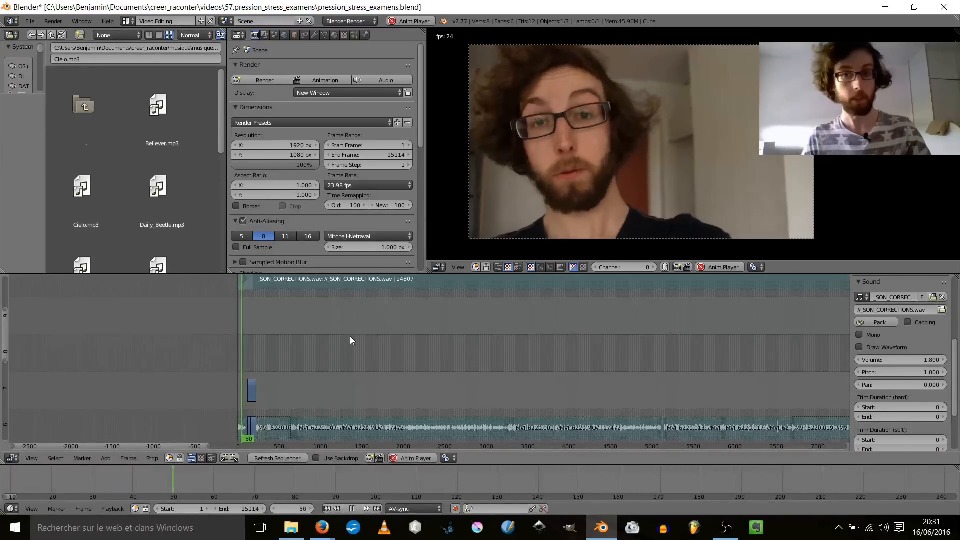
{"action": "key", "text": "alt+a"}
- Review the corrected sound strip and the opening MVI_6220 strips, moving the playhead to frame 428
{"action": "middle_click_drag", "start_coordinate": [350, 308], "coordinate": [331, 357]}
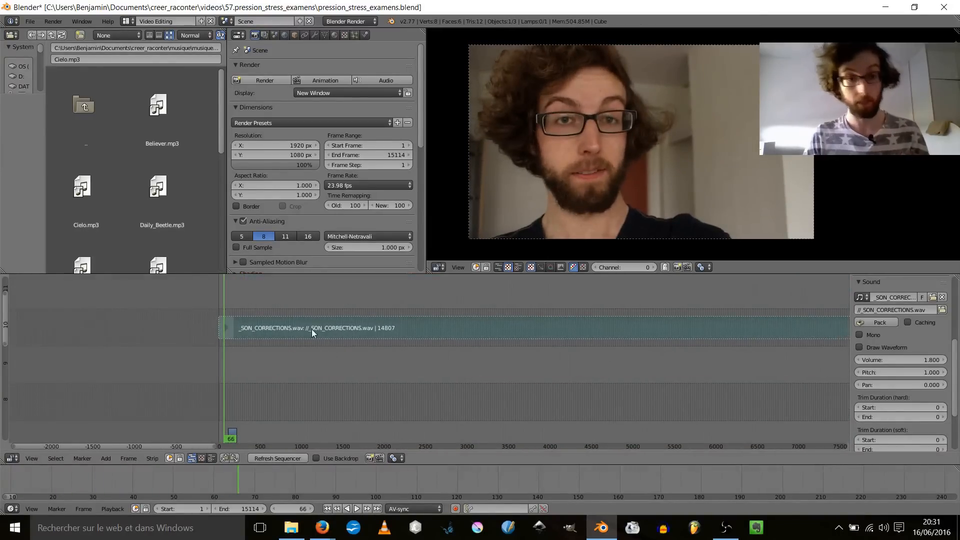
{"action": "middle_click_drag", "start_coordinate": [290, 402], "coordinate": [295, 315]}
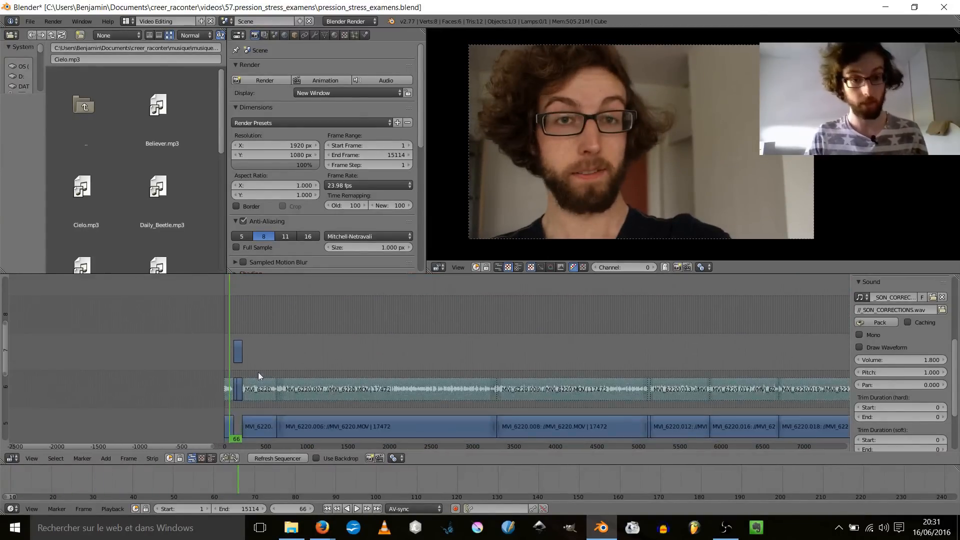
{"action": "left_click", "coordinate": [260, 325]}
{"action": "middle_click_drag", "start_coordinate": [298, 363], "coordinate": [538, 449]}
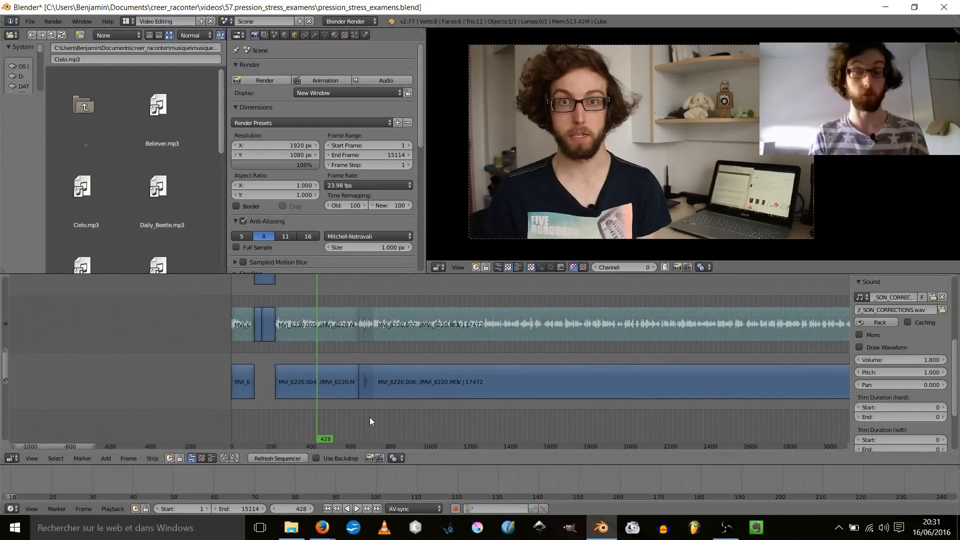
- Toggle muting on the MVI_6220 sound strip under the playhead, leaving it unmuted
{"action": "middle_click_drag", "start_coordinate": [317, 343], "coordinate": [319, 354]}
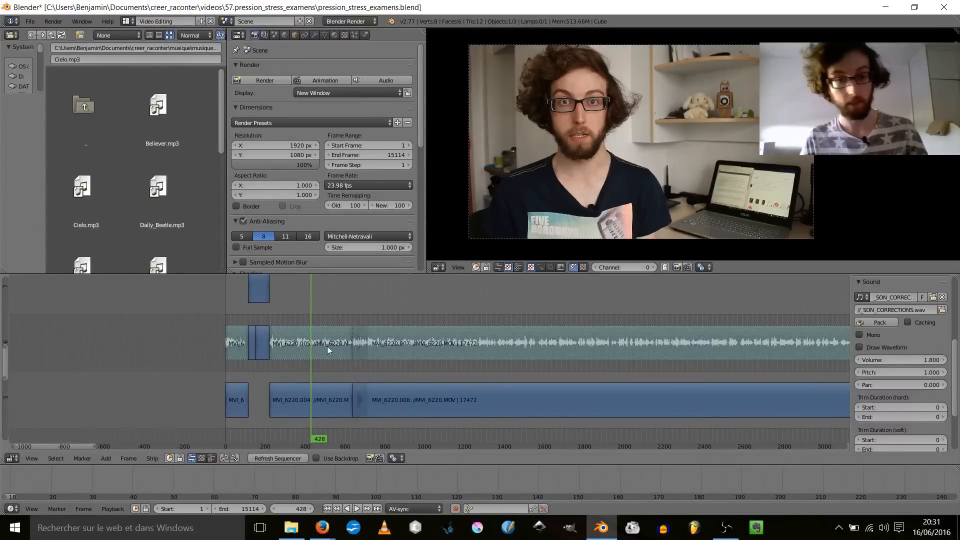
{"action": "right_click", "coordinate": [328, 344]}
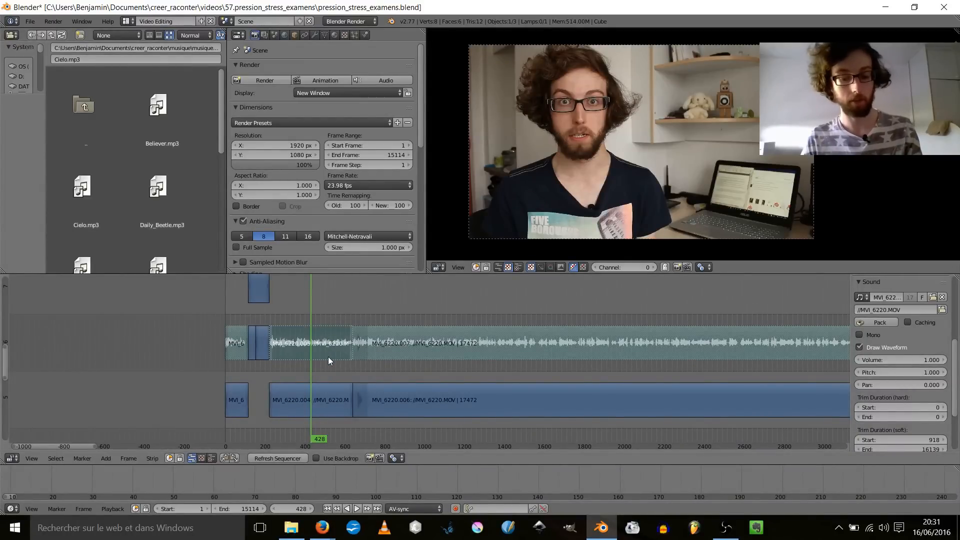
{"action": "key", "text": "alt+h"}
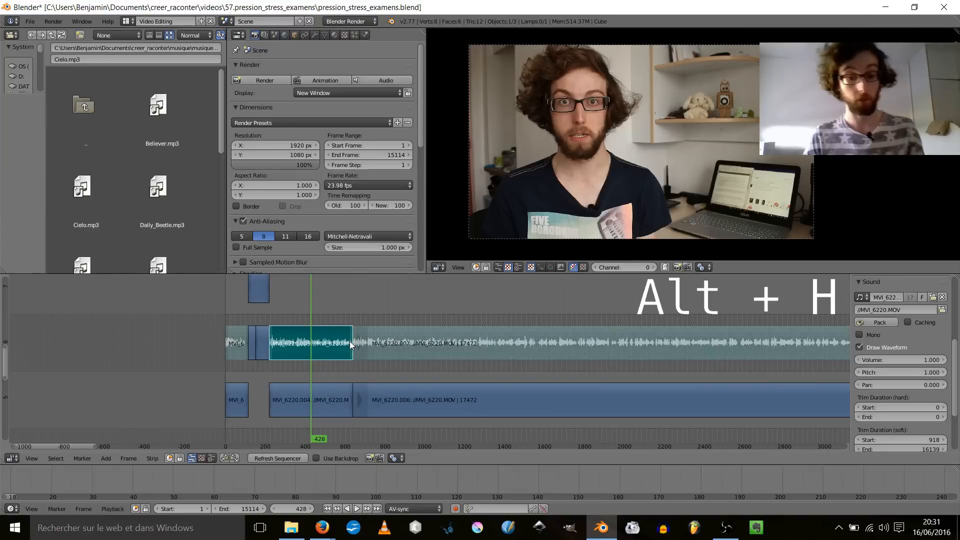
{"action": "key", "text": "h"}
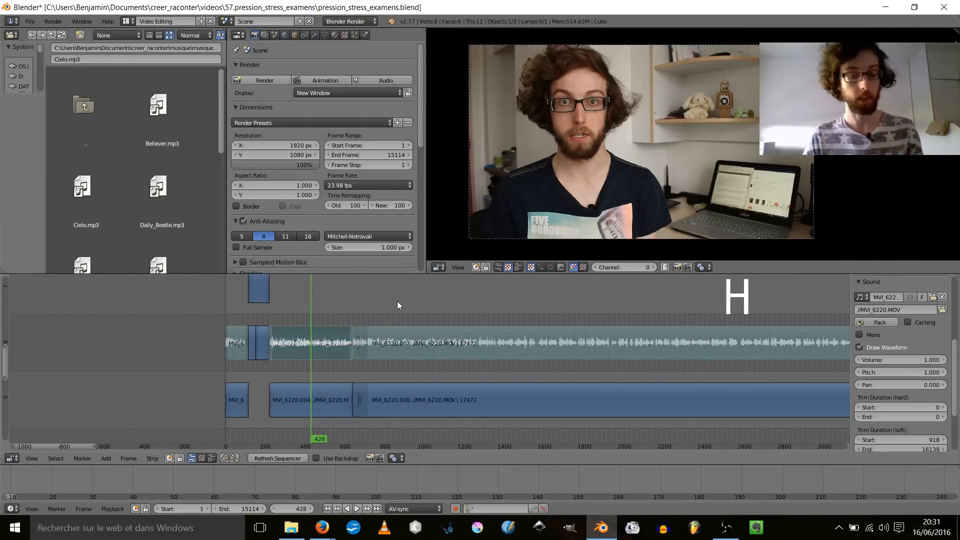
{"action": "key", "text": "alt+h"}
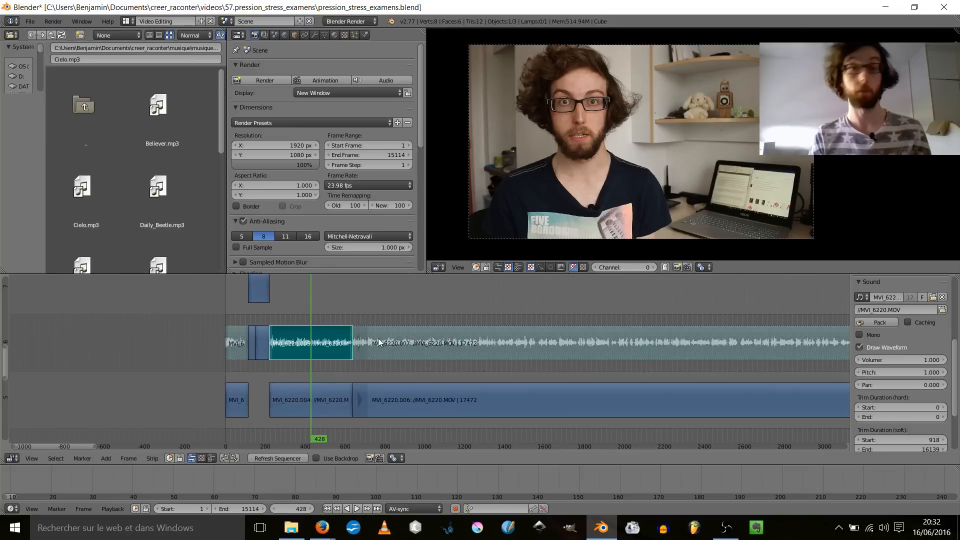
- Select the _SON_CORRECTIONS.wav strip in channel 10, play the edit briefly from frame 428, and stop playback
{"action": "middle_click_drag", "start_coordinate": [429, 359], "coordinate": [370, 344], "text": "ctrl"}
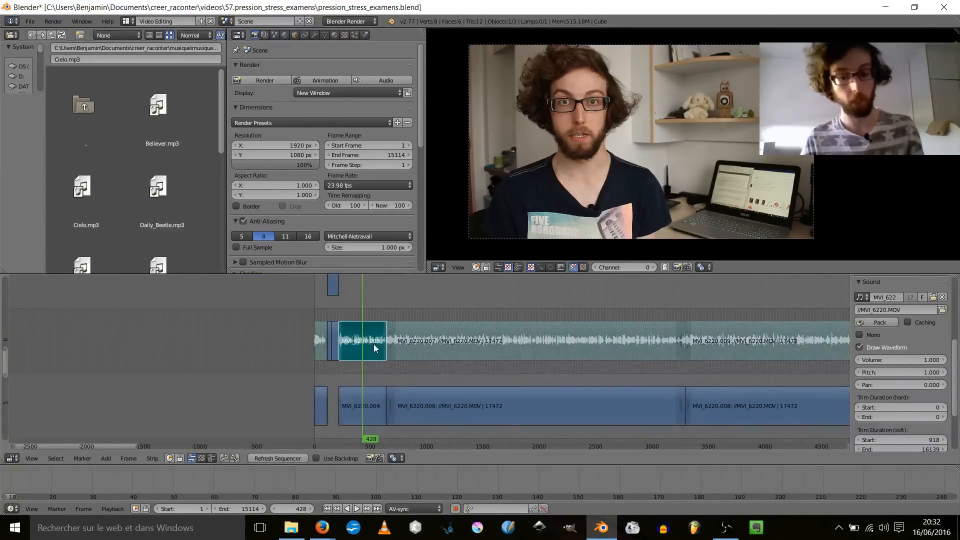
{"action": "middle_click_drag", "start_coordinate": [407, 305], "coordinate": [403, 397]}
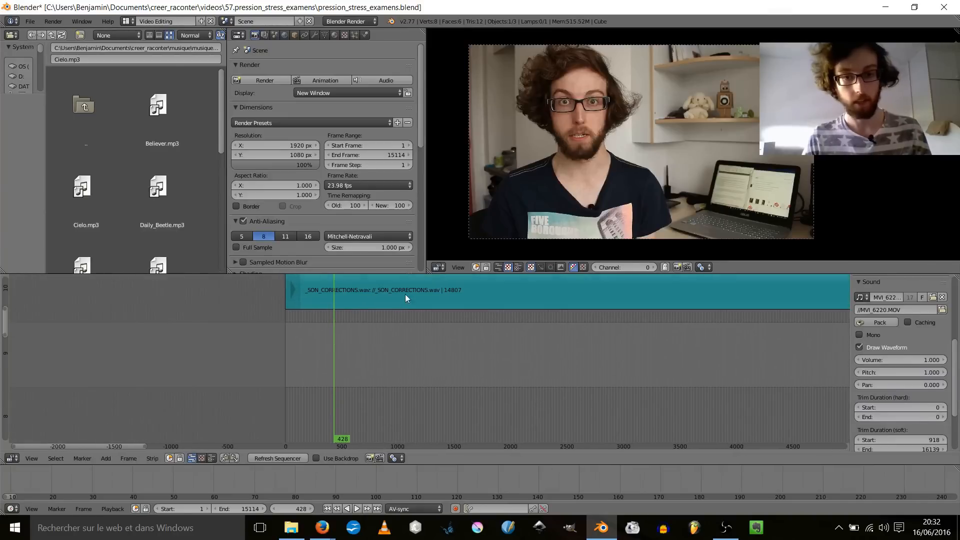
{"action": "right_click", "coordinate": [407, 296]}
{"action": "middle_click_drag", "start_coordinate": [407, 296], "coordinate": [332, 326]}
{"action": "key", "text": "alt+a"}
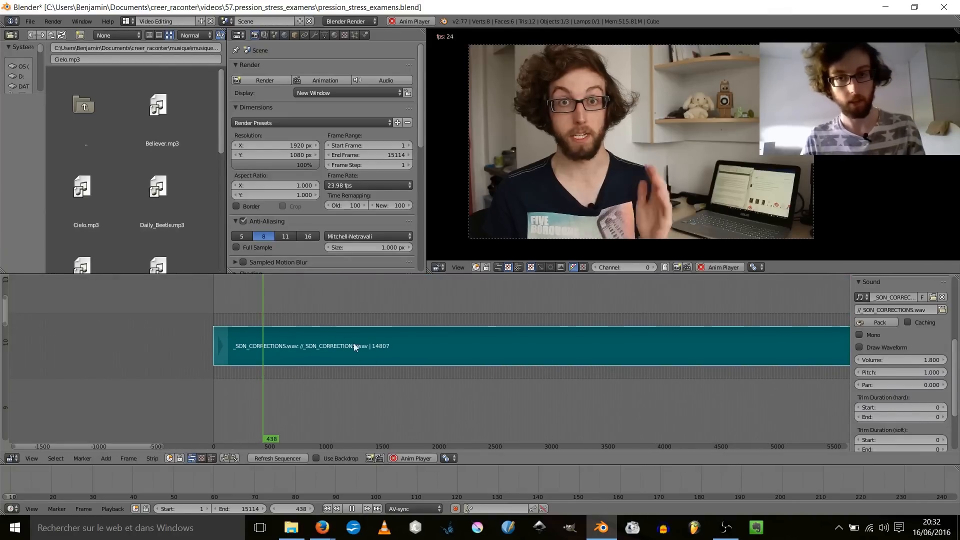
{"action": "key", "text": "alt+a"}
- Go to the end of the edit at frame 14933 and examine the video and sound strips of the FAQ_Pepites extract by selecting them
{"action": "scroll", "coordinate": [454, 349], "scroll_direction": "down", "scroll_amount": 10}
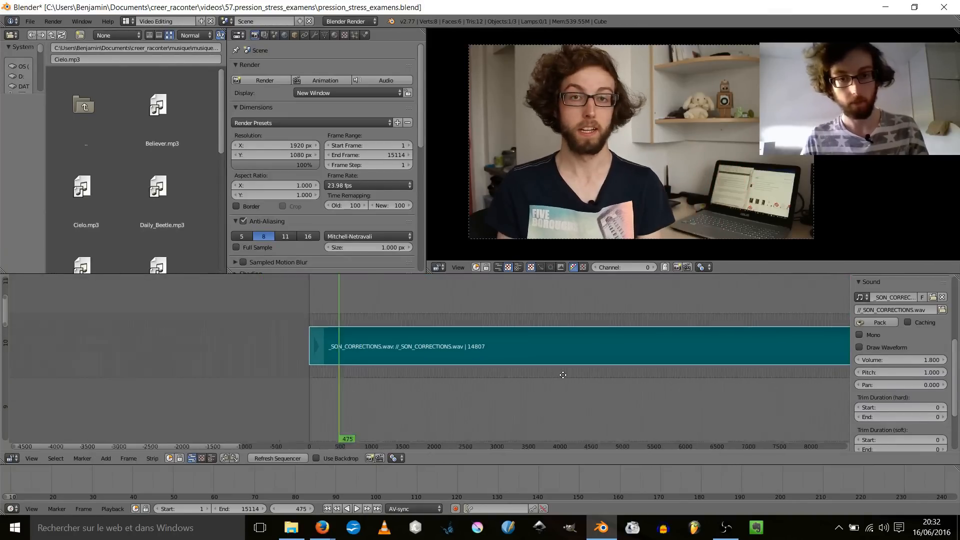
{"action": "middle_click_drag", "start_coordinate": [454, 349], "coordinate": [323, 352], "text": "ctrl"}
{"action": "middle_click_drag", "start_coordinate": [322, 352], "coordinate": [268, 309]}
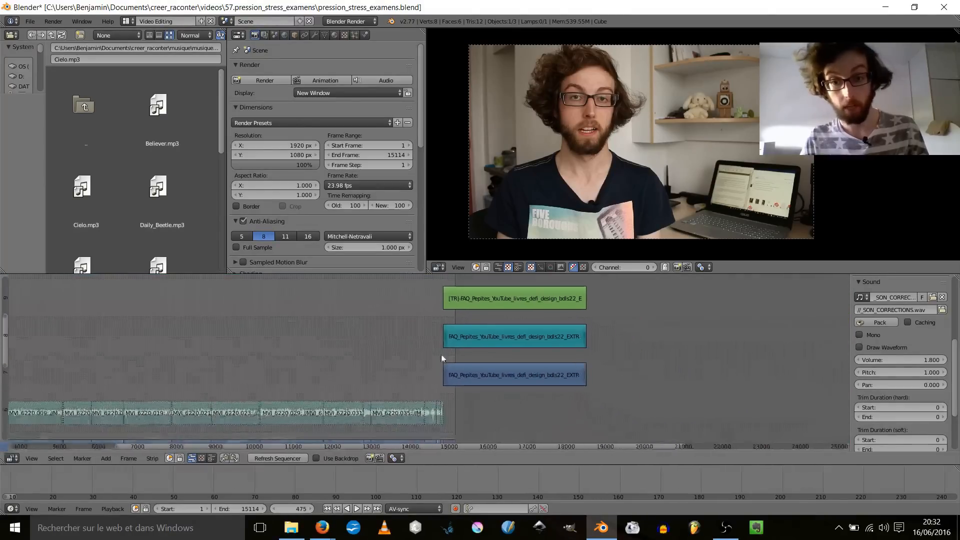
{"action": "left_click", "coordinate": [448, 356]}
{"action": "middle_click_drag", "start_coordinate": [456, 344], "coordinate": [433, 345]}
{"action": "right_click", "coordinate": [375, 328]}
{"action": "right_click", "coordinate": [373, 367]}
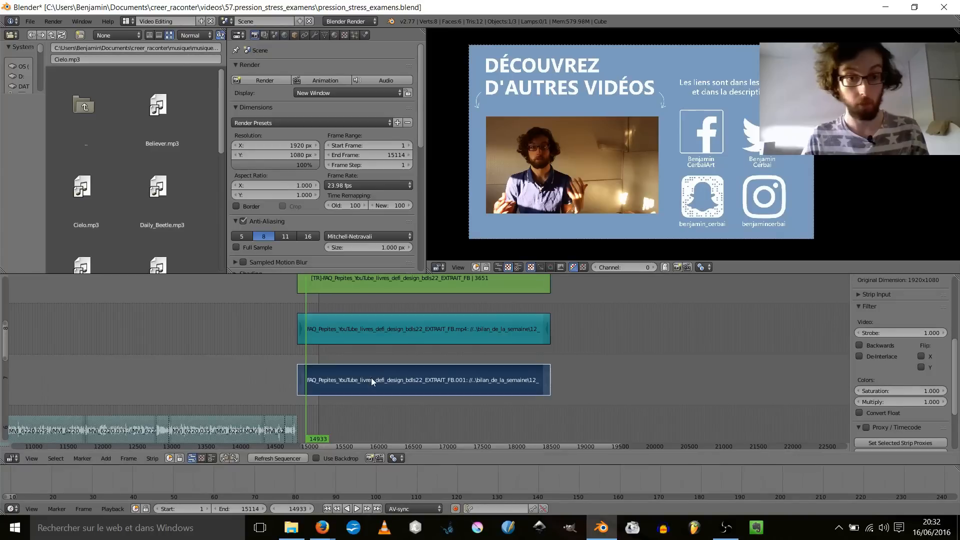
{"action": "right_click", "coordinate": [366, 326]}
{"action": "middle_click_drag", "start_coordinate": [406, 320], "coordinate": [420, 383]}
- Select the FAQ_Pepites transform strip and try scaling, moving and rotating its inset video in the preview, cancelling each transform
{"action": "right_click", "coordinate": [385, 332]}
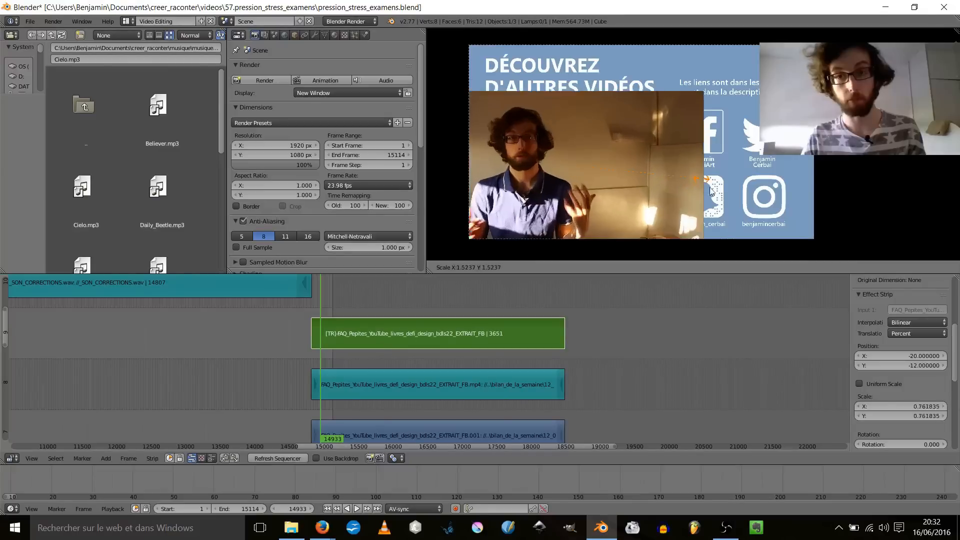
{"action": "key", "text": "g"}
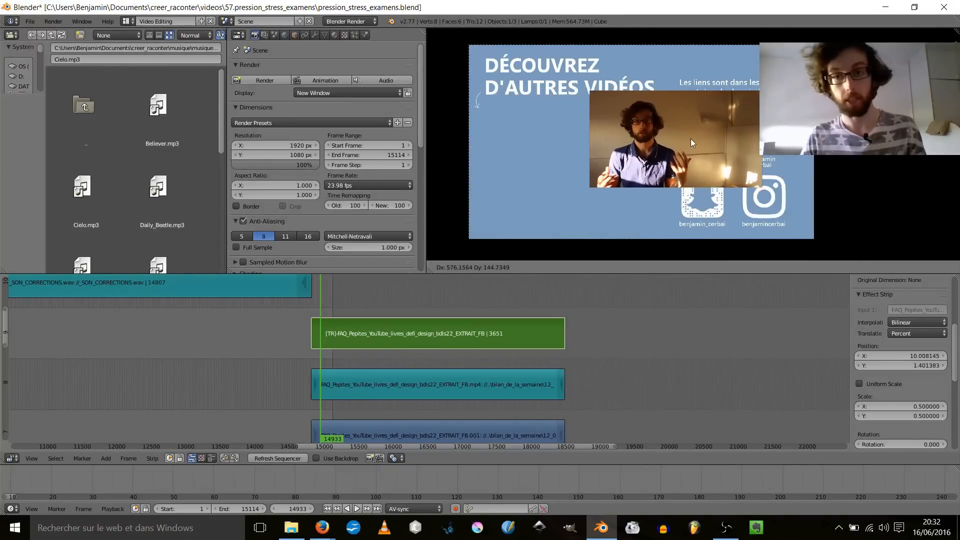
{"action": "left_click", "coordinate": [676, 176]}
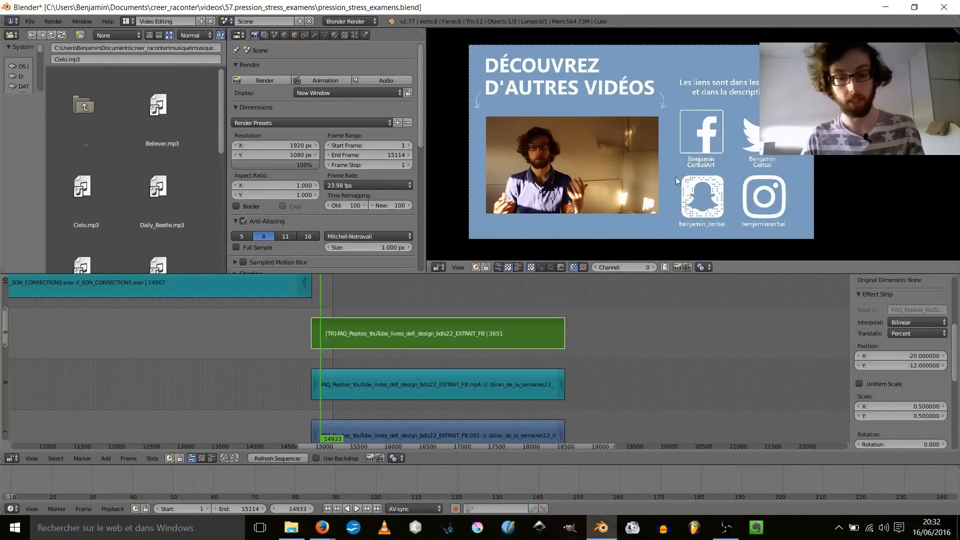
{"action": "key", "text": "r"}
{"action": "key", "text": "Escape"}
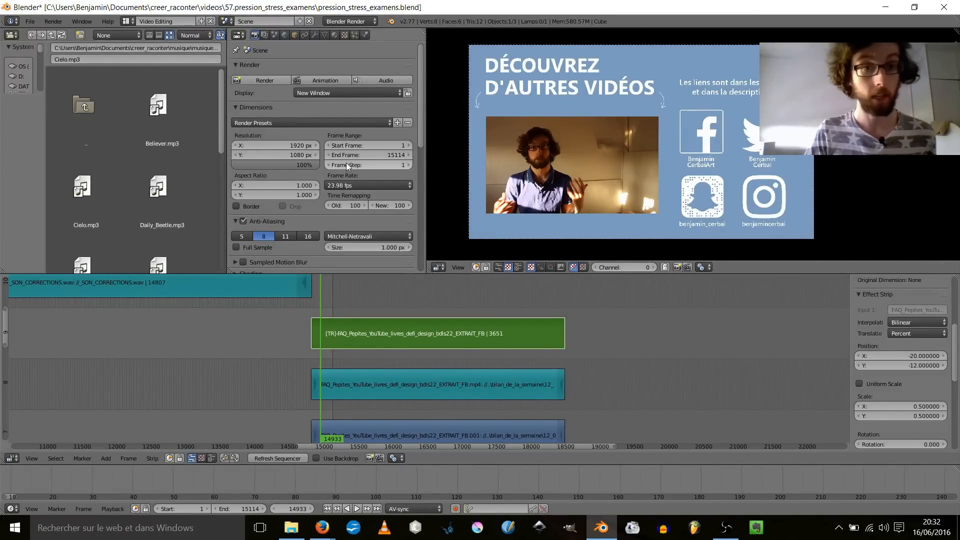
- Try altering the render resolution in the Dimensions settings, and set it to 1920 × 1080 px
{"action": "scroll", "coordinate": [346, 163], "scroll_direction": "down", "scroll_amount": 2}
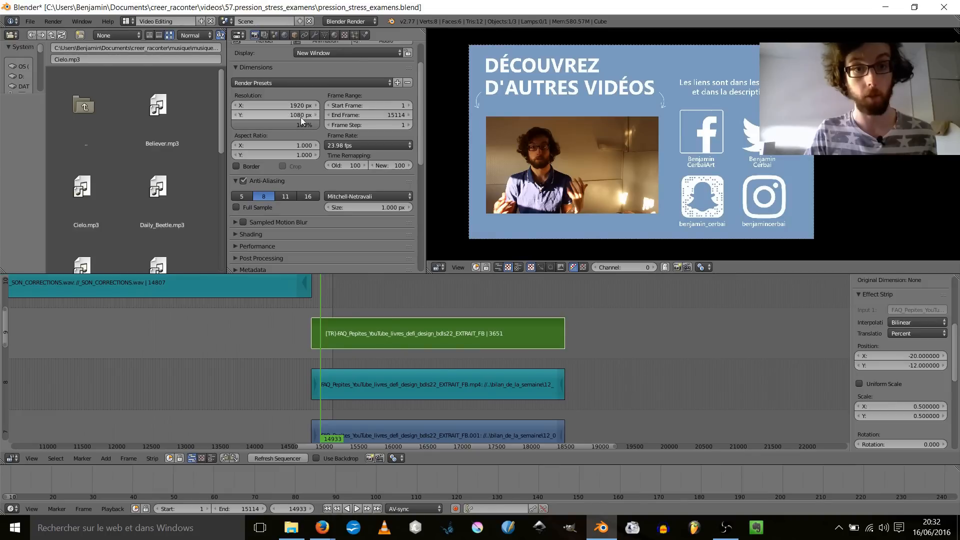
{"action": "mouse_move", "coordinate": [301, 107]}
{"action": "left_mouse_down"}
{"action": "mouse_move", "coordinate": [258, 107]}
{"action": "mouse_move", "coordinate": [298, 107]}
{"action": "left_mouse_up"}
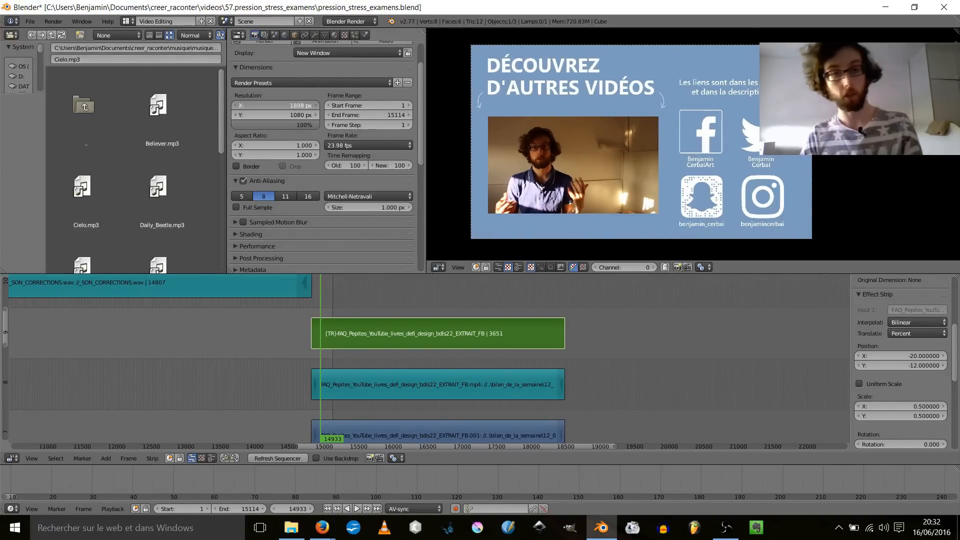
{"action": "left_click", "coordinate": [291, 106]}
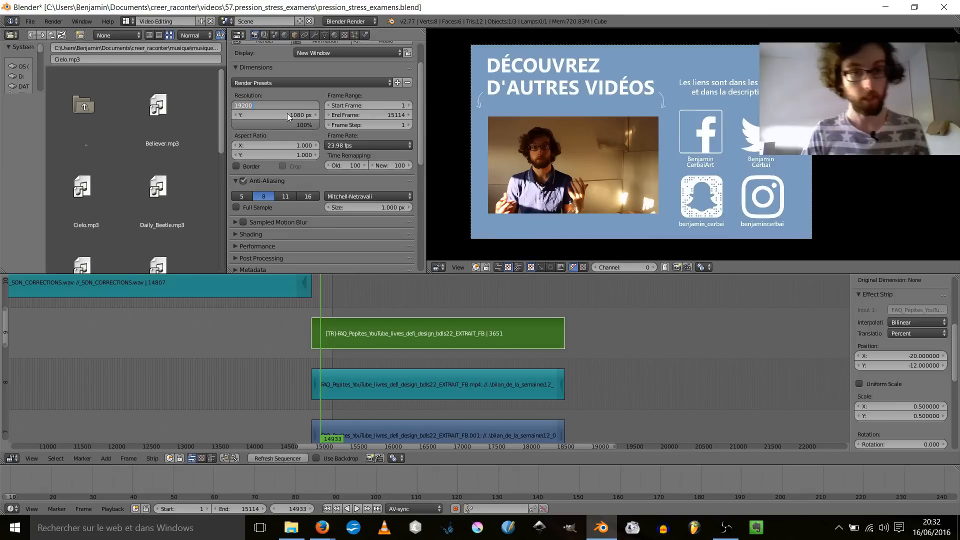
{"action": "key", "text": "Return"}
{"action": "key", "text": "BackSpace"}
{"action": "left_click", "coordinate": [291, 103]}
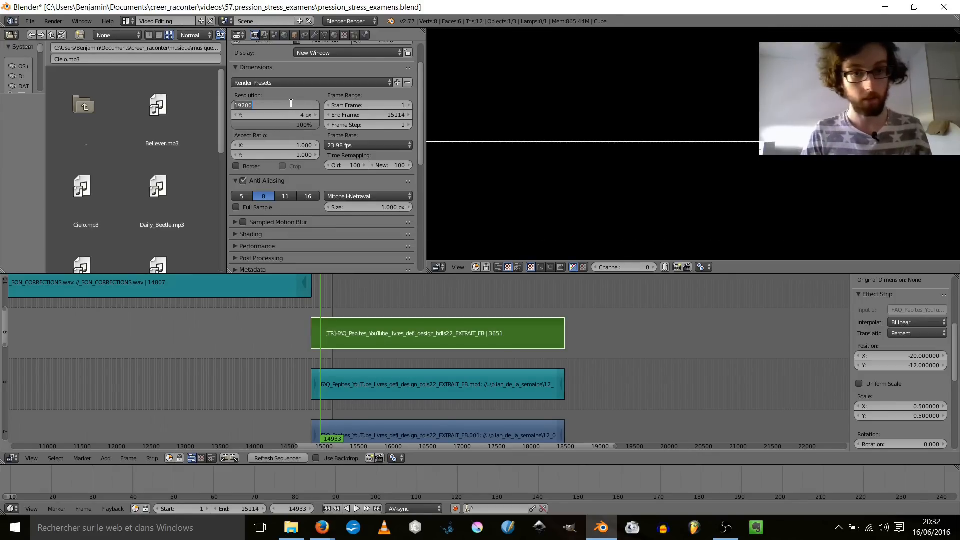
{"action": "type", "text": "1920"}
{"action": "key", "text": "Return"}
{"action": "left_click", "coordinate": [288, 115]}
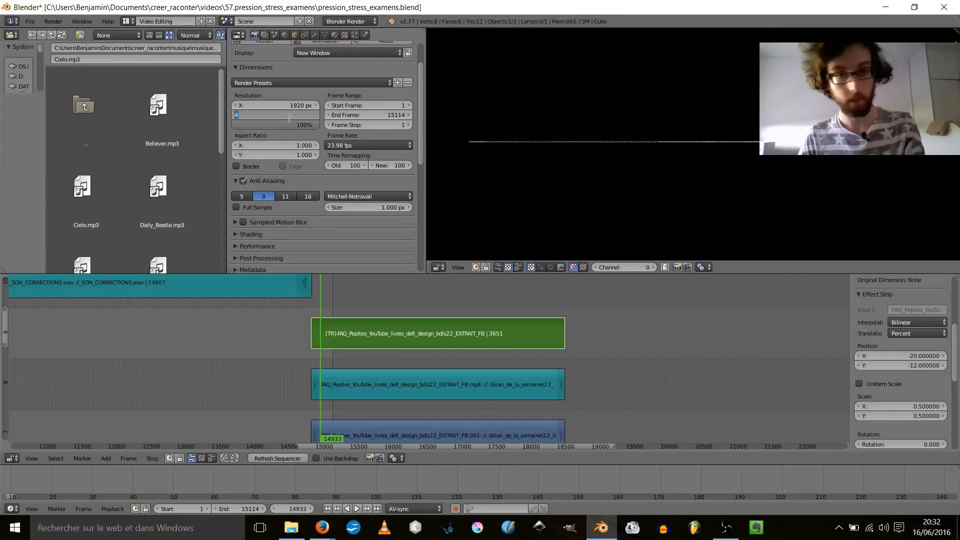
{"action": "type", "text": "1080"}
{"action": "key", "text": "Return"}
- Try render resolution percentages of 50% and 75%, and restore the percentage to 100%
{"action": "left_click", "coordinate": [296, 126]}
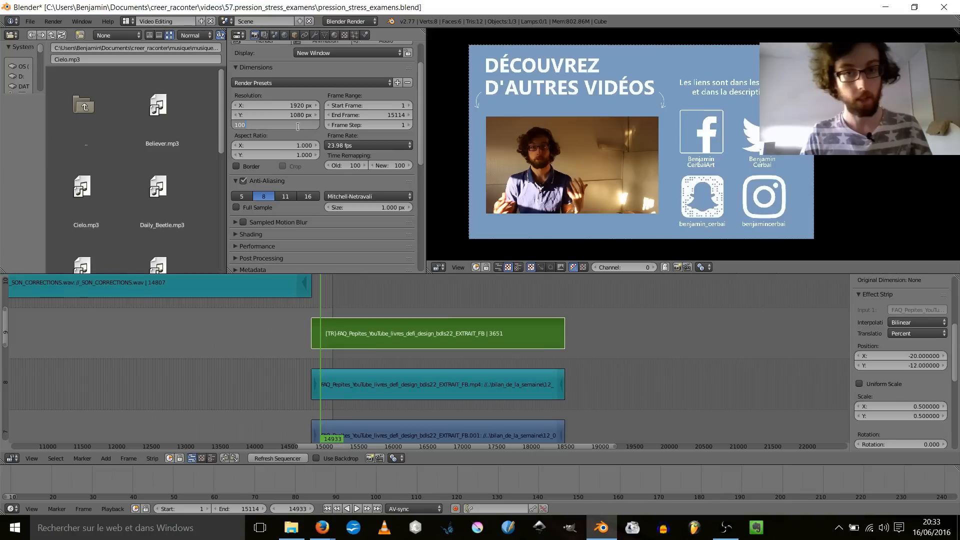
{"action": "type", "text": "5"}
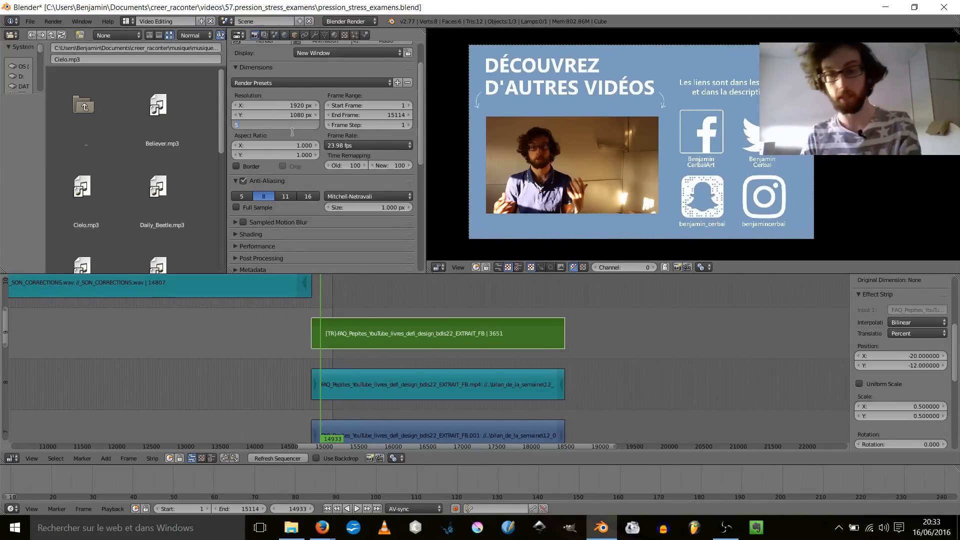
{"action": "type", "text": "07"}
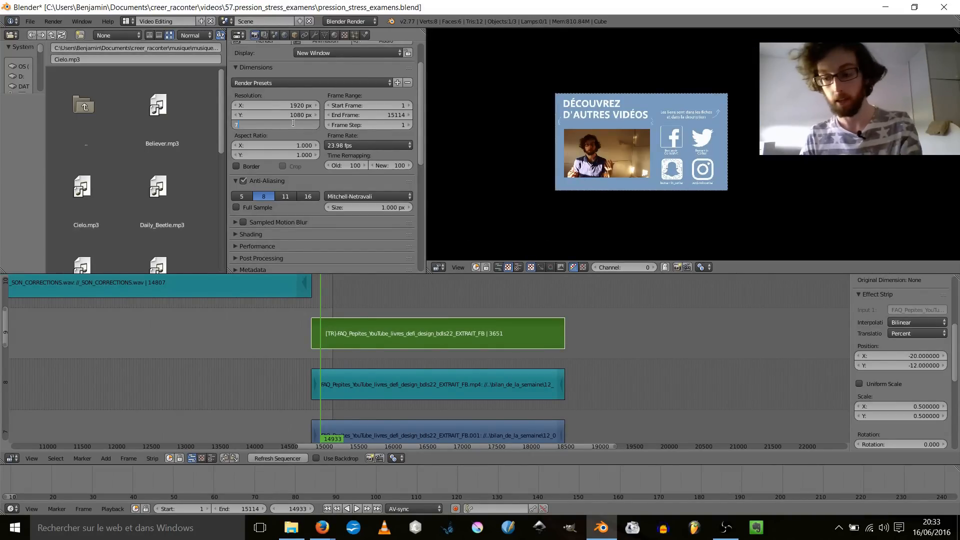
{"action": "type", "text": "5"}
{"action": "key", "text": "Return"}
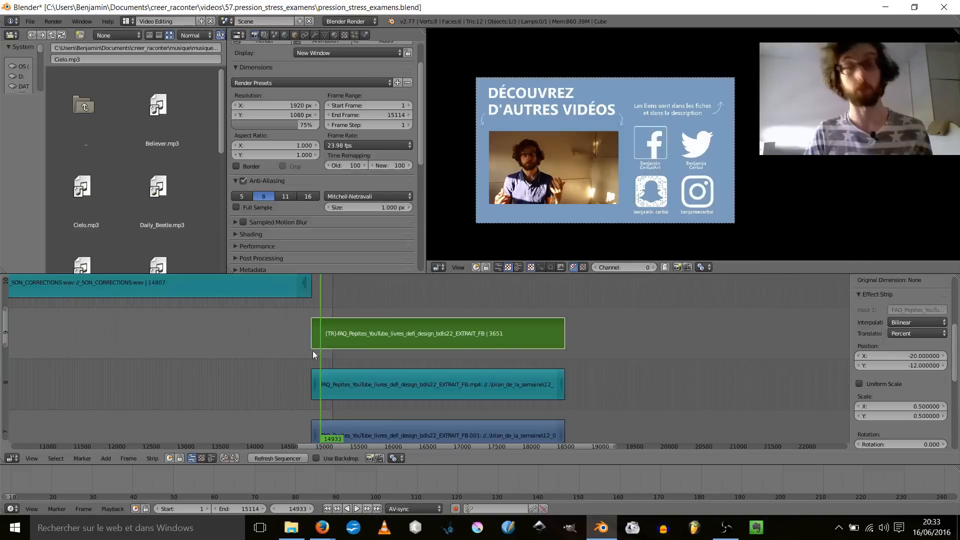
{"action": "middle_click_drag", "start_coordinate": [313, 350], "coordinate": [318, 342], "text": "ctrl"}
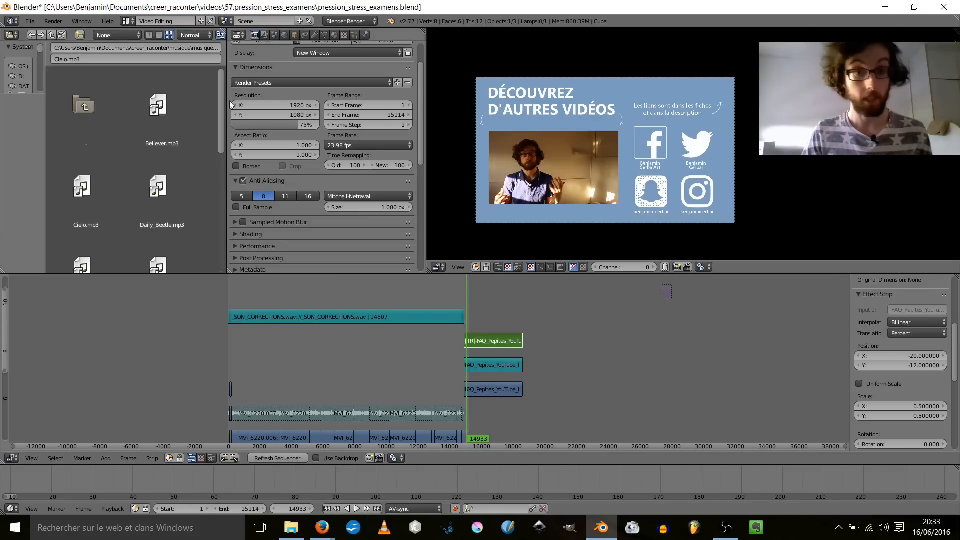
{"action": "left_click_drag", "start_coordinate": [295, 126], "coordinate": [319, 126]}
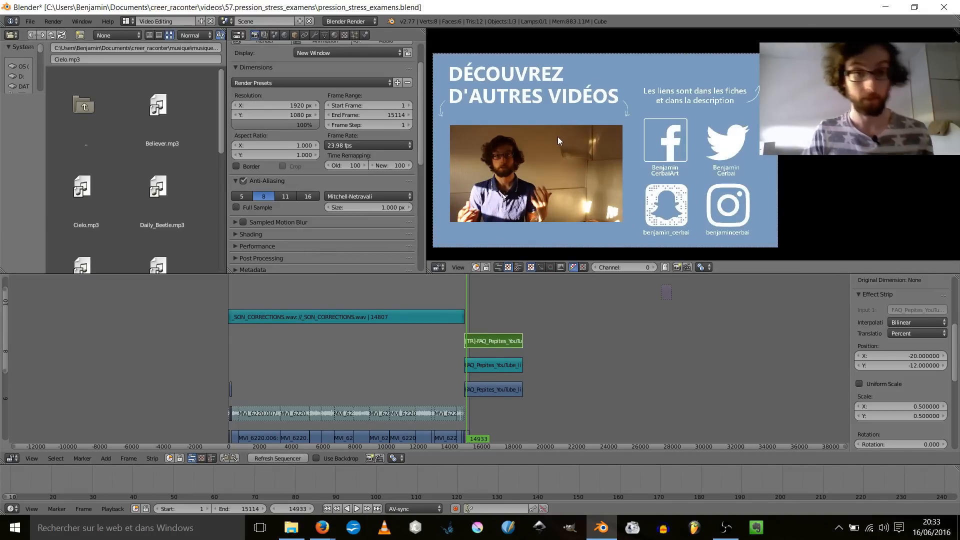
- Review the render output and encoding settings, and place the playhead on frame 15134 at the end of the closing card strip
{"action": "scroll", "coordinate": [238, 188], "scroll_direction": "down", "scroll_amount": 2}
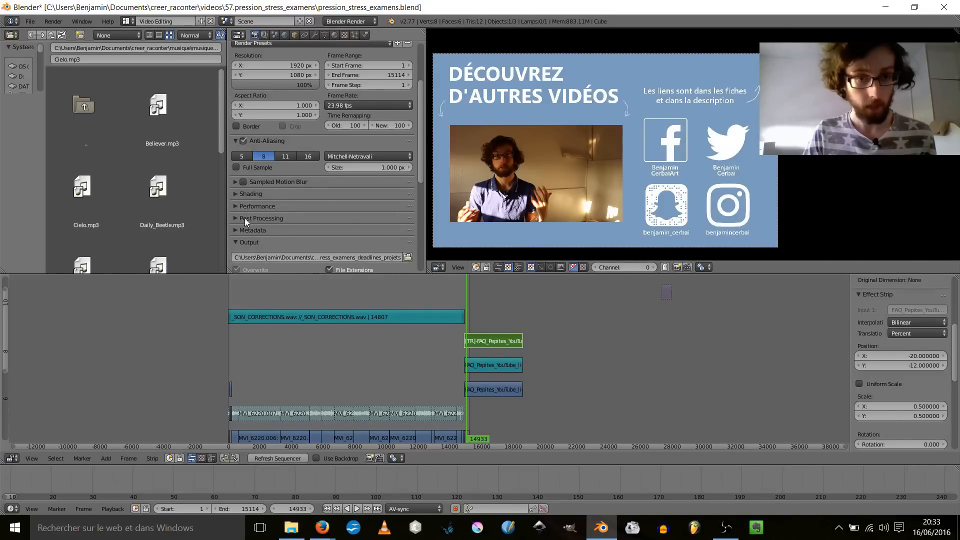
{"action": "scroll", "coordinate": [316, 187], "scroll_direction": "down", "scroll_amount": 8}
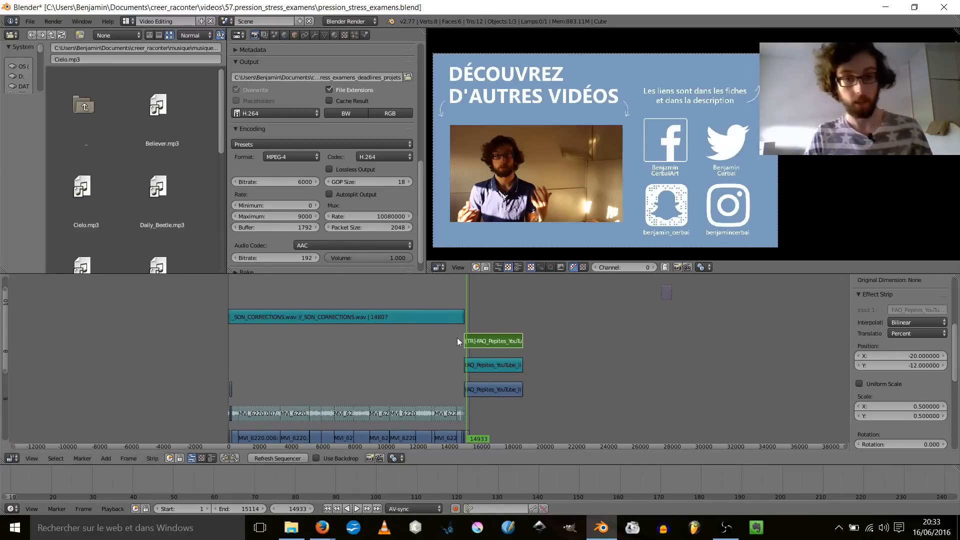
{"action": "scroll", "coordinate": [457, 337], "scroll_direction": "up", "scroll_amount": 4}
{"action": "middle_click_drag", "start_coordinate": [525, 330], "coordinate": [563, 310]}
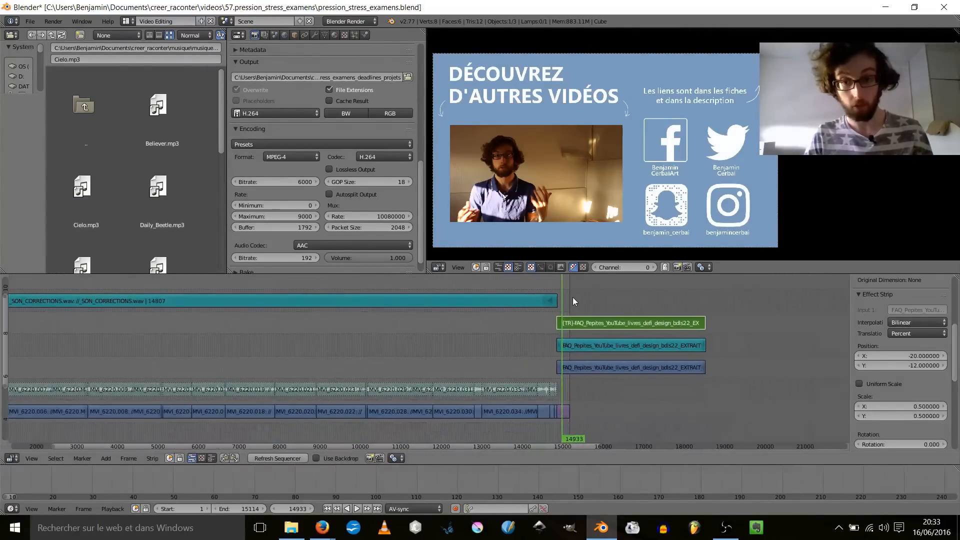
{"action": "left_click", "coordinate": [570, 300]}
{"action": "key", "text": "alt+a"}
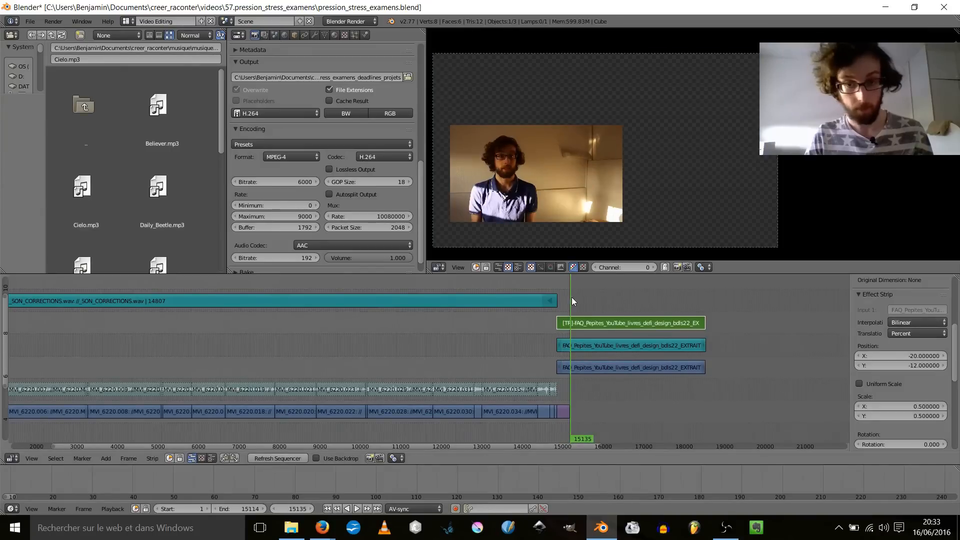
{"action": "key", "text": "Left"}
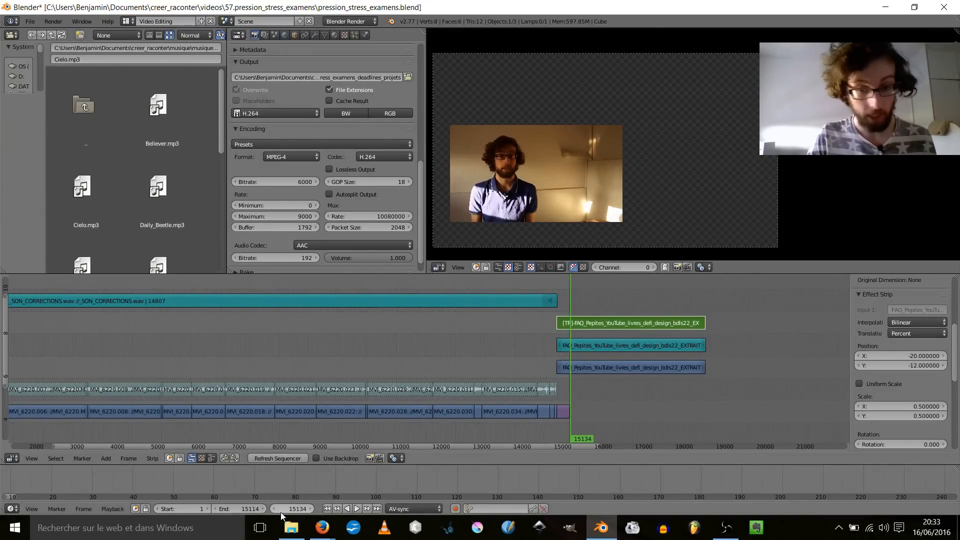
- Set the timeline's end frame to 15134
{"action": "left_click", "coordinate": [247, 509]}
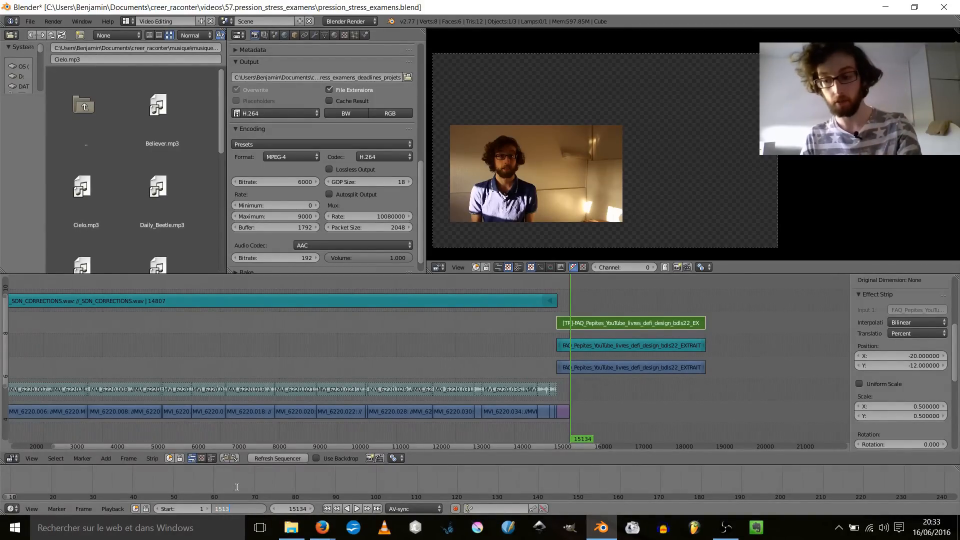
{"action": "type", "text": "15134"}
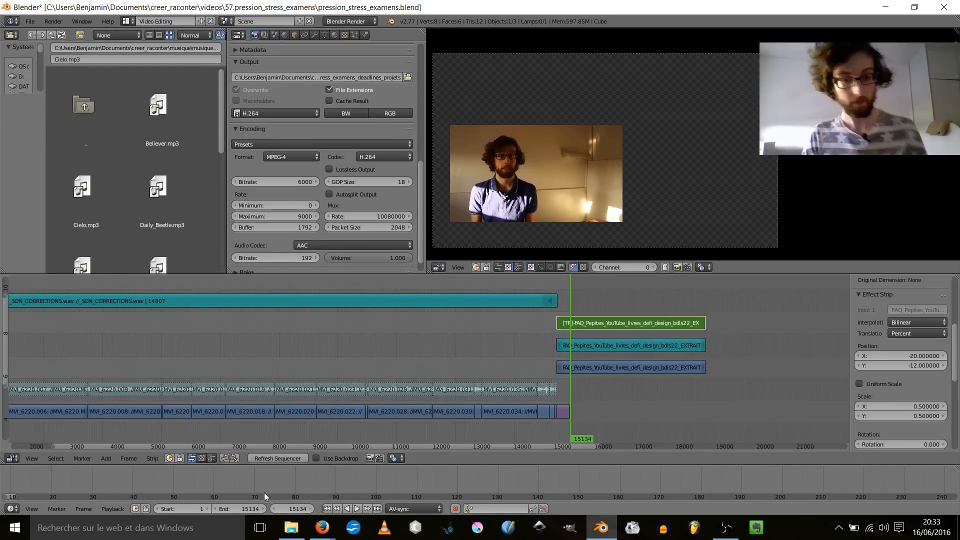
{"action": "key", "text": "Return"}
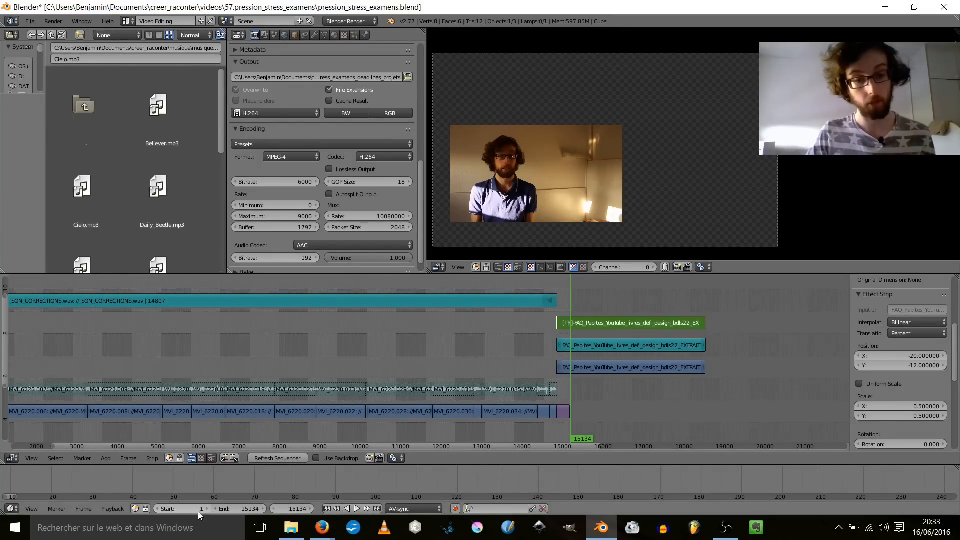
- Set the timeline's end frame to 15114
{"action": "left_click", "coordinate": [240, 508]}
{"action": "type", "text": "15114"}
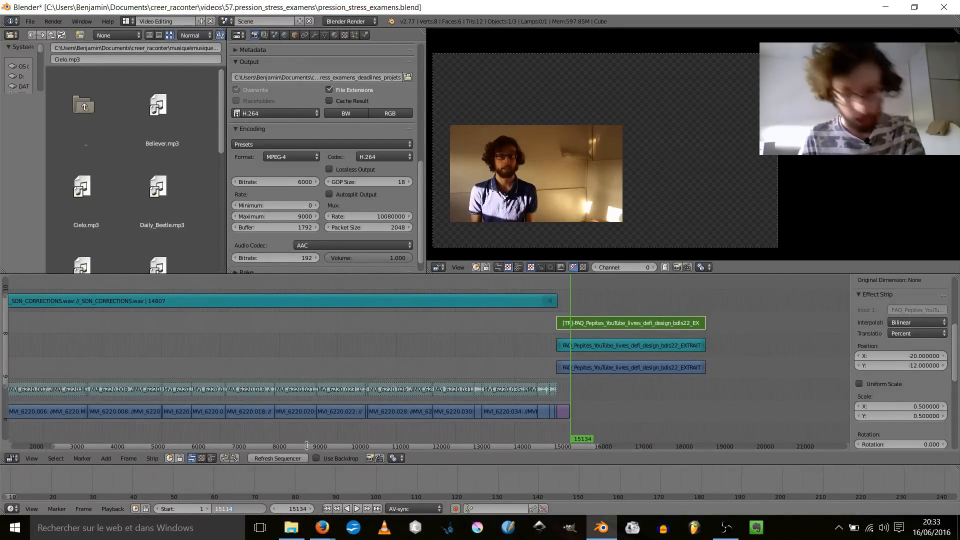
{"action": "key", "text": "Return"}
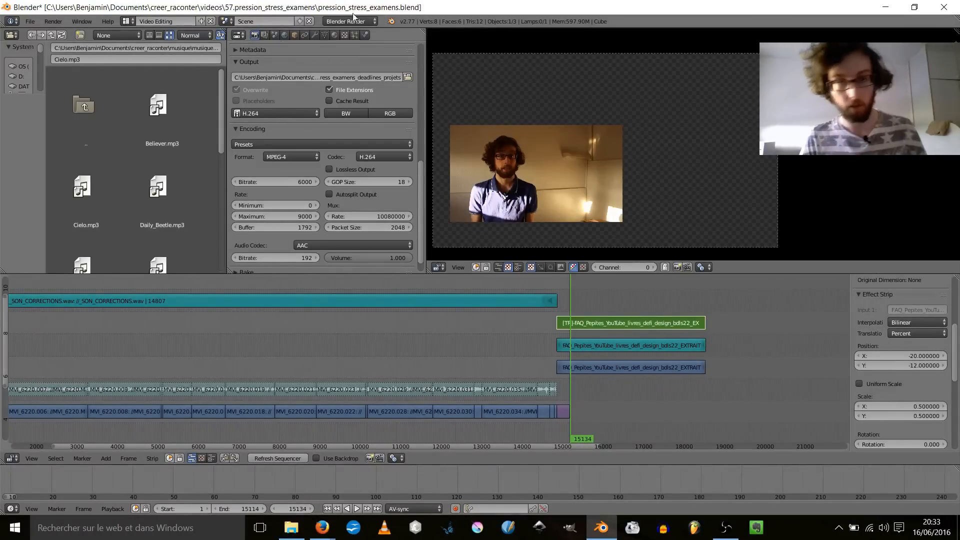
- Choose H.264 as the movie file format in the render output settings
{"action": "scroll", "coordinate": [304, 142], "scroll_direction": "up", "scroll_amount": 5}
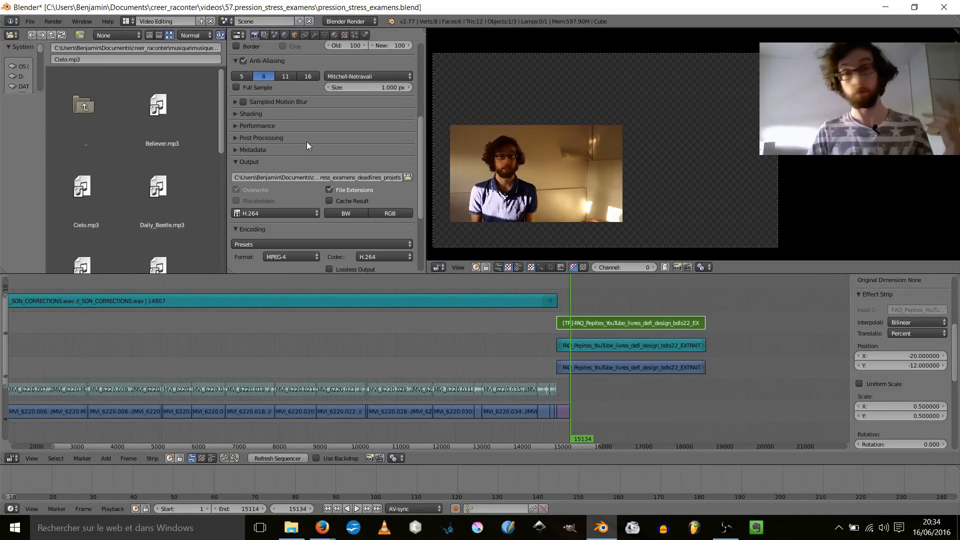
{"action": "scroll", "coordinate": [307, 141], "scroll_direction": "down", "scroll_amount": 2}
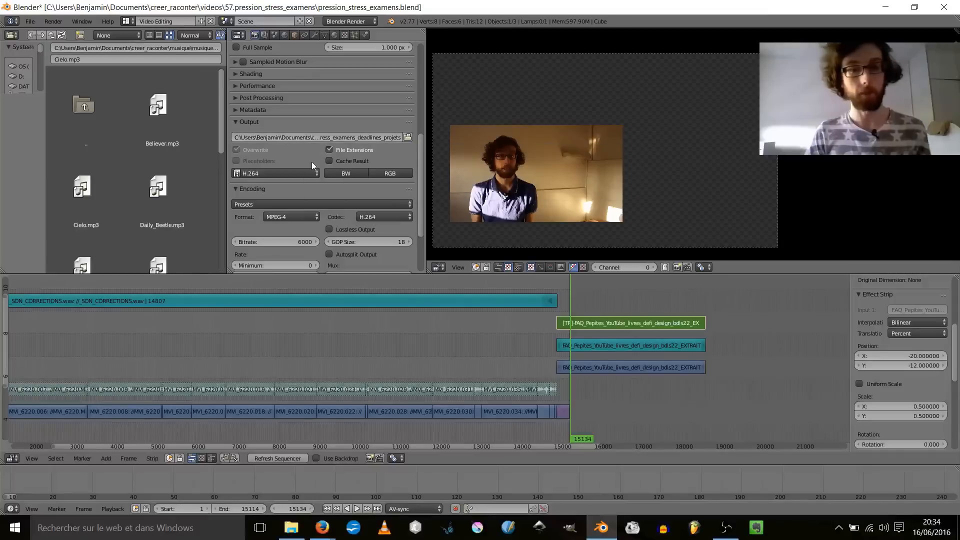
{"action": "scroll", "coordinate": [303, 161], "scroll_direction": "up", "scroll_amount": 6}
{"action": "scroll", "coordinate": [307, 163], "scroll_direction": "down", "scroll_amount": 6}
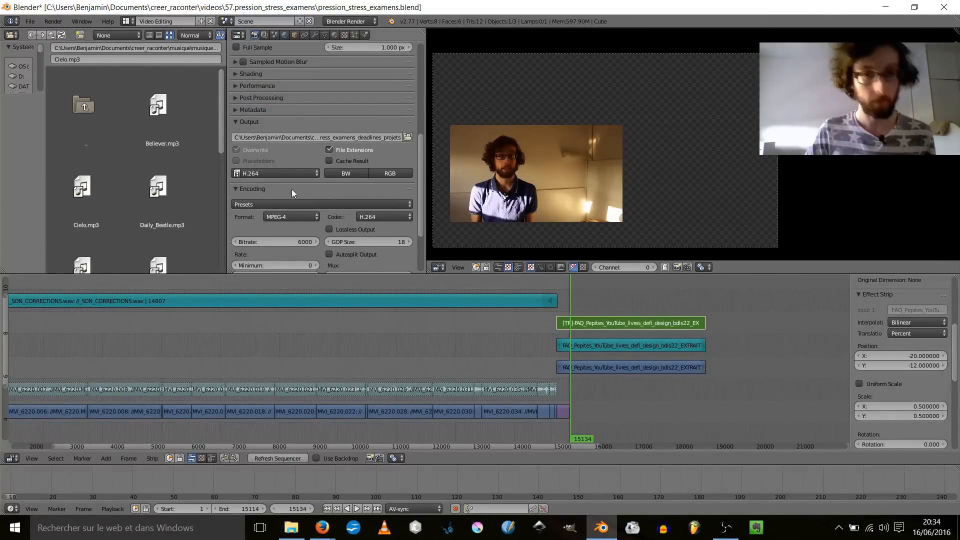
{"action": "left_click", "coordinate": [297, 173]}
{"action": "left_click", "coordinate": [310, 185]}
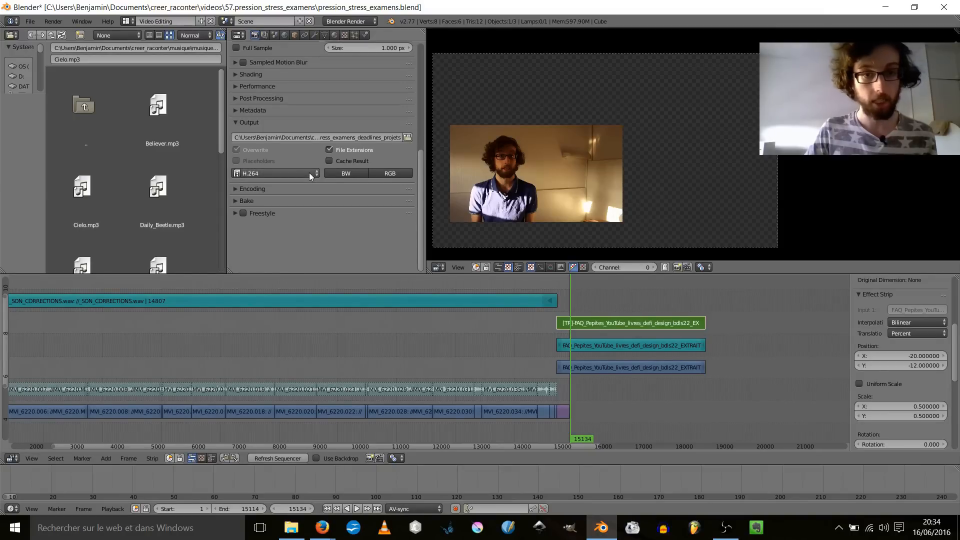
{"action": "left_click", "coordinate": [309, 172]}
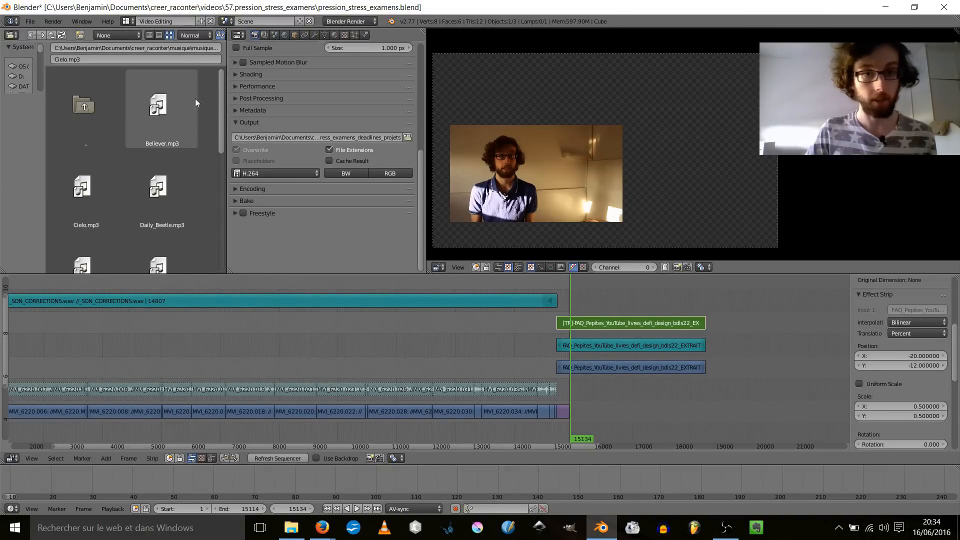
{"action": "left_click", "coordinate": [290, 172]}
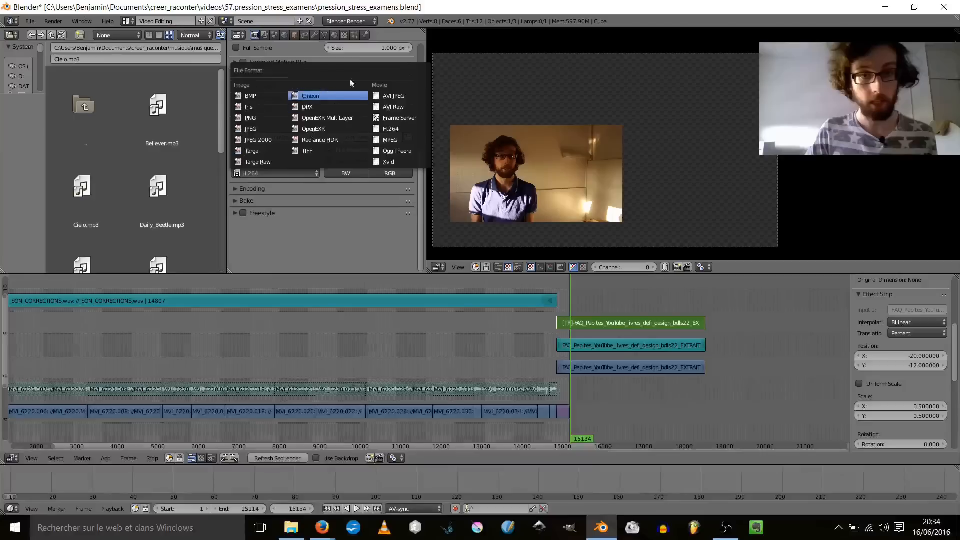
{"action": "left_click", "coordinate": [400, 128]}
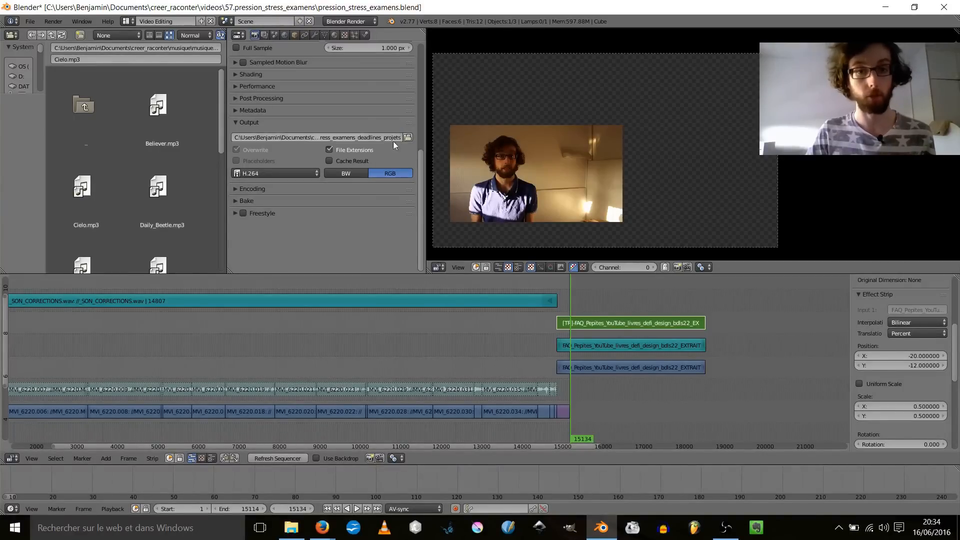
- Expand the Encoding settings, and review the available container formats, video codecs and audio codecs
{"action": "left_click", "coordinate": [236, 189]}
{"action": "scroll", "coordinate": [240, 150], "scroll_direction": "down", "scroll_amount": 4}
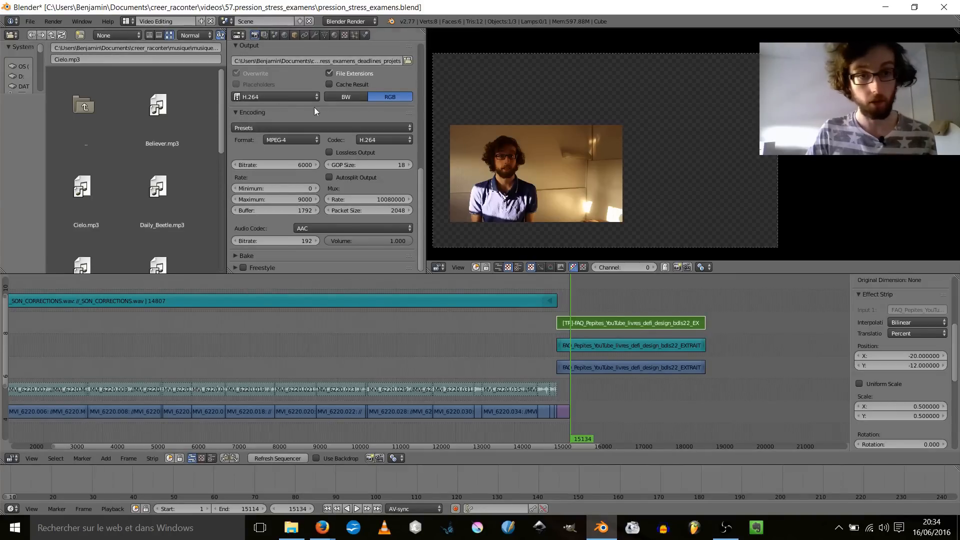
{"action": "left_click", "coordinate": [291, 141]}
{"action": "left_click", "coordinate": [290, 174]}
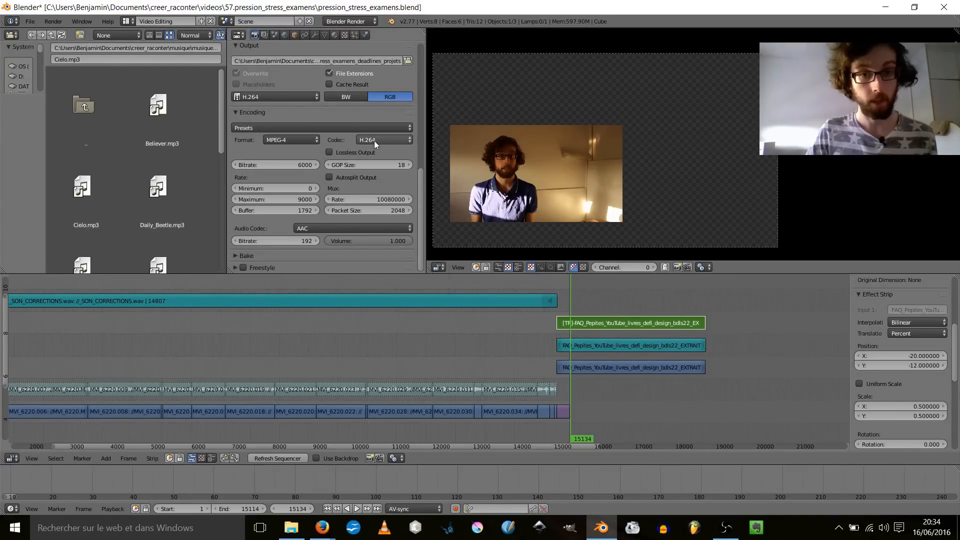
{"action": "left_click", "coordinate": [374, 140]}
{"action": "left_click", "coordinate": [380, 217]}
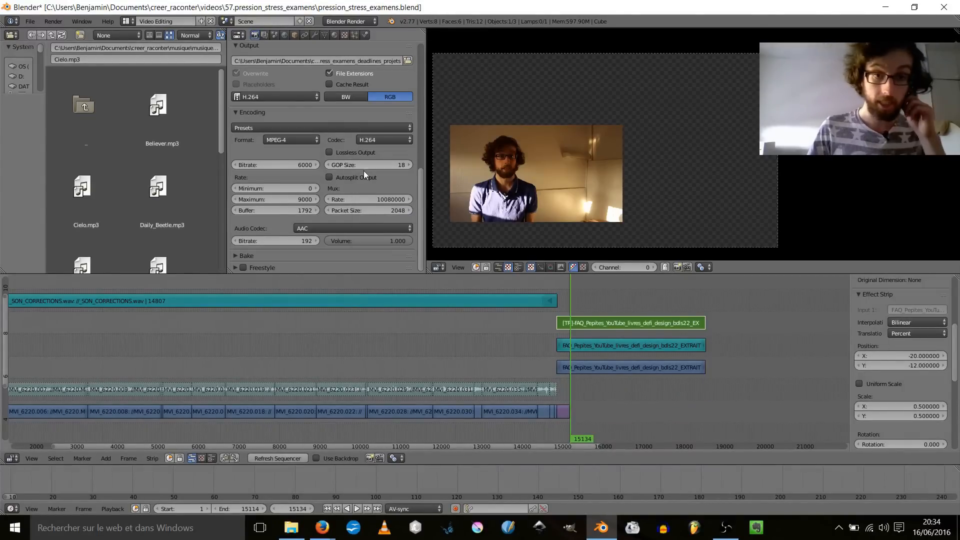
{"action": "left_click", "coordinate": [332, 229]}
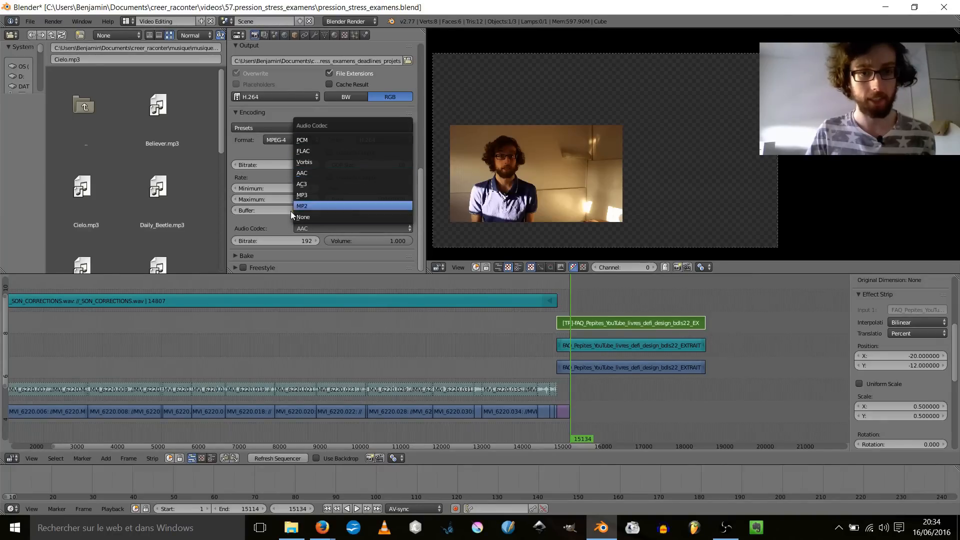
- Browse the recent folders, Documents and Image-Line as render output locations, and leave the output path's file browser
{"action": "scroll", "coordinate": [290, 237], "scroll_direction": "up", "scroll_amount": 5}
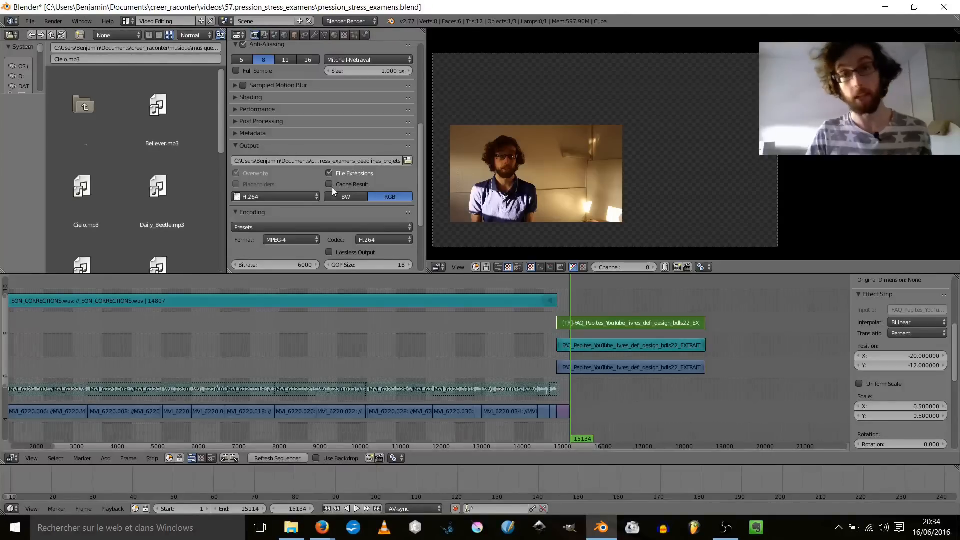
{"action": "left_click", "coordinate": [408, 161]}
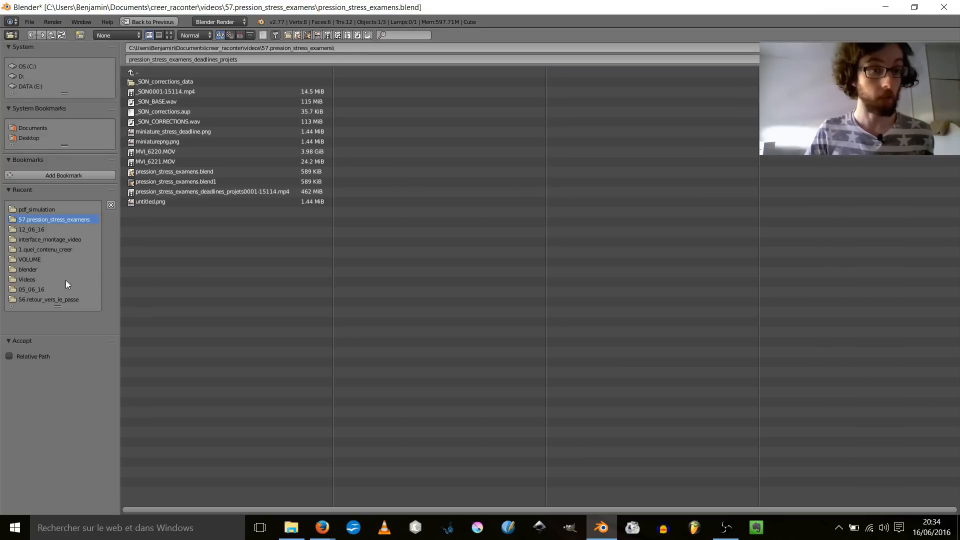
{"action": "left_click", "coordinate": [34, 230]}
{"action": "left_click", "coordinate": [37, 220]}
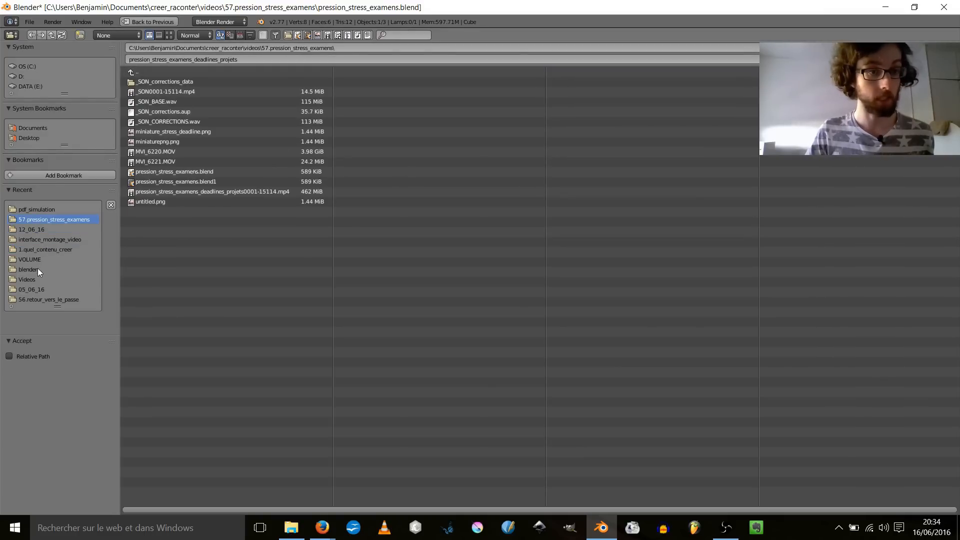
{"action": "left_click", "coordinate": [38, 270]}
{"action": "left_click", "coordinate": [44, 240]}
{"action": "left_click", "coordinate": [38, 128]}
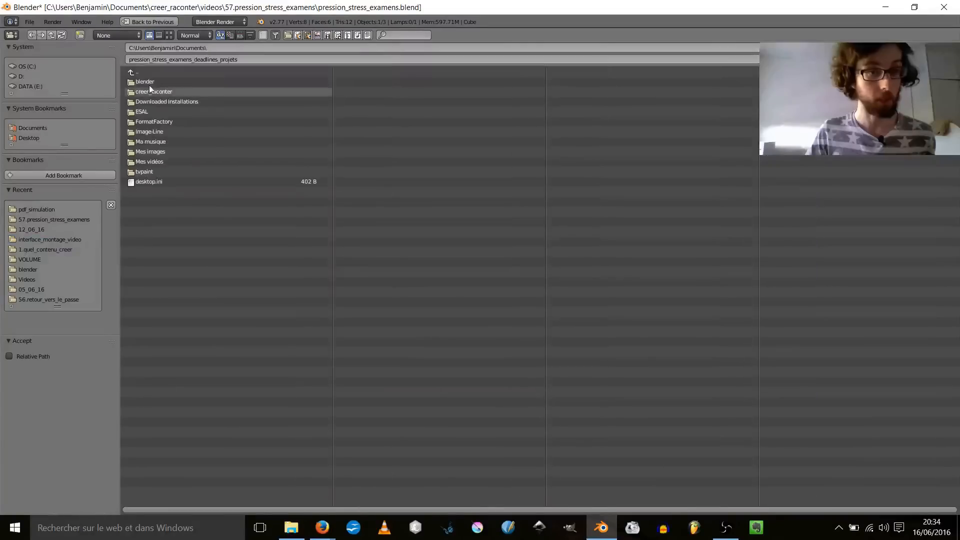
{"action": "left_click", "coordinate": [153, 132]}
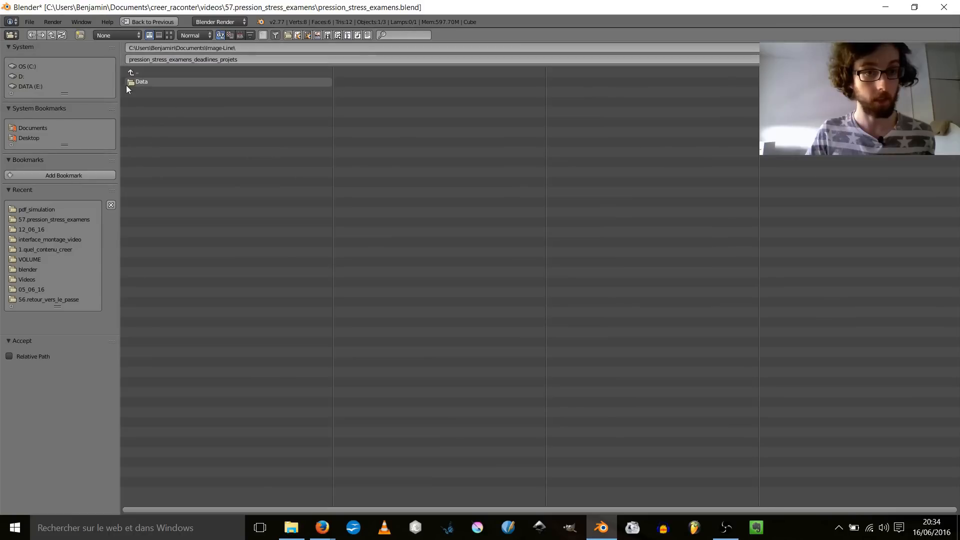
{"action": "left_click", "coordinate": [142, 81]}
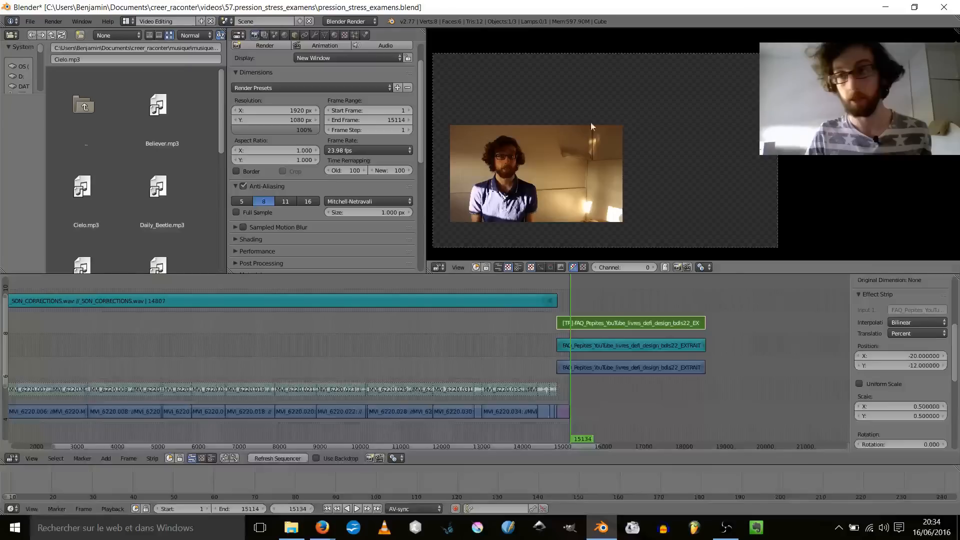
- Try Full Screen as the render display mode, and restore it to New Window
{"action": "scroll", "coordinate": [336, 170], "scroll_direction": "down", "scroll_amount": 8}
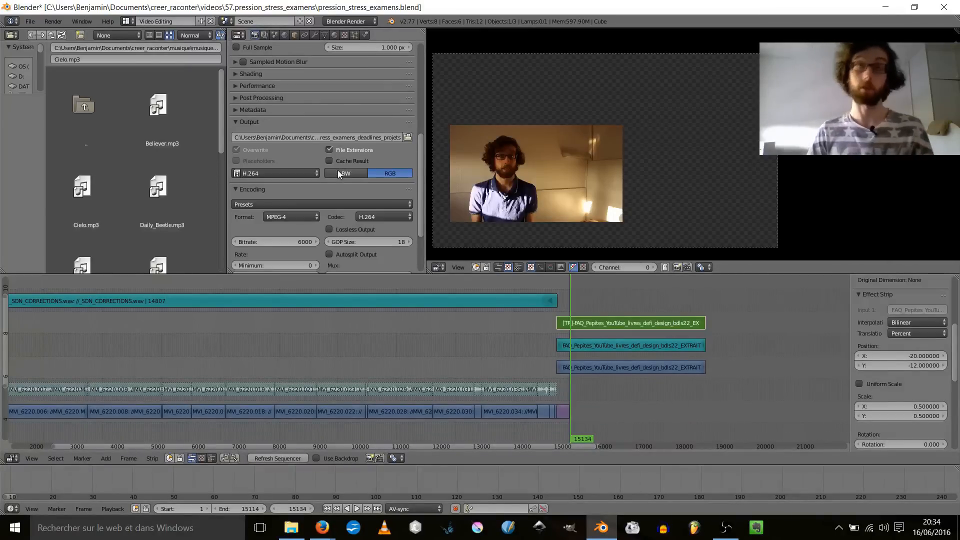
{"action": "scroll", "coordinate": [356, 157], "scroll_direction": "up", "scroll_amount": 10}
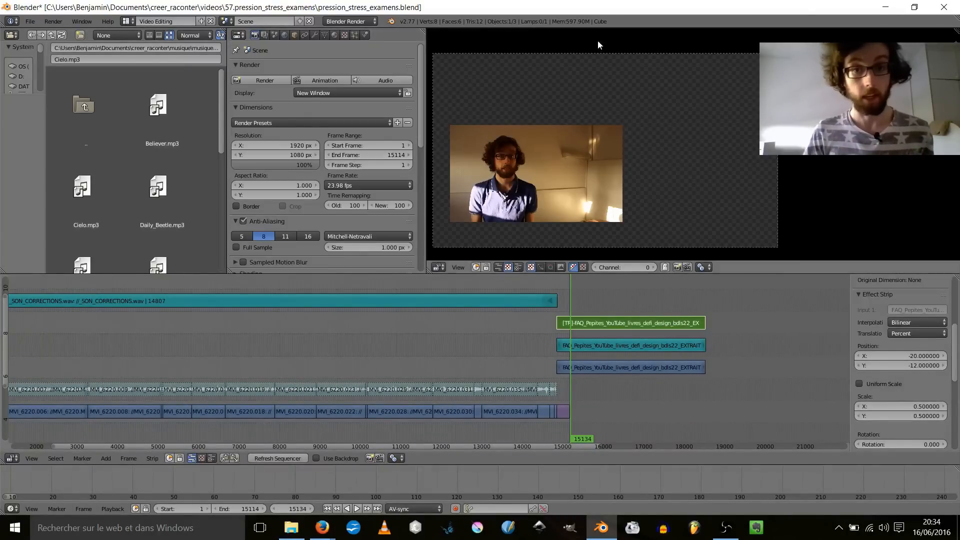
{"action": "left_click", "coordinate": [336, 92]}
{"action": "left_click", "coordinate": [340, 60]}
{"action": "left_click", "coordinate": [334, 90]}
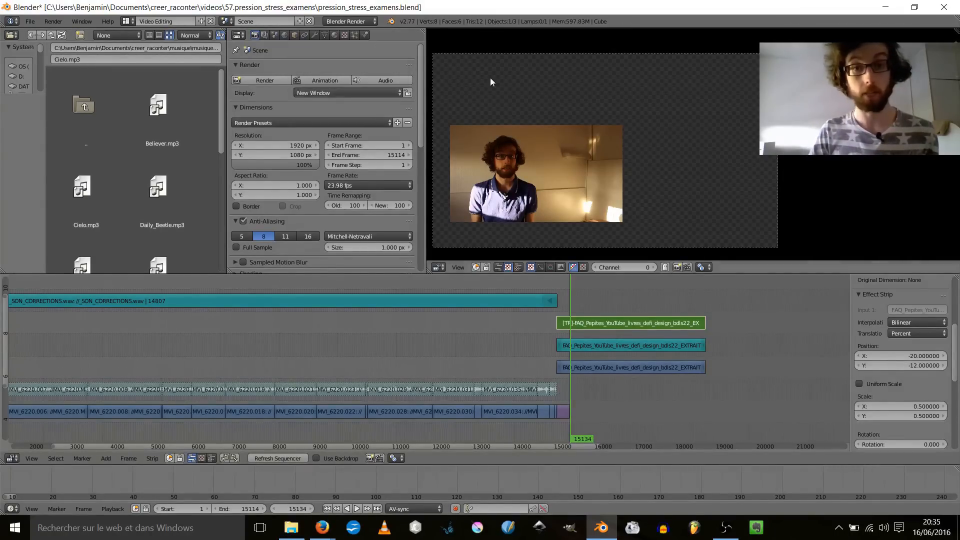
{"action": "left_click", "coordinate": [346, 93]}
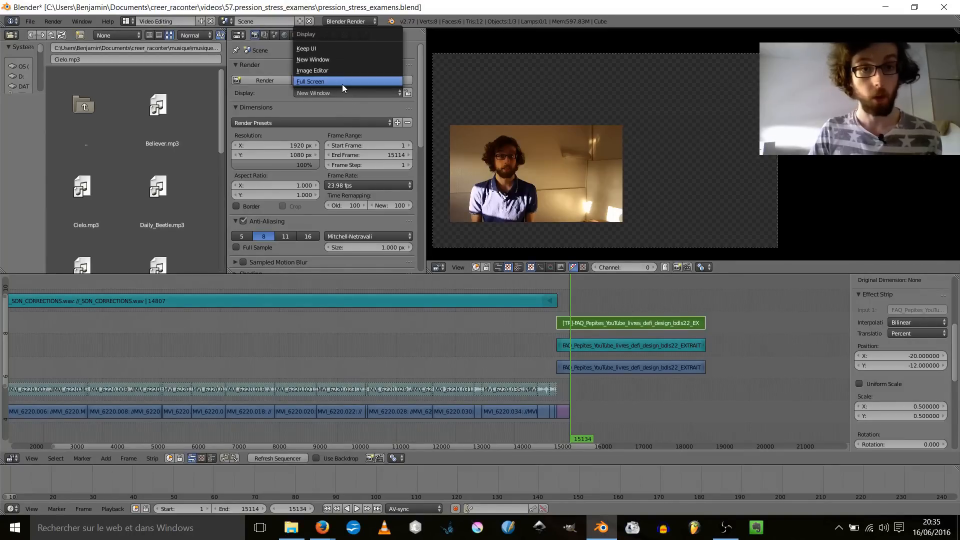
{"action": "left_click", "coordinate": [344, 82]}
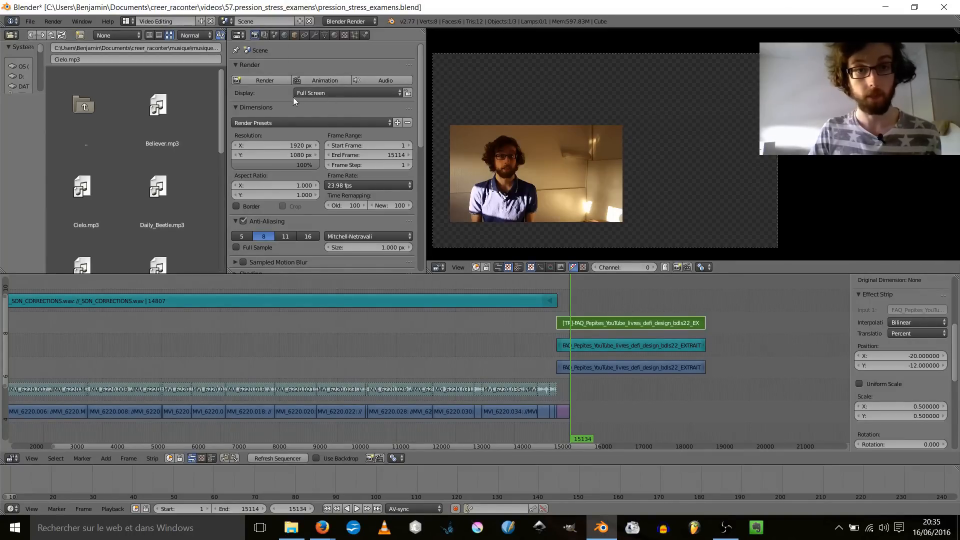
{"action": "left_click", "coordinate": [352, 93]}
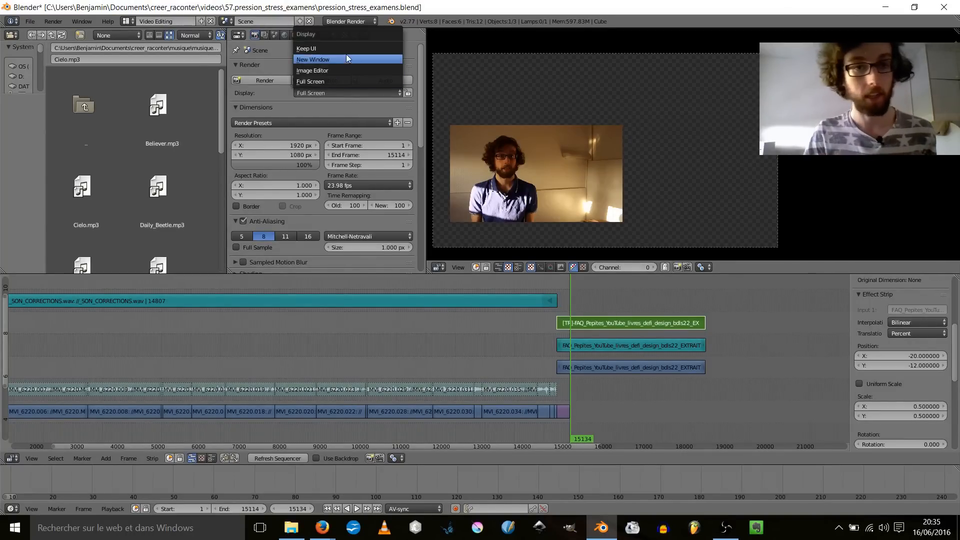
{"action": "left_click", "coordinate": [344, 58]}
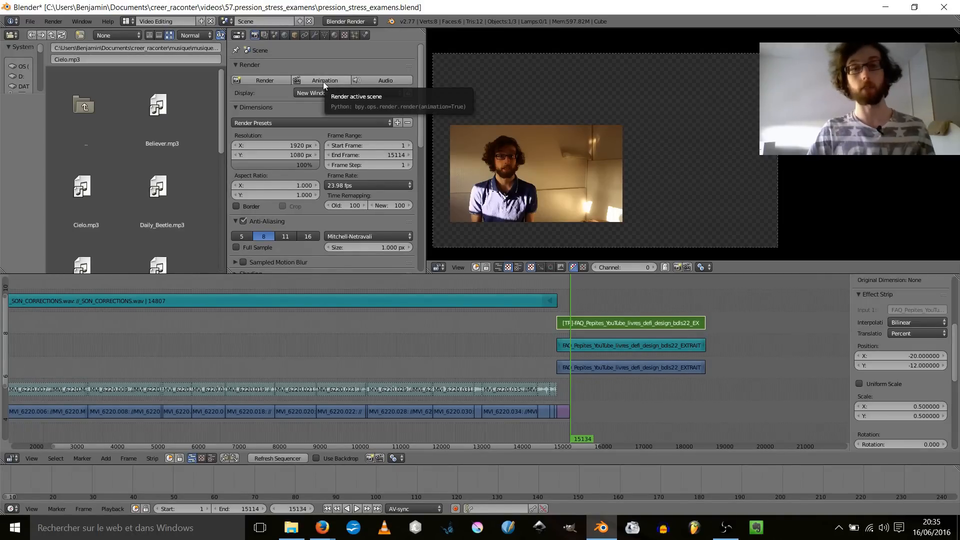
- Return the playhead to frame 1, and start rendering the animation before cancelling the render
{"action": "middle_click_drag", "start_coordinate": [50, 355], "coordinate": [496, 343]}
{"action": "key", "text": "shift+Left"}
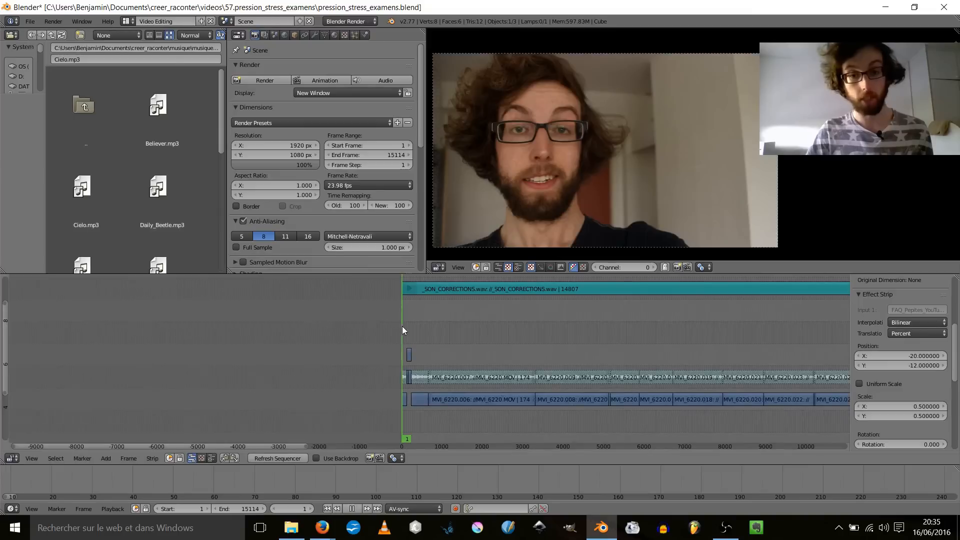
{"action": "key", "text": "Home"}
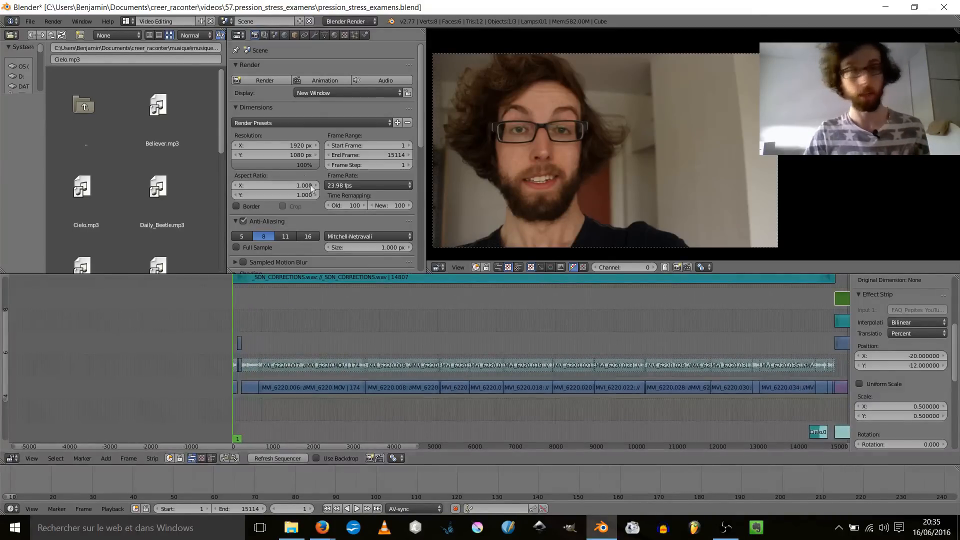
{"action": "left_click", "coordinate": [319, 80]}
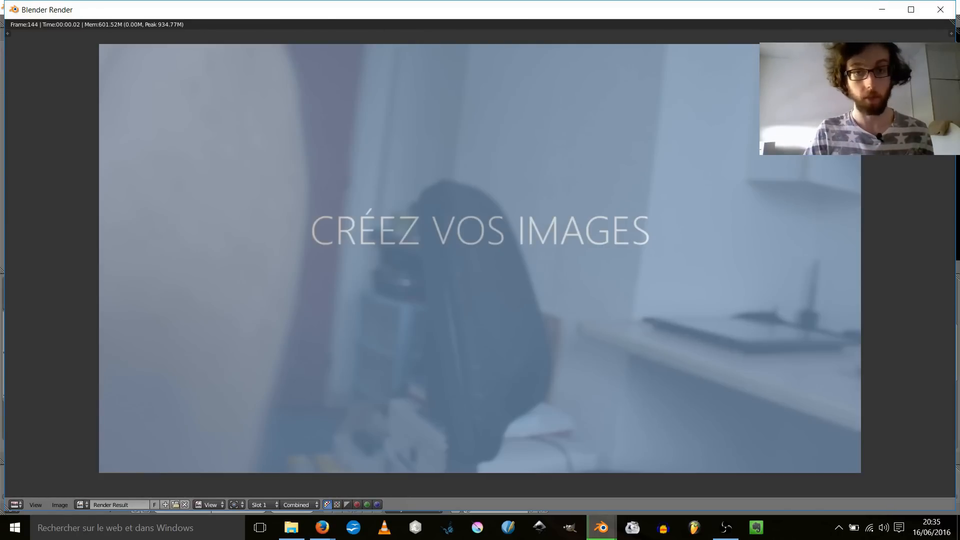
{"action": "key", "text": "Escape"}
- Place the playhead on frame 1737, and review the render dimension and output settings once more
{"action": "left_click", "coordinate": [303, 323]}
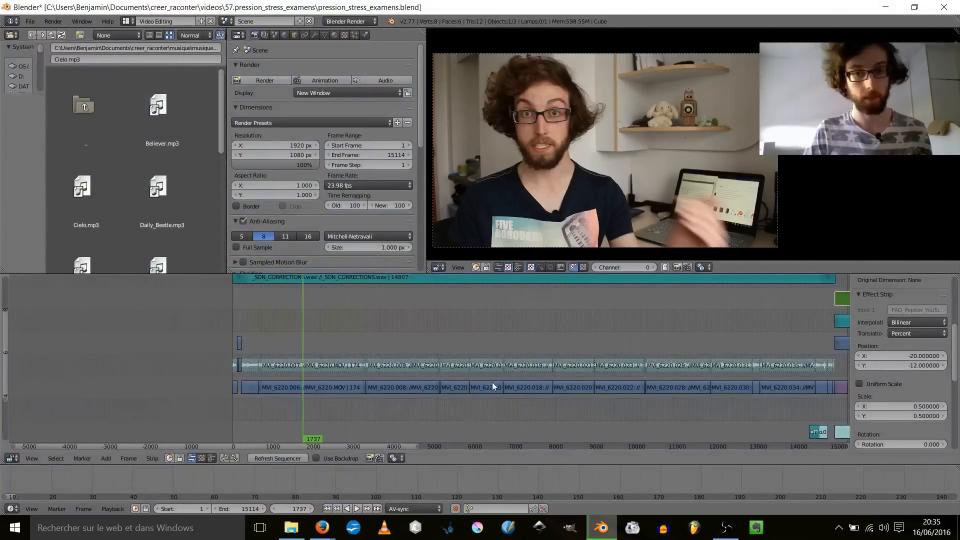
{"action": "middle_click_drag", "start_coordinate": [459, 338], "coordinate": [433, 332], "text": "ctrl"}
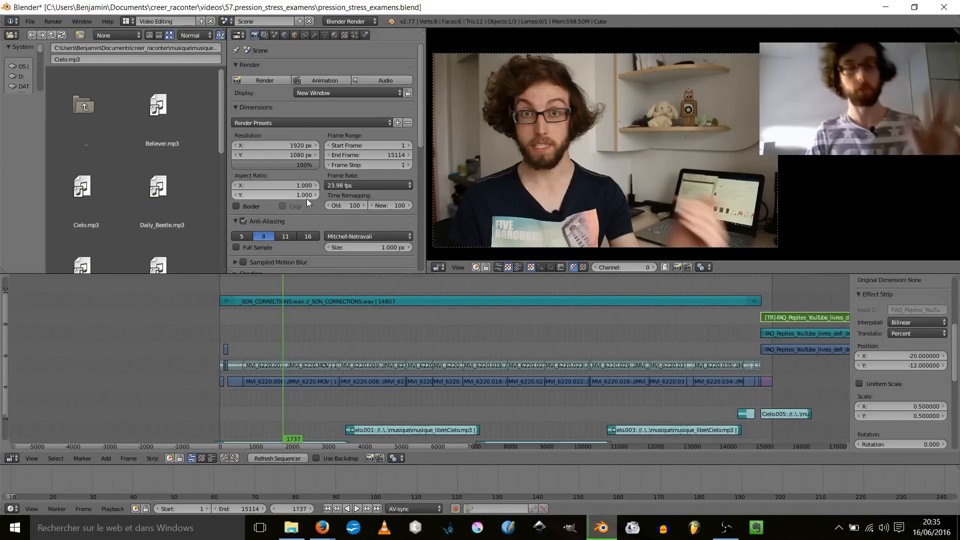
{"action": "scroll", "coordinate": [326, 175], "scroll_direction": "down", "scroll_amount": 4}
{"action": "scroll", "coordinate": [323, 175], "scroll_direction": "up", "scroll_amount": 4}
{"action": "scroll", "coordinate": [314, 106], "scroll_direction": "down", "scroll_amount": 8}
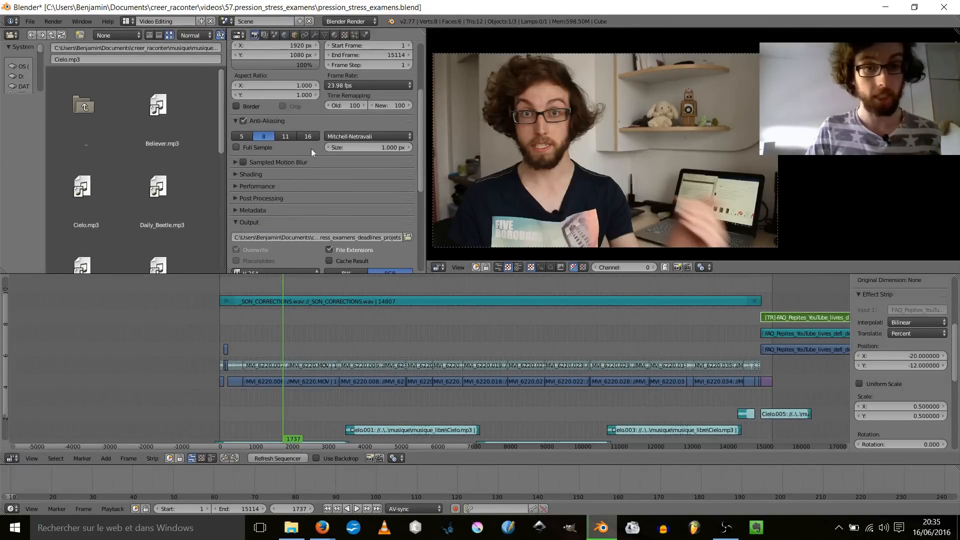
{"action": "scroll", "coordinate": [343, 241], "scroll_direction": "up", "scroll_amount": 8}
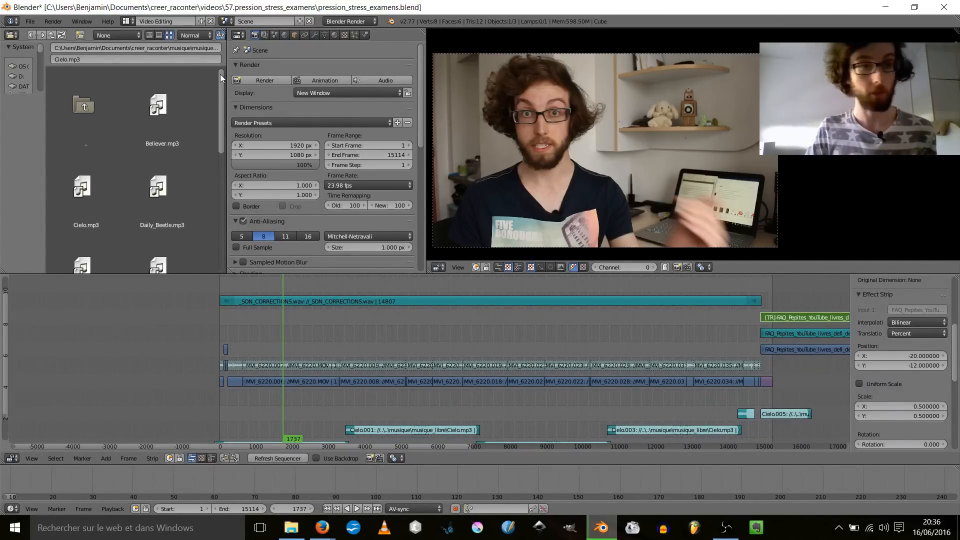
- Start a new file by reloading the start-up file
{"action": "left_click", "coordinate": [30, 21]}
{"action": "left_click", "coordinate": [52, 35]}
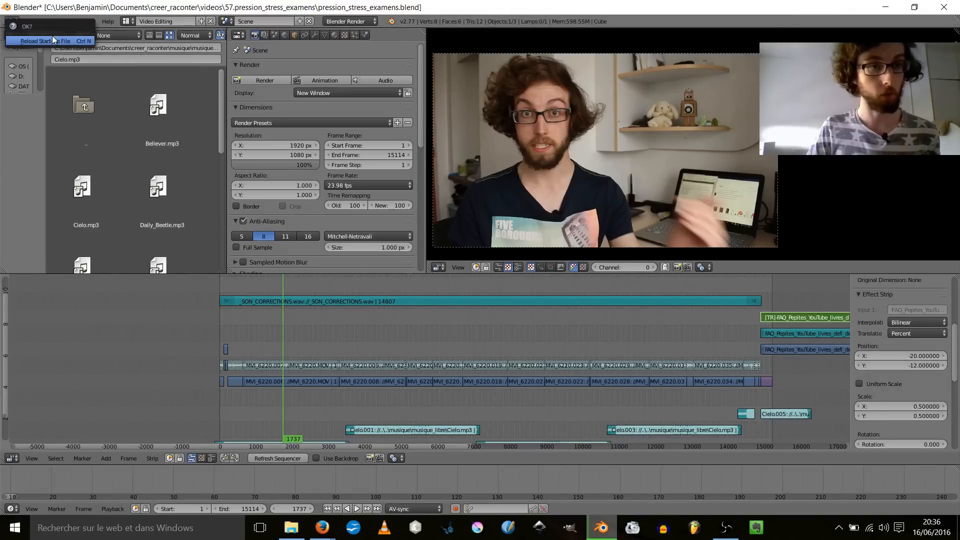
{"action": "left_click", "coordinate": [32, 22]}
{"action": "left_click", "coordinate": [42, 28]}
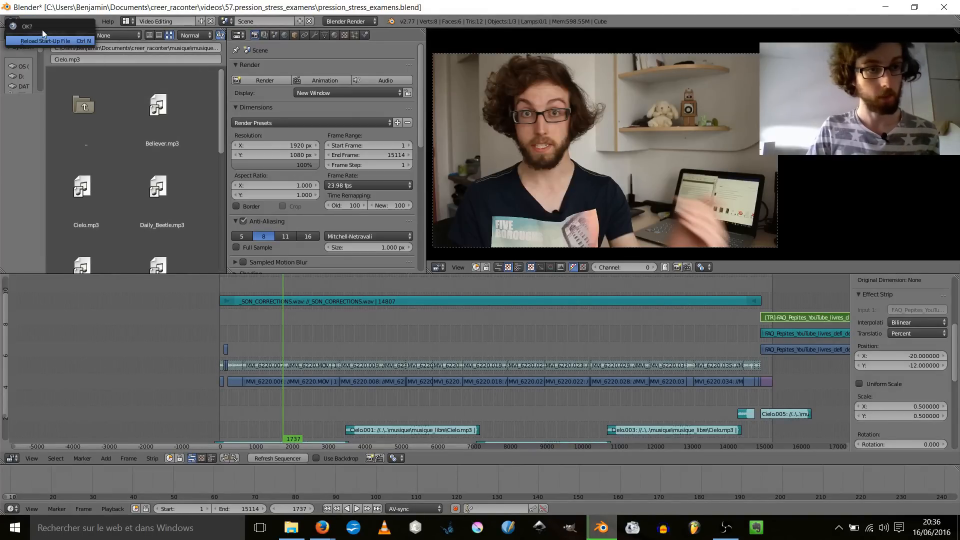
{"action": "left_click", "coordinate": [43, 37]}
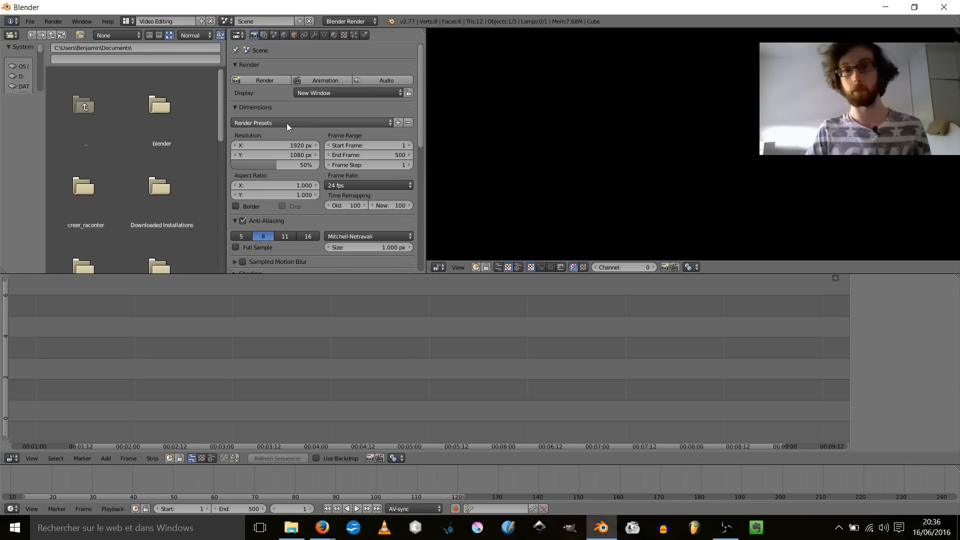
- Save the current setup as the startup file, and restart the program with an empty project
{"action": "left_click", "coordinate": [29, 22]}
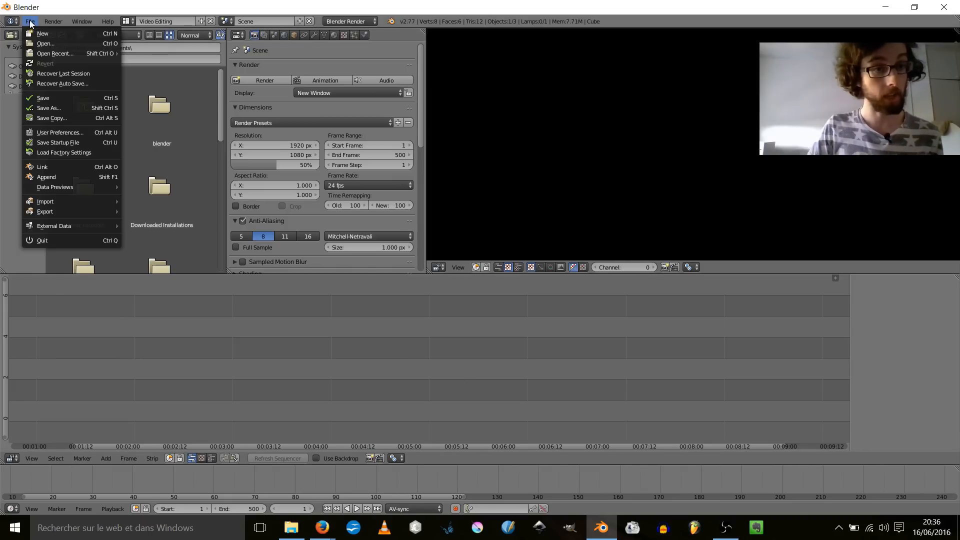
{"action": "left_click", "coordinate": [100, 143]}
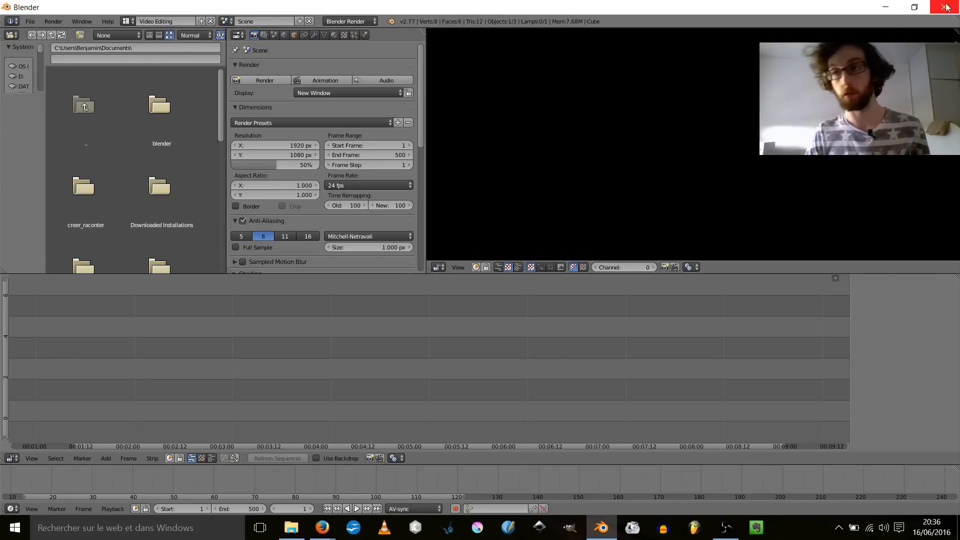
{"action": "left_click", "coordinate": [943, 7]}
{"action": "left_click", "coordinate": [601, 528]}
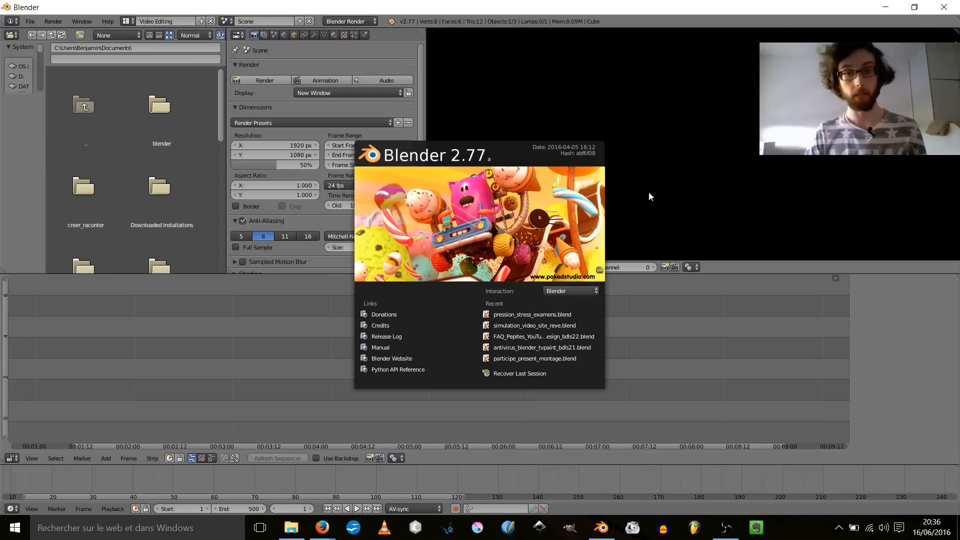
{"action": "left_click", "coordinate": [481, 153]}
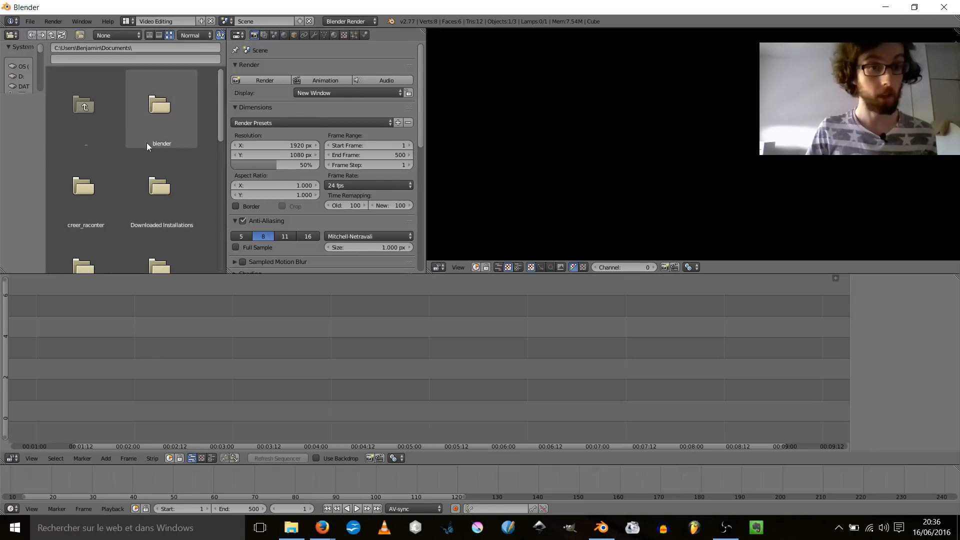
- Browse to creer_raconter\videos\56.retour_vers_le_passe, and add mes_premieres_histoires.mp4 to the sequencer at frame 1
{"action": "left_click", "coordinate": [92, 182]}
{"action": "scroll", "coordinate": [162, 200], "scroll_direction": "down", "scroll_amount": 2}
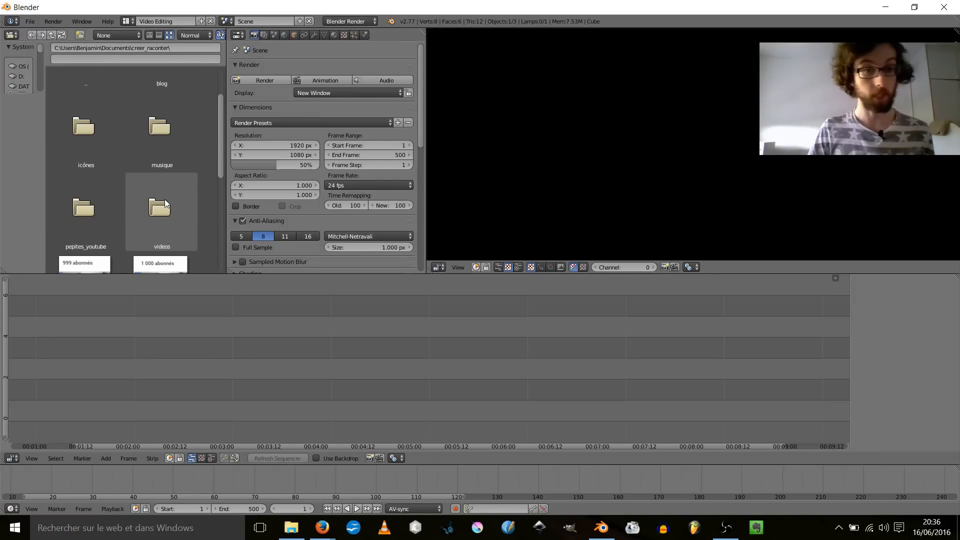
{"action": "double_click", "coordinate": [160, 198]}
{"action": "scroll", "coordinate": [155, 150], "scroll_direction": "down", "scroll_amount": 1}
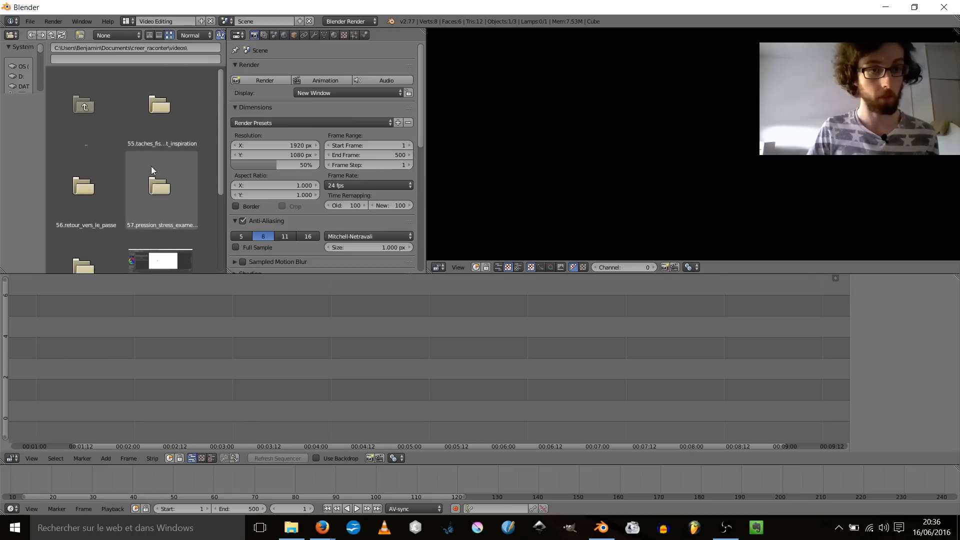
{"action": "double_click", "coordinate": [149, 126]}
{"action": "double_click", "coordinate": [110, 143]}
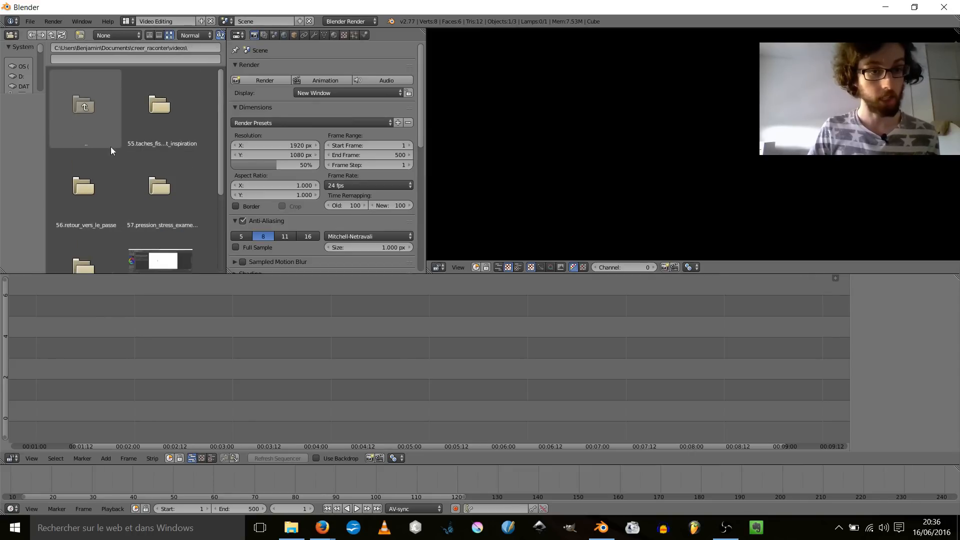
{"action": "double_click", "coordinate": [89, 191]}
{"action": "scroll", "coordinate": [93, 160], "scroll_direction": "down", "scroll_amount": 3}
{"action": "scroll", "coordinate": [97, 170], "scroll_direction": "down", "scroll_amount": 8}
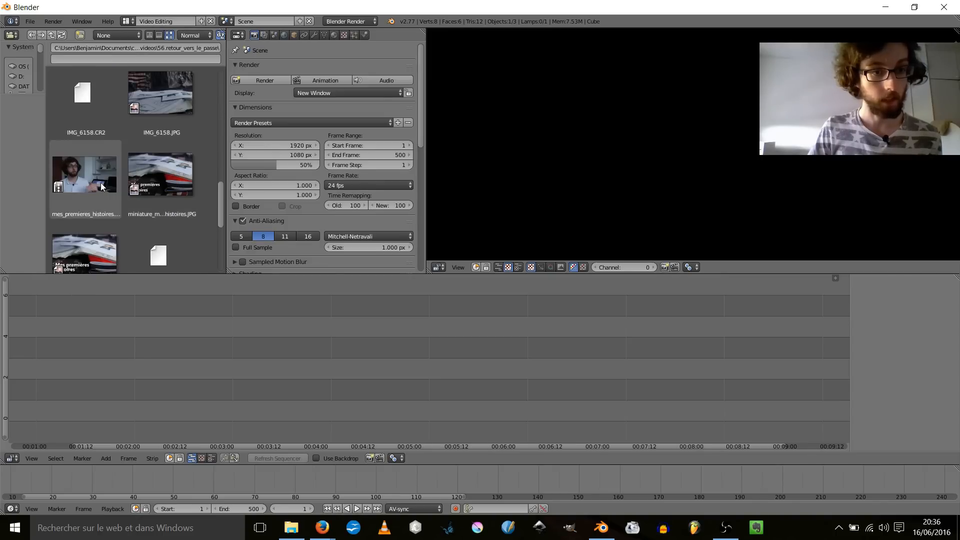
{"action": "left_click_drag", "start_coordinate": [97, 178], "coordinate": [172, 364]}
{"action": "scroll", "coordinate": [172, 364], "scroll_direction": "left", "scroll_amount": 5, "text": "ctrl"}
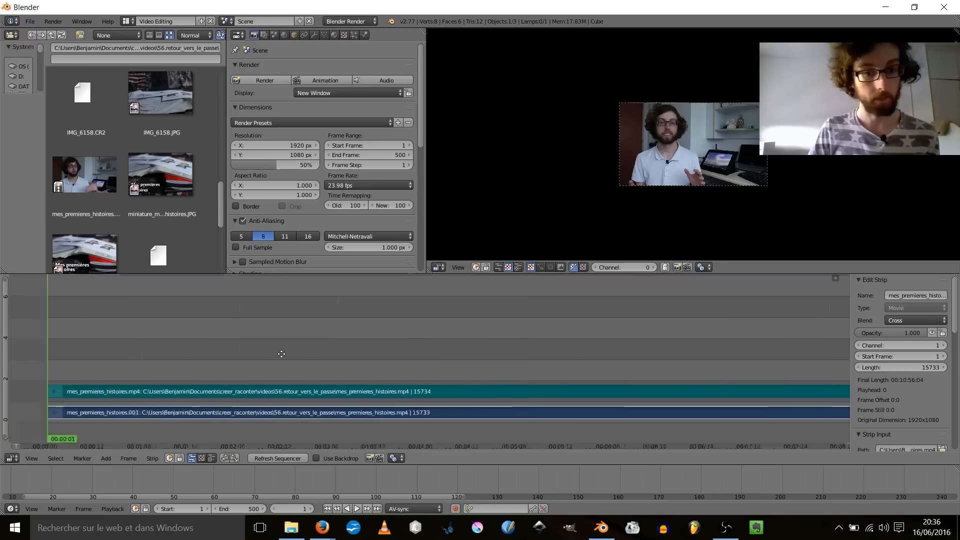
- Toggle the selection of all strips, and box-select the movie and sound strips together
{"action": "right_click", "coordinate": [266, 391]}
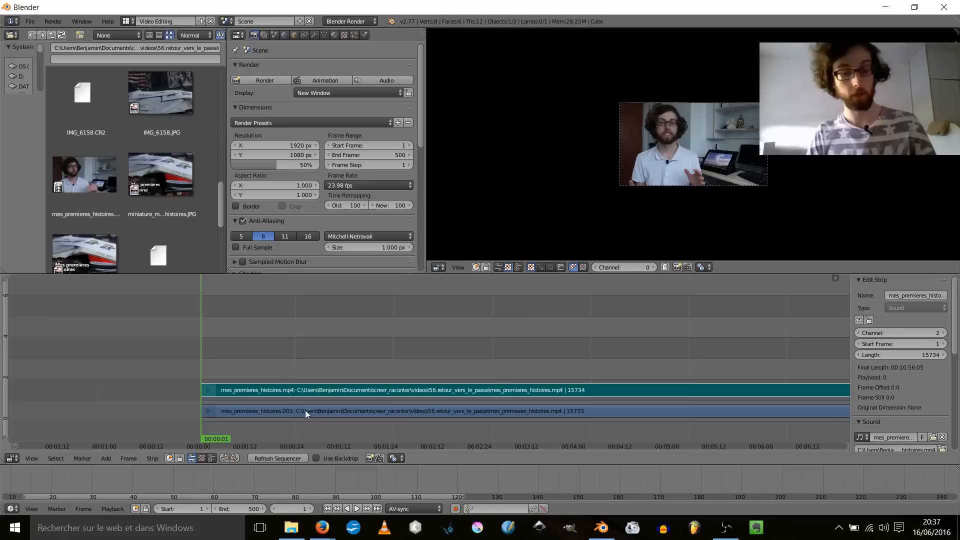
{"action": "key", "text": "a"}
{"action": "key", "text": "a"}
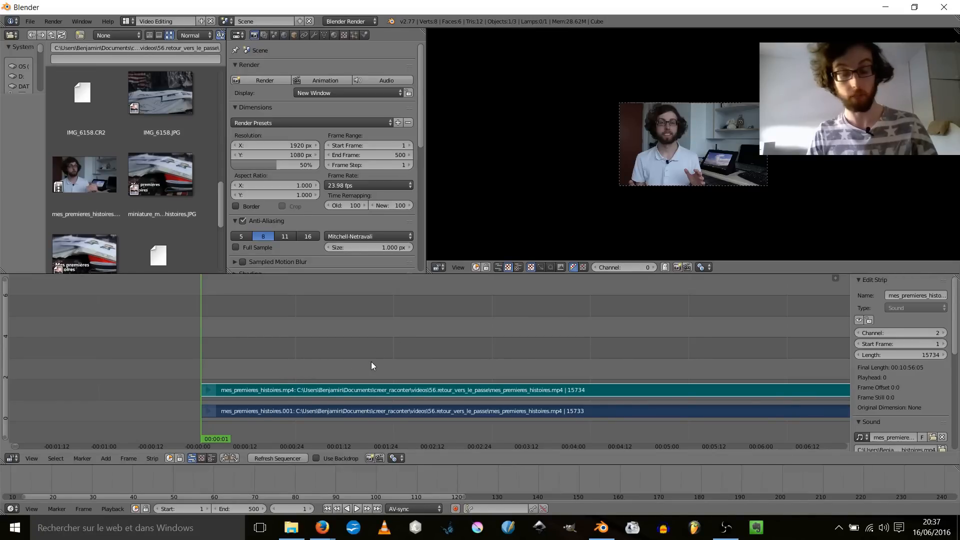
{"action": "key", "text": "a"}
{"action": "middle_click_drag", "start_coordinate": [703, 136], "coordinate": [544, 146]}
{"action": "scroll", "coordinate": [544, 146], "scroll_direction": "up", "scroll_amount": 1}
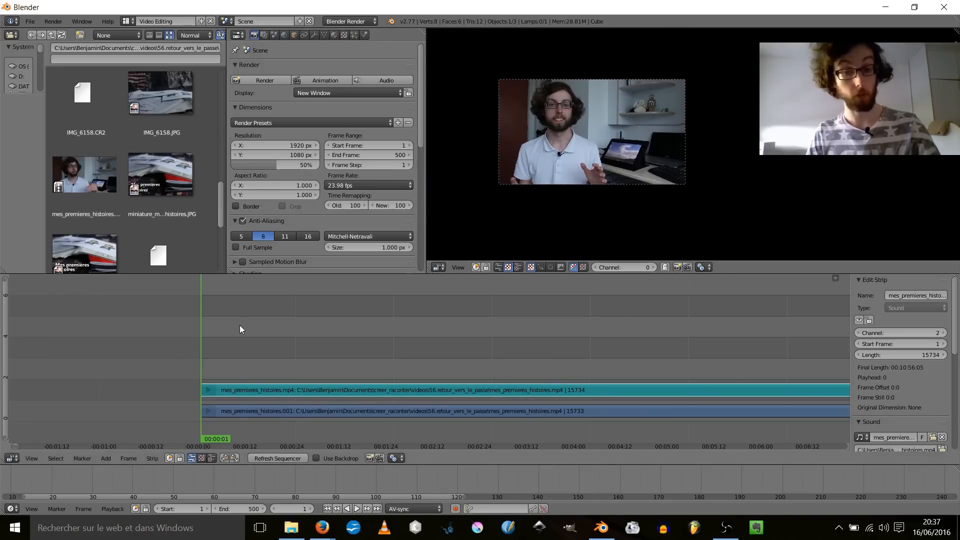
{"action": "key", "text": "b"}
{"action": "left_click_drag", "start_coordinate": [227, 327], "coordinate": [488, 432]}
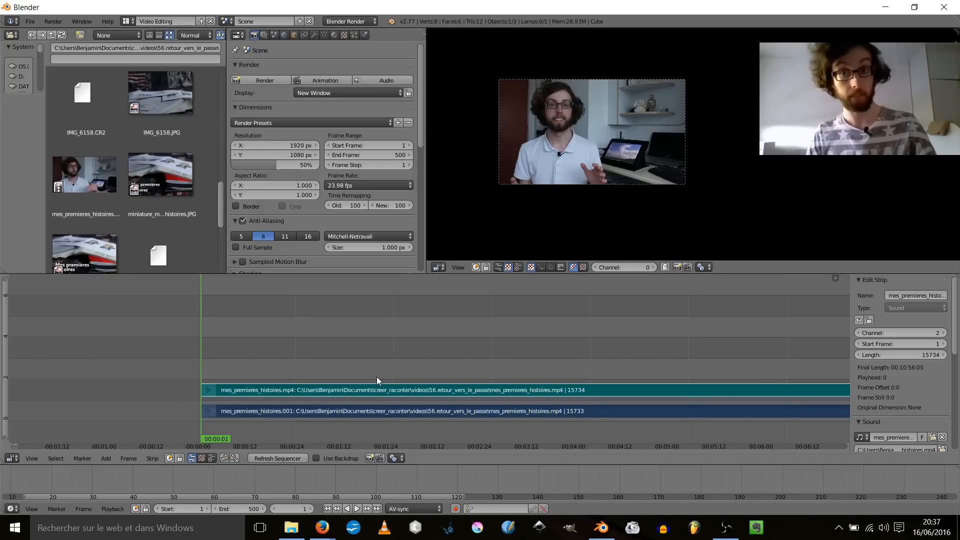
- Try moving the movie and sound strips to higher channels, constrained along Y
{"action": "key", "text": "g"}
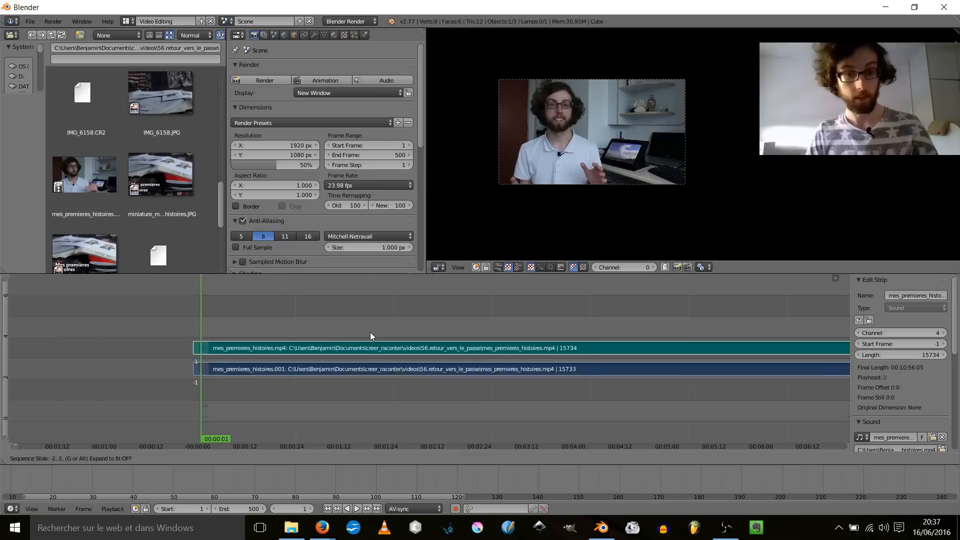
{"action": "key", "text": "y"}
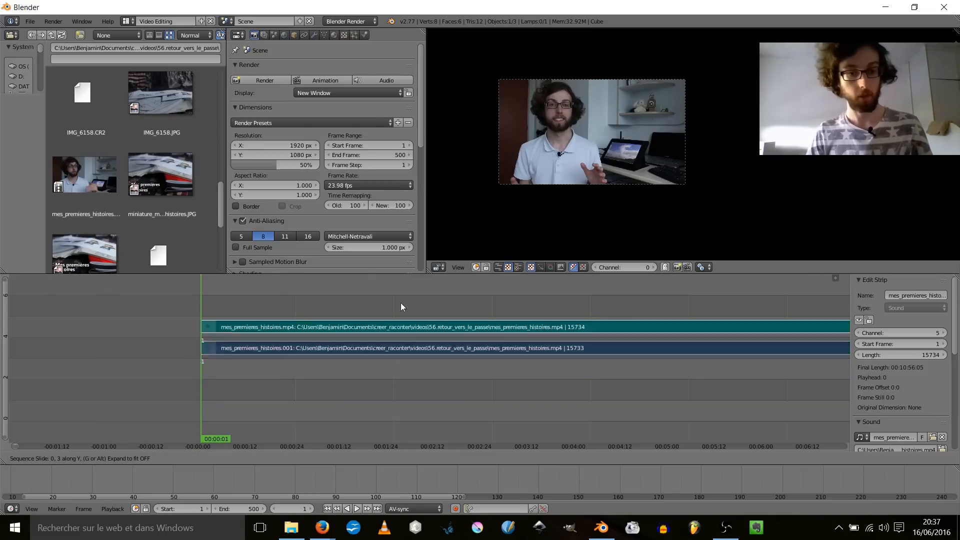
{"action": "right_click", "coordinate": [305, 311]}
{"action": "middle_click_drag", "start_coordinate": [305, 311], "coordinate": [313, 447]}
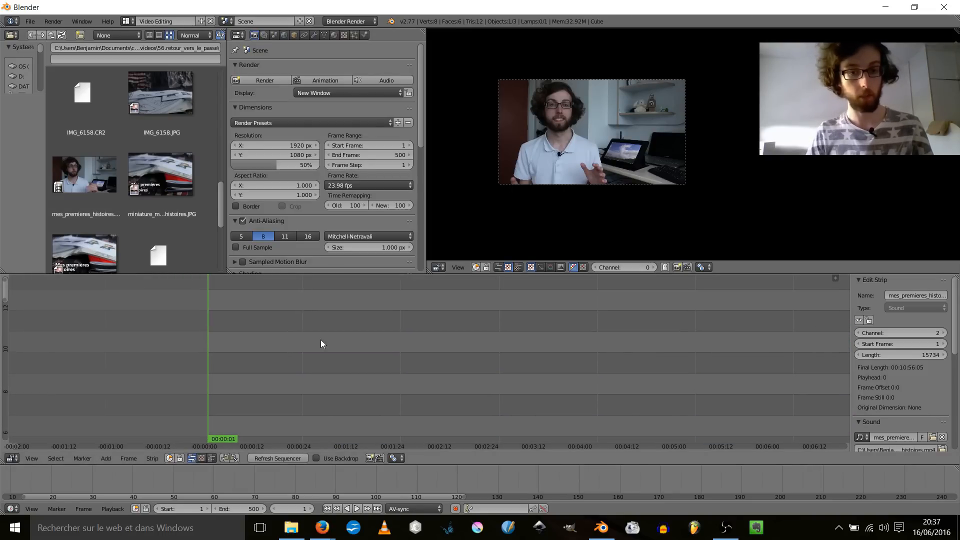
{"action": "middle_click_drag", "start_coordinate": [321, 340], "coordinate": [288, 277]}
{"action": "middle_click_drag", "start_coordinate": [326, 436], "coordinate": [341, 361]}
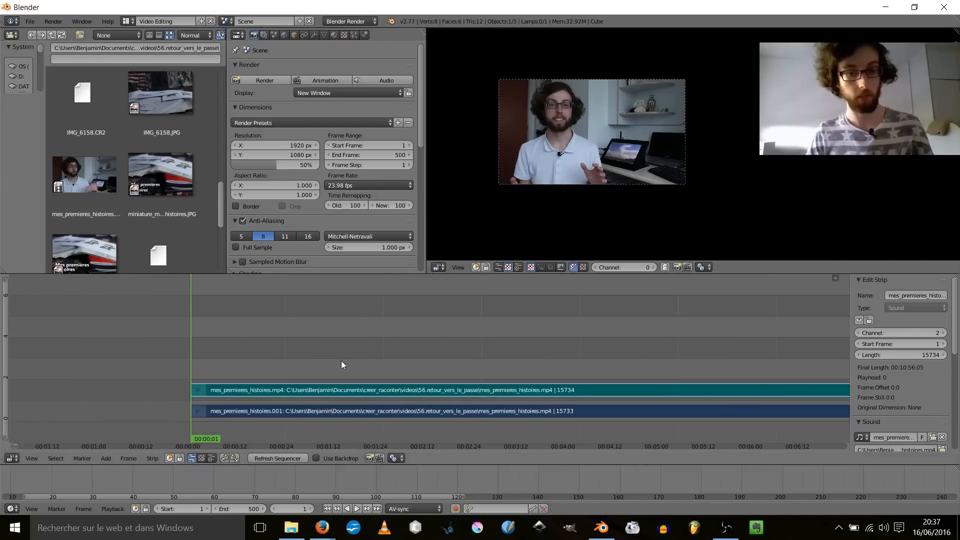
{"action": "key", "text": "g"}
{"action": "right_click", "coordinate": [376, 358]}
- Select only the sound strip and enable Draw Waveform for it
{"action": "key", "text": "a"}
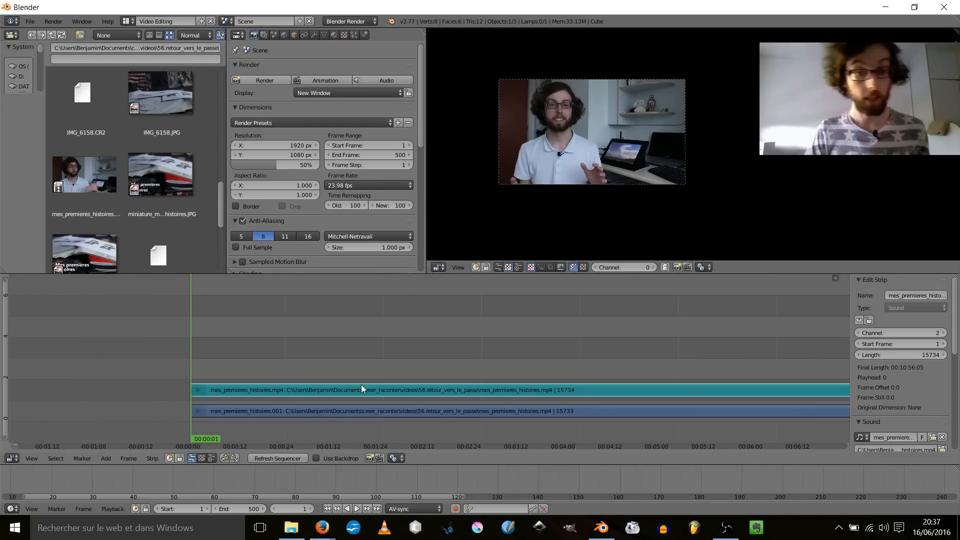
{"action": "right_click", "coordinate": [322, 391]}
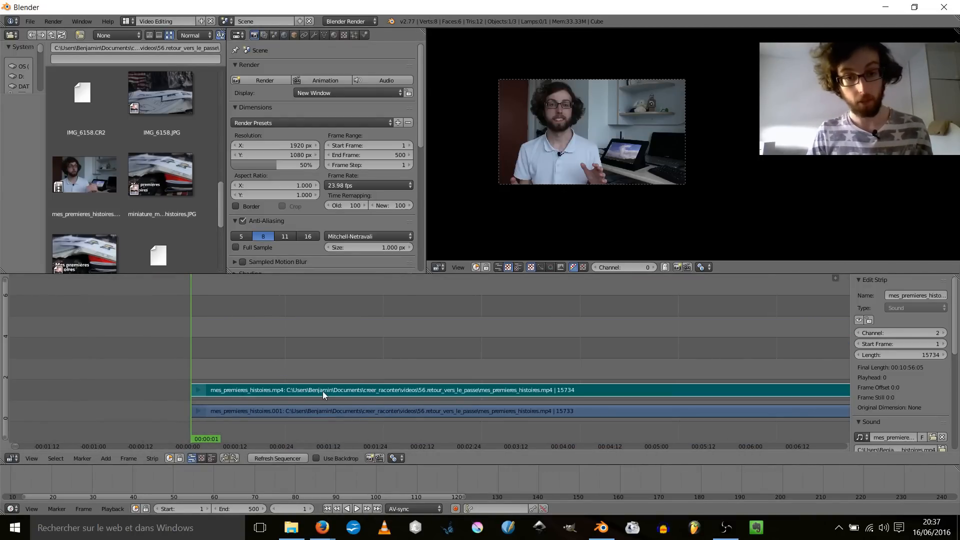
{"action": "scroll", "coordinate": [914, 406], "scroll_direction": "down", "scroll_amount": 5}
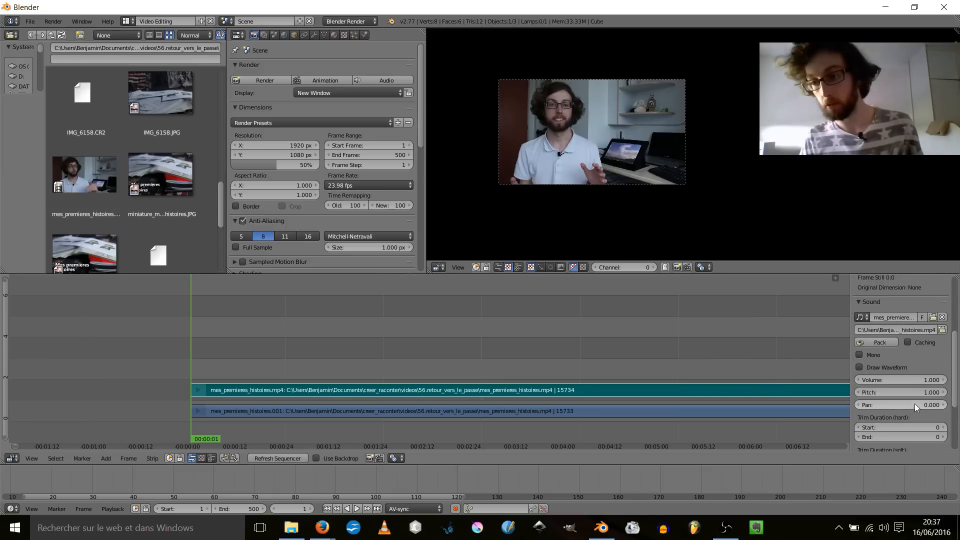
{"action": "left_click", "coordinate": [858, 367]}
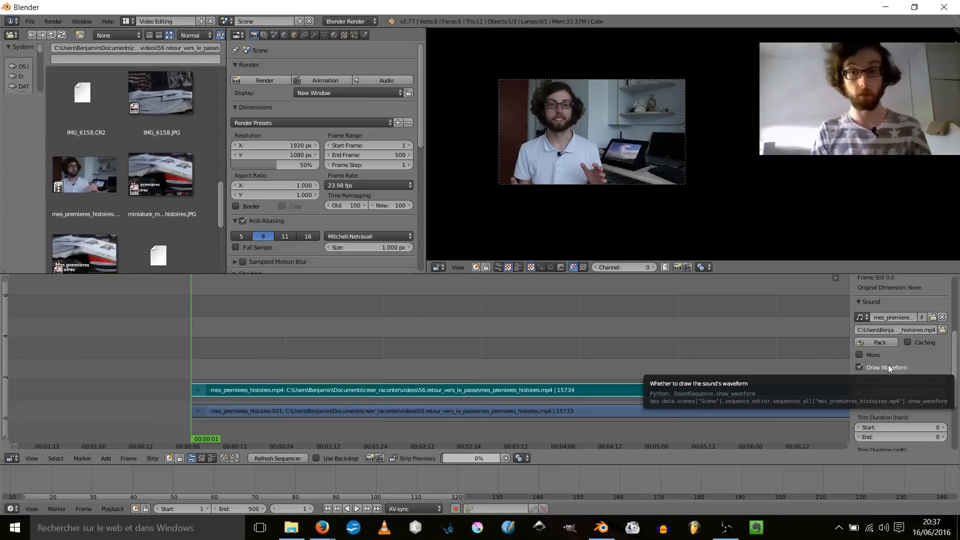
{"action": "middle_click_drag", "start_coordinate": [380, 359], "coordinate": [395, 352], "text": "ctrl"}
{"action": "middle_click_drag", "start_coordinate": [287, 383], "coordinate": [490, 357]}
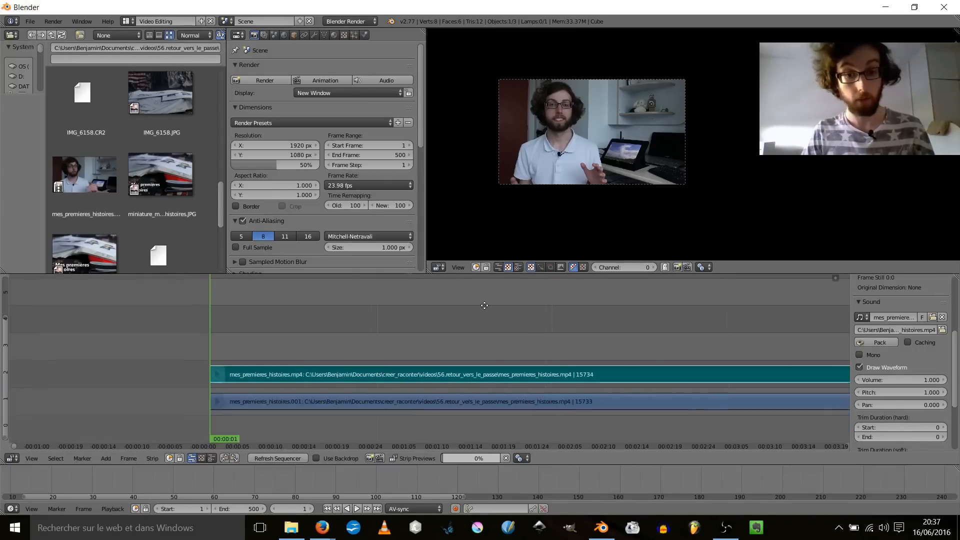
{"action": "middle_click_drag", "start_coordinate": [379, 332], "coordinate": [398, 323], "text": "ctrl"}
{"action": "middle_click_drag", "start_coordinate": [245, 366], "coordinate": [504, 332]}
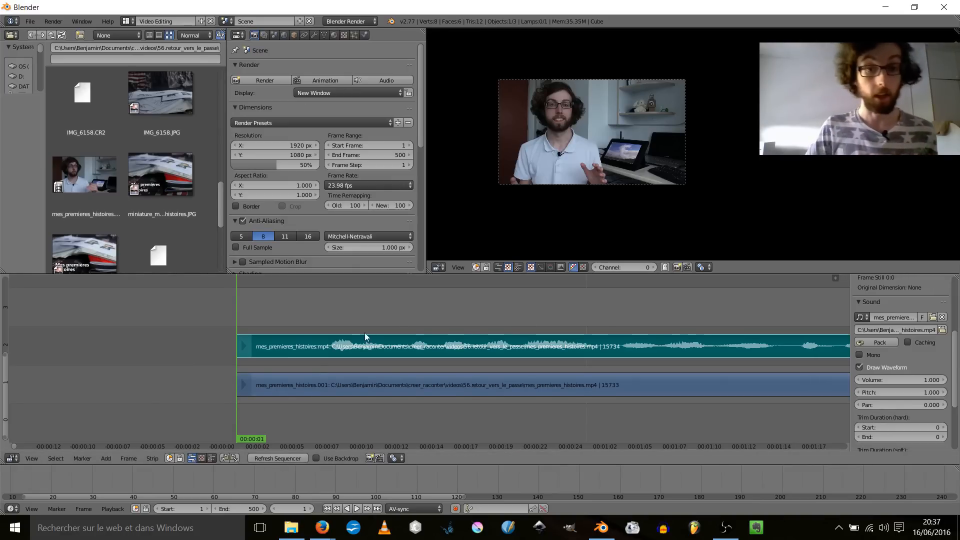
- Place the playhead on frame 7, and cut both the movie and sound strips there
{"action": "left_click", "coordinate": [322, 311]}
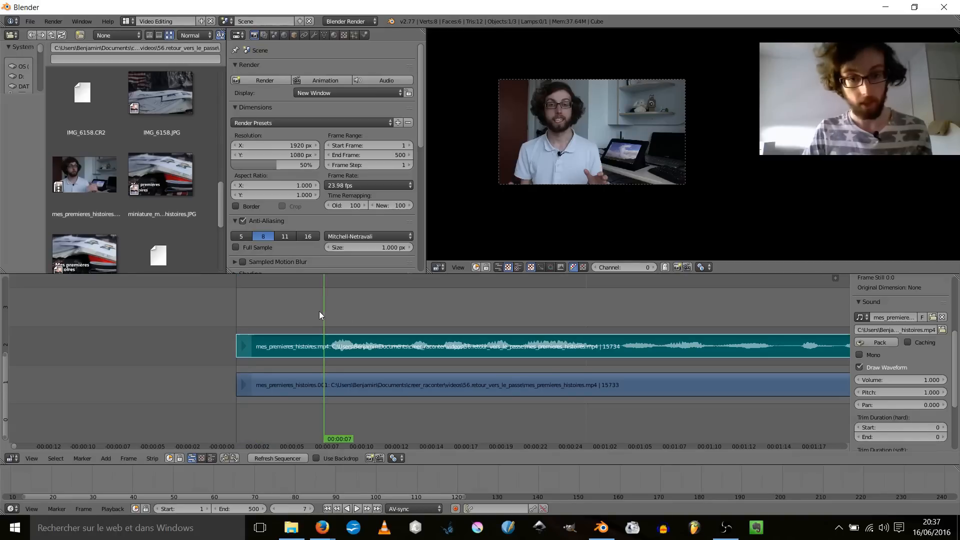
{"action": "key", "text": "alt+a"}
{"action": "key", "text": "alt+a"}
{"action": "scroll", "coordinate": [350, 322], "scroll_direction": "up", "scroll_amount": 3}
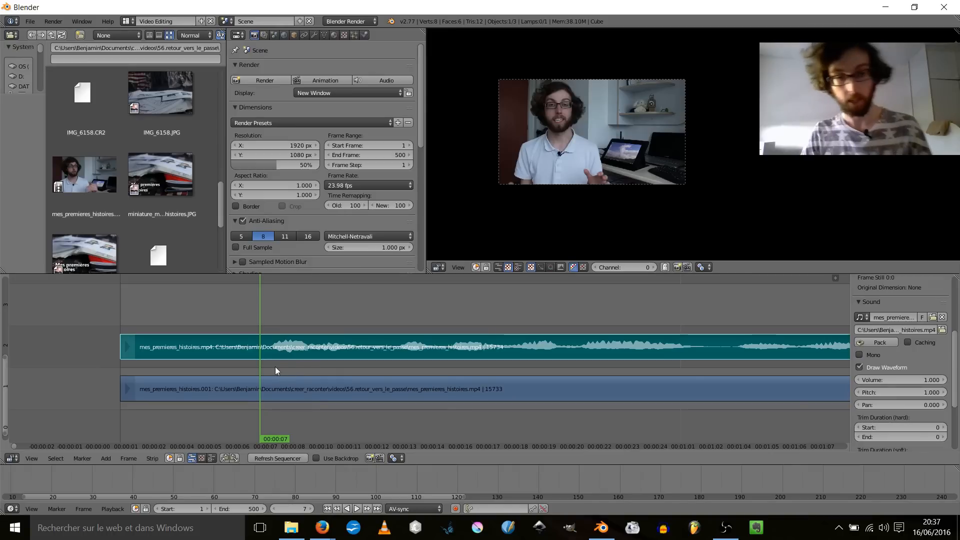
{"action": "right_click", "coordinate": [286, 392]}
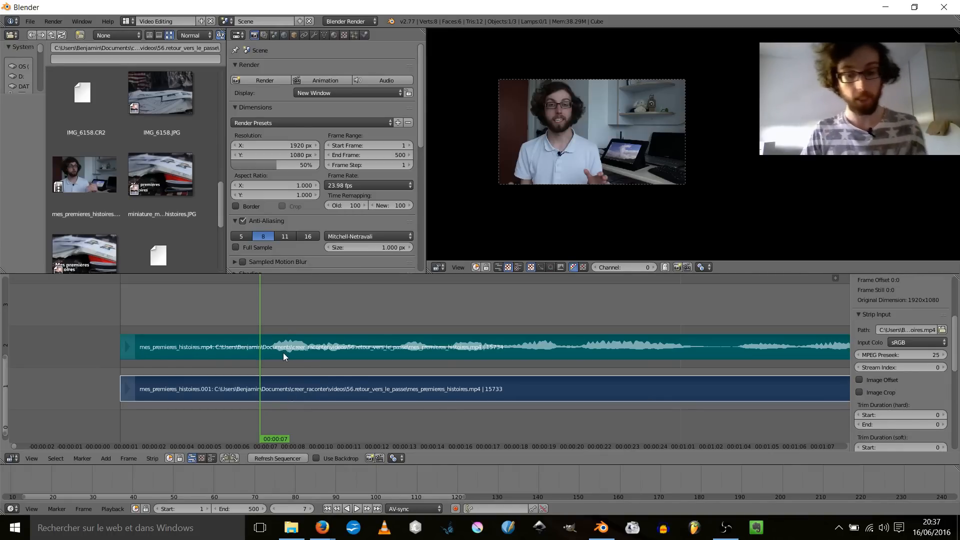
{"action": "key", "text": "k"}
- Delete the short movie and sound pieces before the cut at frame 7
{"action": "right_click", "coordinate": [215, 355]}
{"action": "right_click", "coordinate": [196, 388], "text": "shift"}
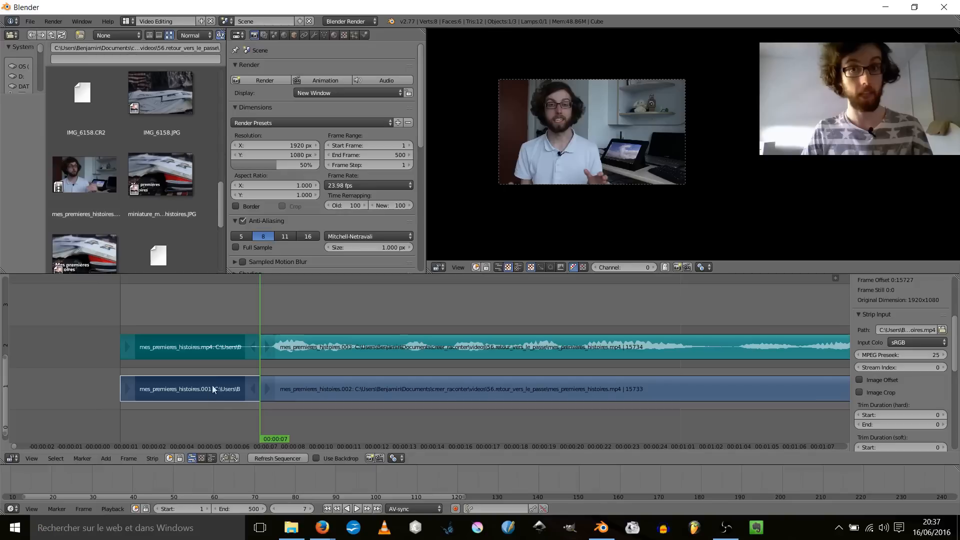
{"action": "key", "text": "x"}
{"action": "left_click", "coordinate": [215, 380]}
- Play back the trimmed strips from frame 7 to check the new beginning
{"action": "key", "text": "alt+a"}
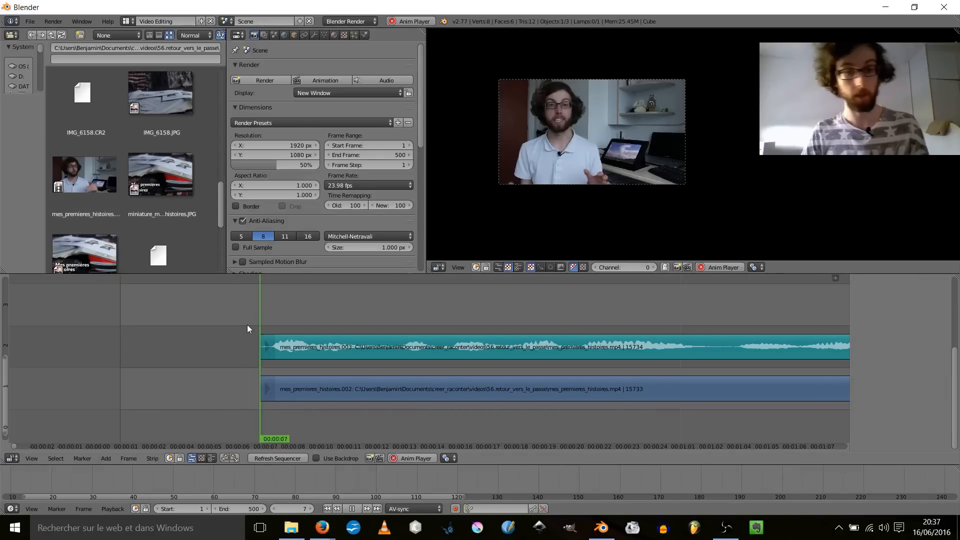
{"action": "key", "text": "Escape"}
{"action": "key", "text": "alt+a"}
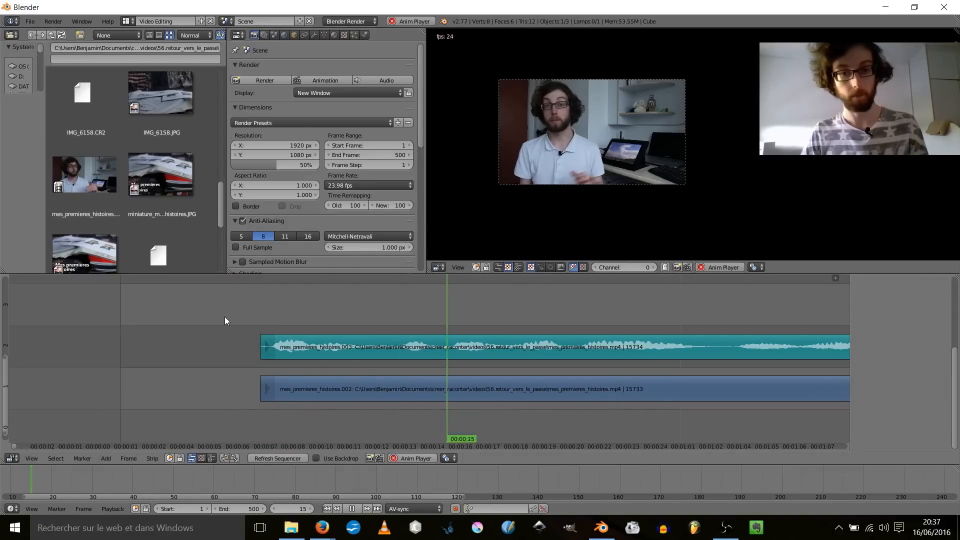
{"action": "key", "text": "alt+a"}
{"action": "middle_click_drag", "start_coordinate": [523, 309], "coordinate": [401, 311]}
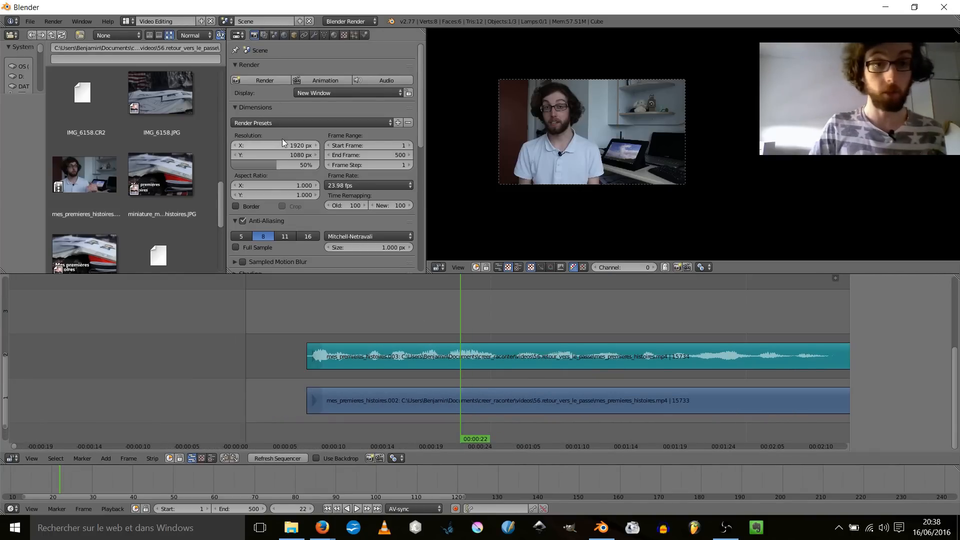
- Review the available output file formats and the H.264 video and AAC audio encoding settings
{"action": "scroll", "coordinate": [340, 167], "scroll_direction": "down", "scroll_amount": 10}
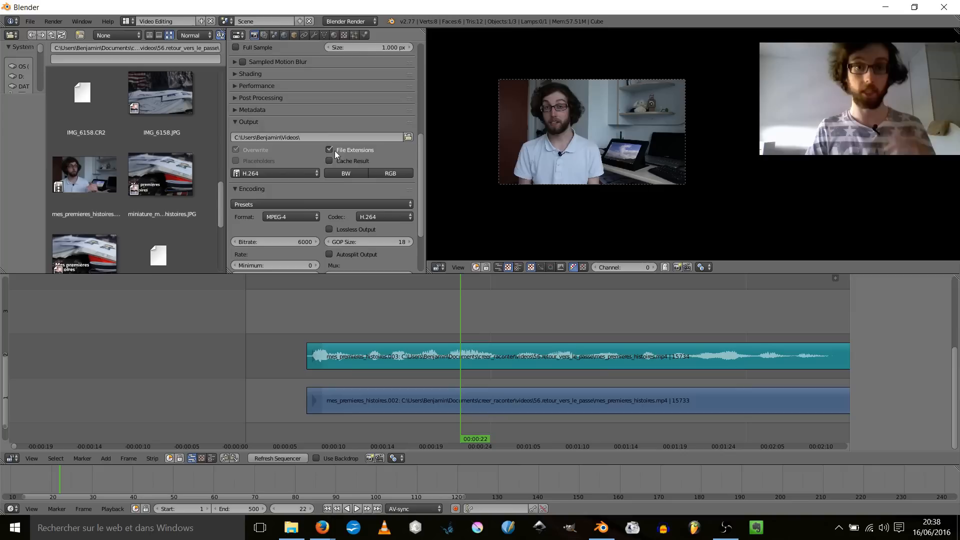
{"action": "left_click", "coordinate": [275, 174]}
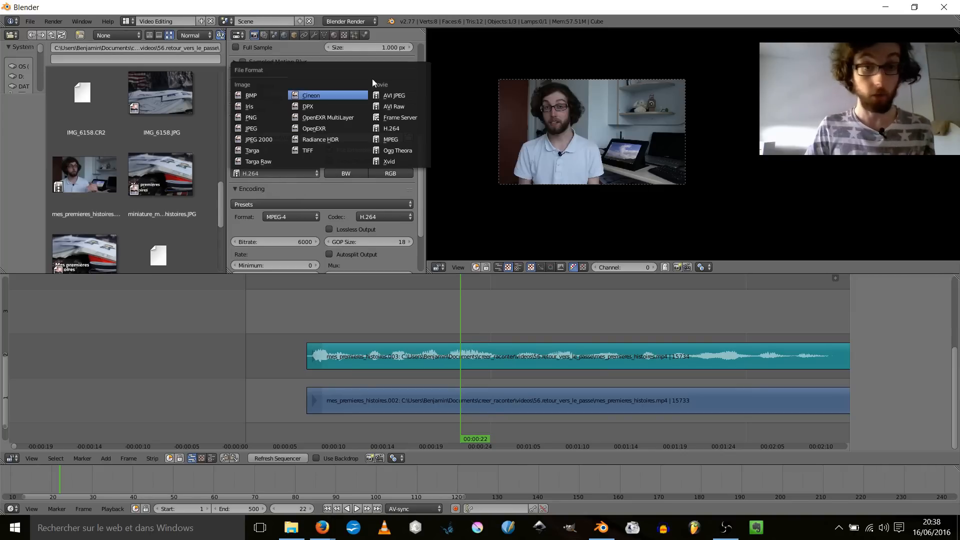
{"action": "left_click", "coordinate": [356, 189]}
{"action": "left_click", "coordinate": [239, 188]}
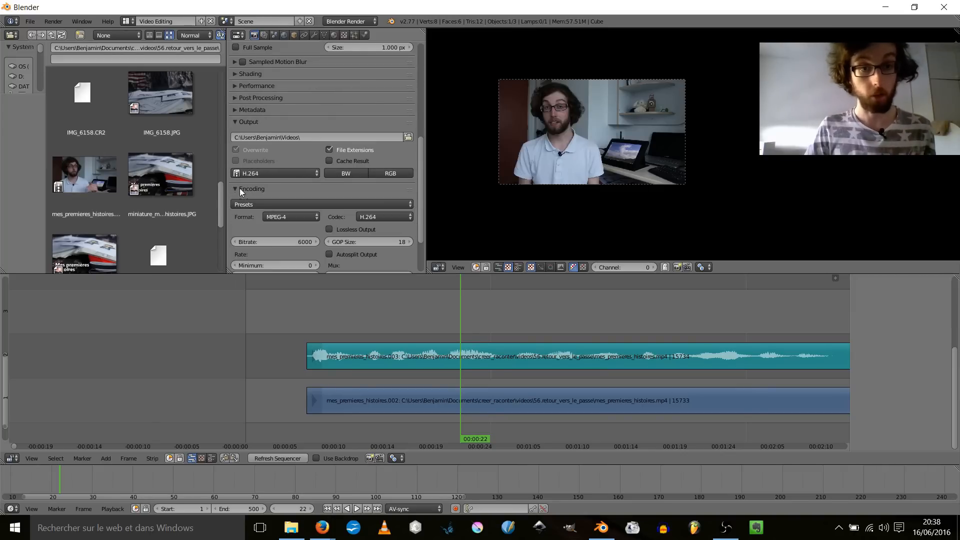
{"action": "scroll", "coordinate": [250, 178], "scroll_direction": "down", "scroll_amount": 4}
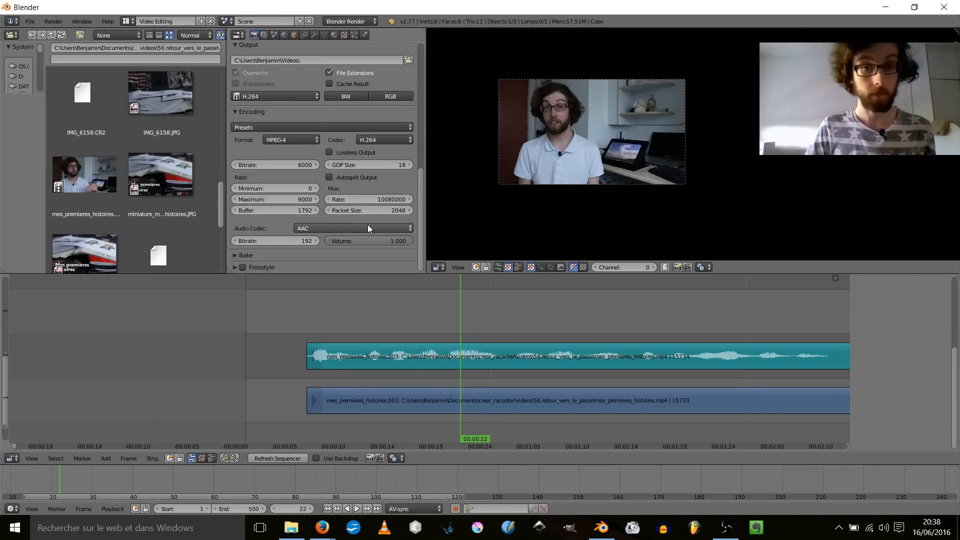
{"action": "scroll", "coordinate": [367, 187], "scroll_direction": "up", "scroll_amount": 7}
{"action": "scroll", "coordinate": [367, 187], "scroll_direction": "up", "scroll_amount": 7}
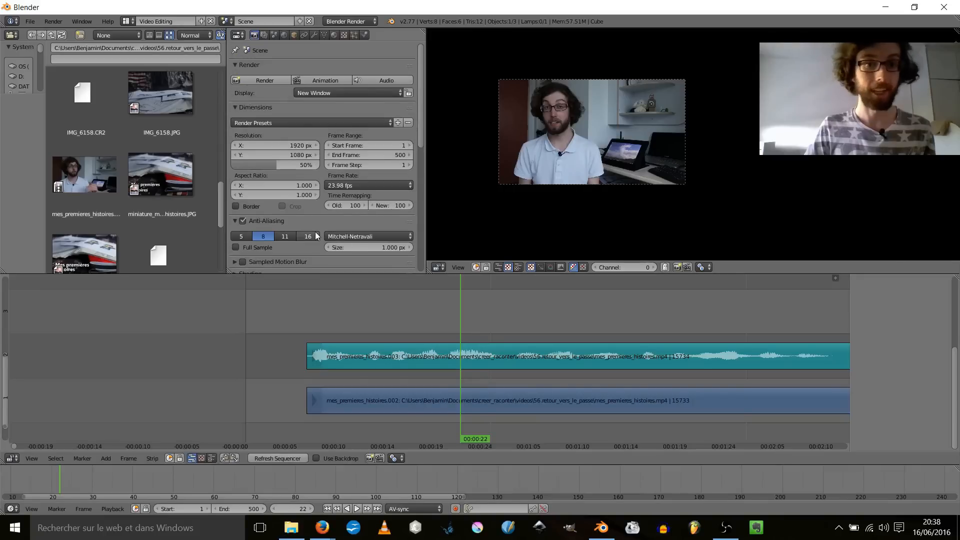
- Set the render resolution scale to 100% and start rendering the animation, closing the render window after viewing the first frames
{"action": "left_click_drag", "start_coordinate": [272, 164], "coordinate": [318, 164]}
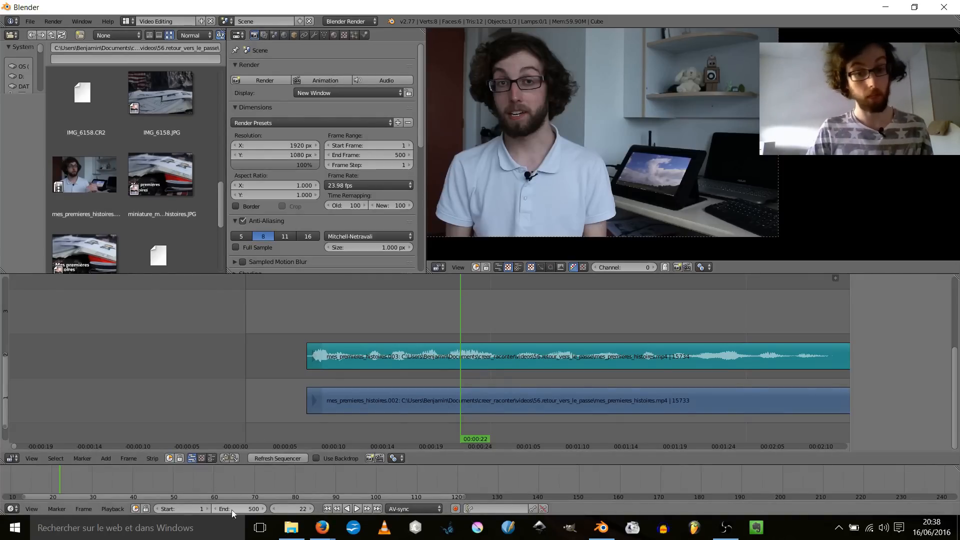
{"action": "left_click", "coordinate": [327, 78]}
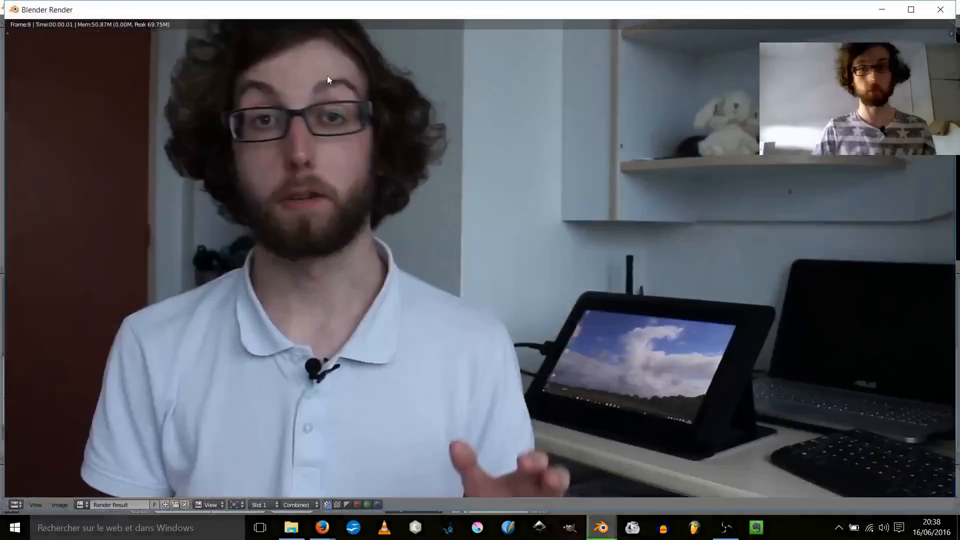
{"action": "scroll", "coordinate": [349, 169], "scroll_direction": "down", "scroll_amount": 3}
{"action": "scroll", "coordinate": [349, 169], "scroll_direction": "up", "scroll_amount": 2}
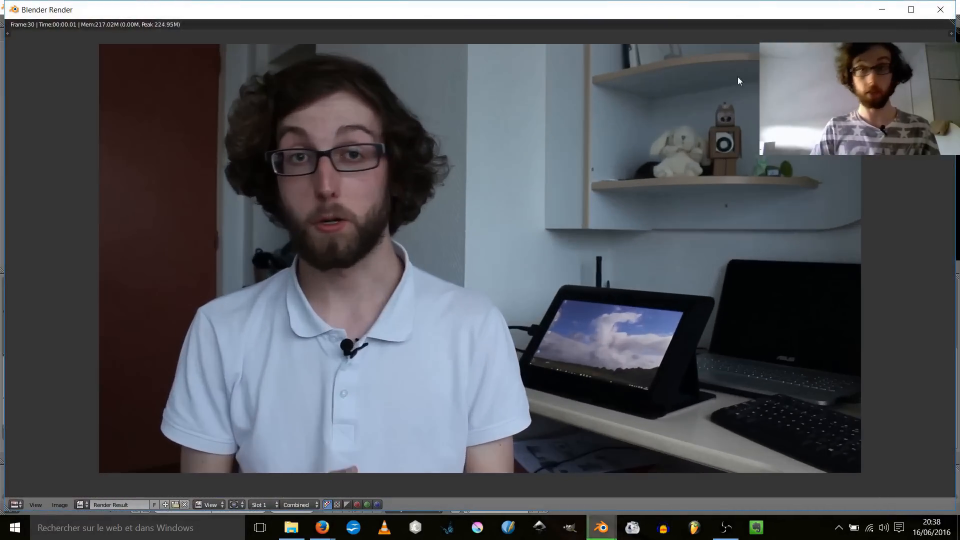
{"action": "left_click", "coordinate": [941, 15]}
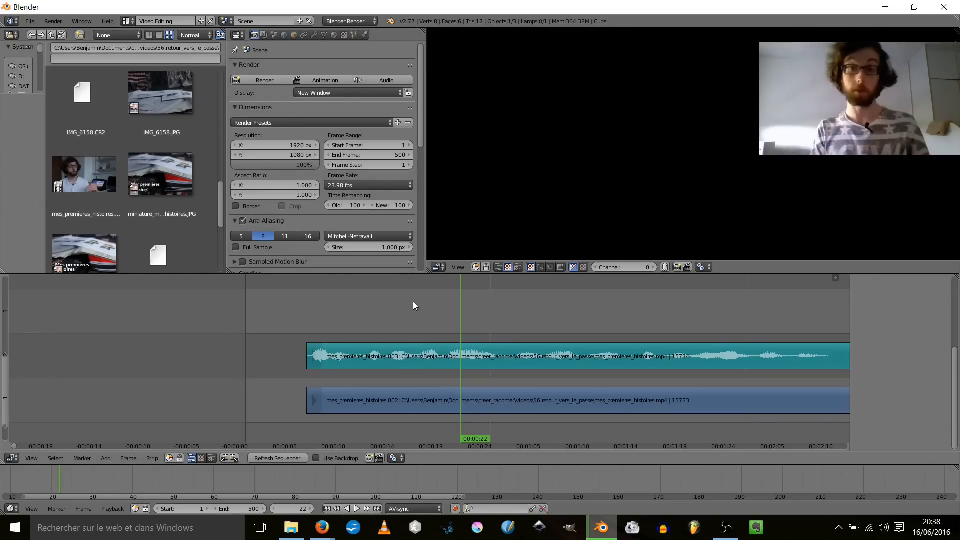